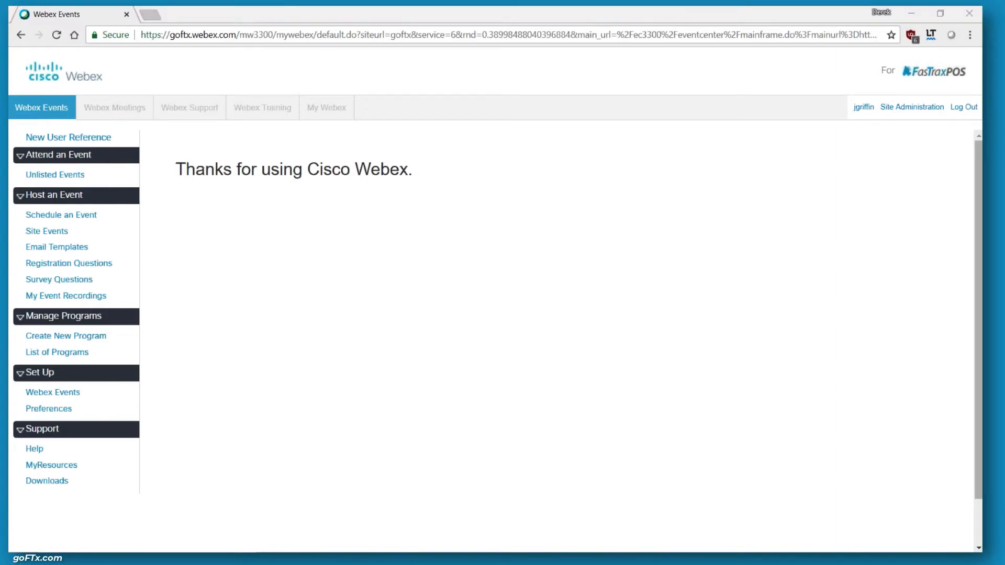
# Step: Launch FasTrax Director and sign in as FasTrax Support with the account password
pyautogui.moveTo(449, 537)
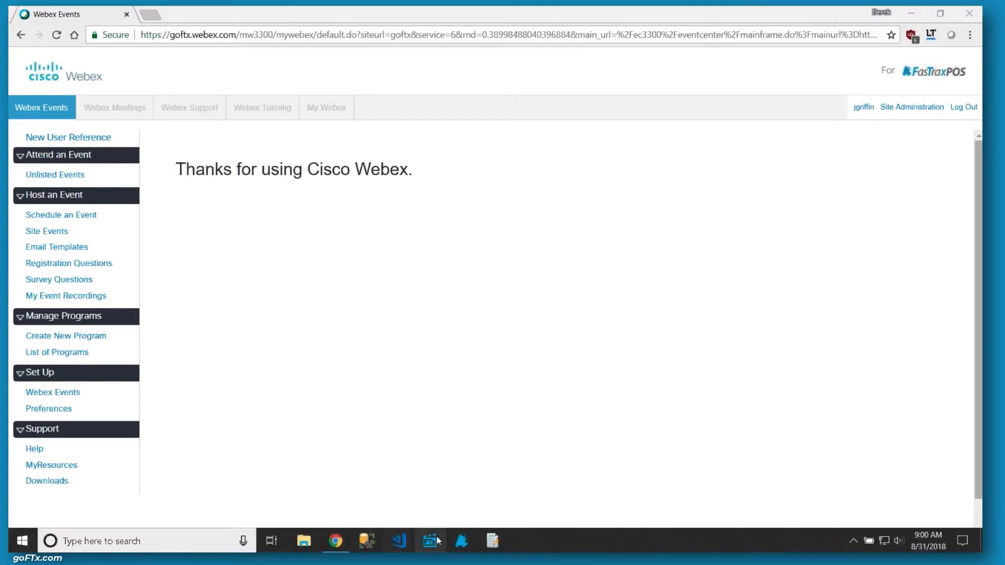
pyautogui.click(437, 541)
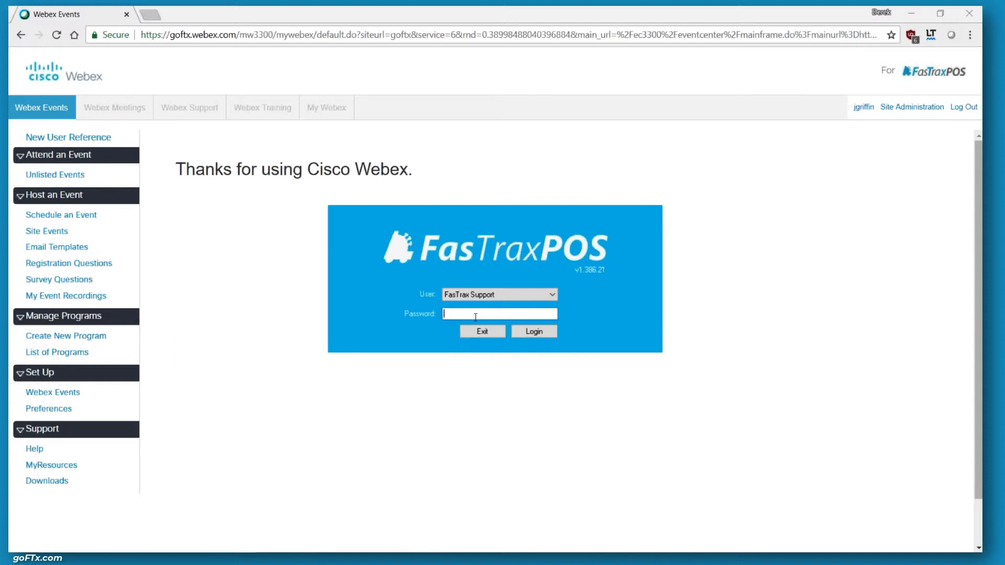
pyautogui.write('********')
pyautogui.press('Return')
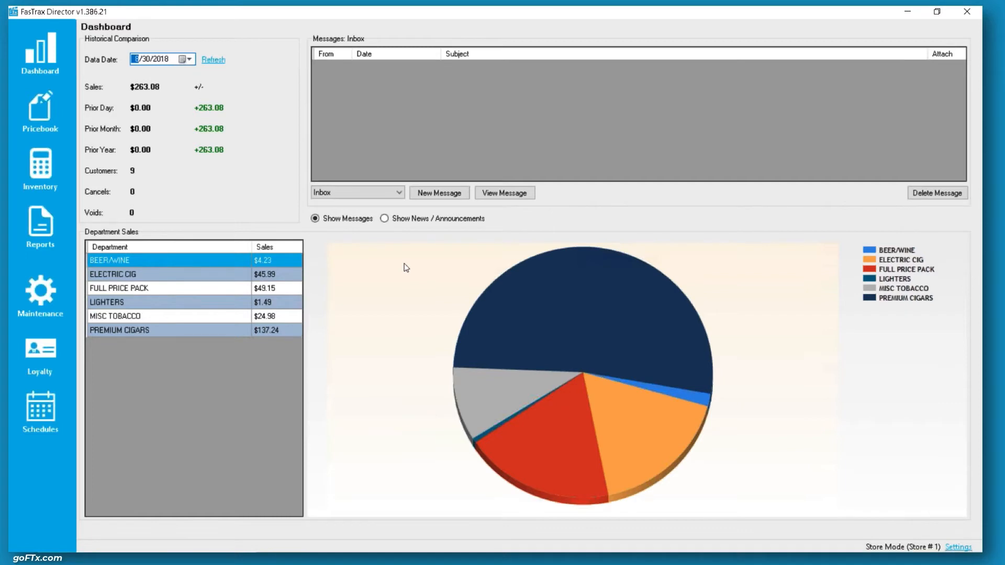
# Step: Open the login maintenance list and examine the FasTrax Support login's admin and access permissions
pyautogui.click(54, 291)
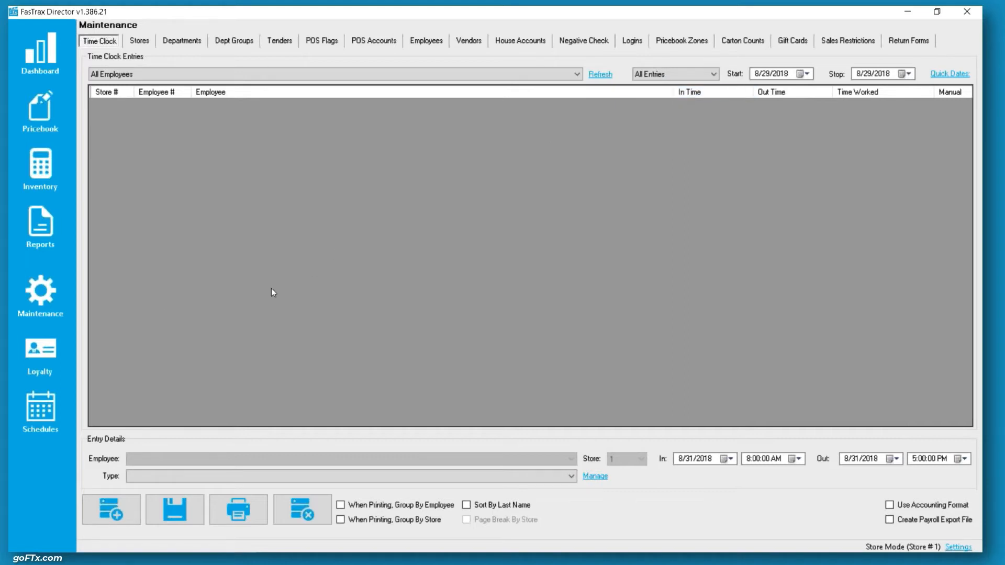
pyautogui.click(631, 42)
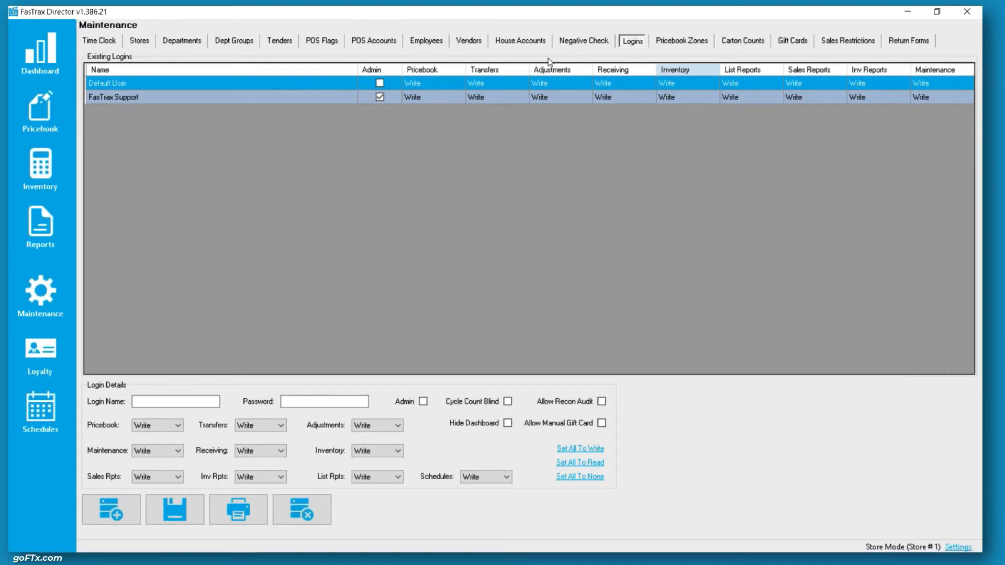
pyautogui.click(189, 98)
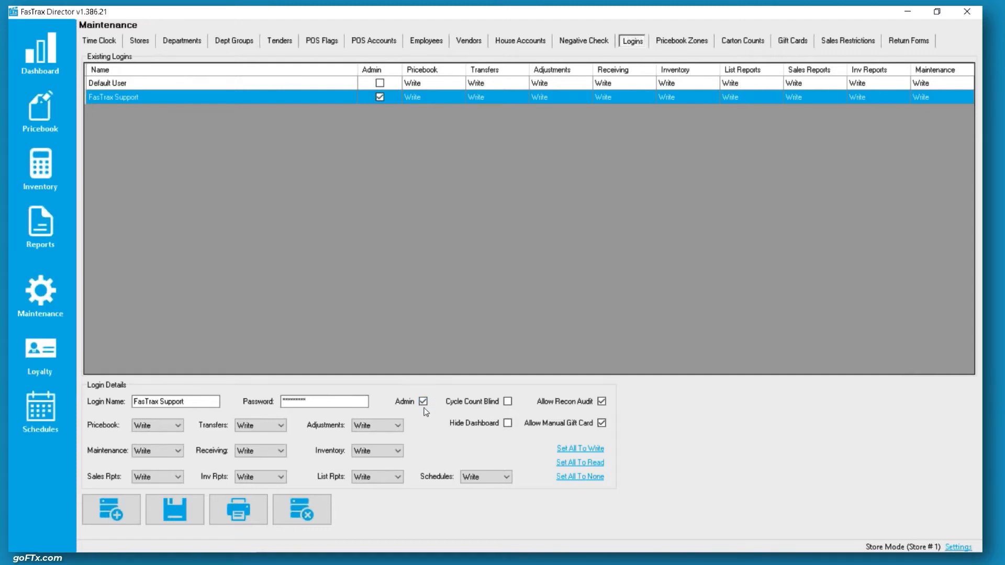
pyautogui.click(963, 546)
pyautogui.click(508, 402)
# Step: Review the worksheet of the Cigarettes cycle count, sorted by variance dollars, and close it
pyautogui.click(41, 158)
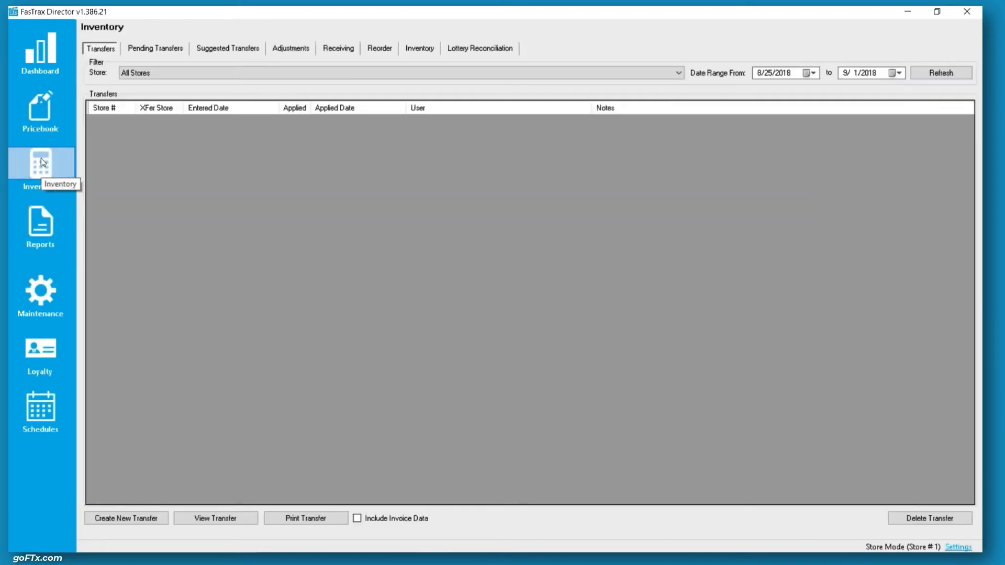
pyautogui.click(419, 51)
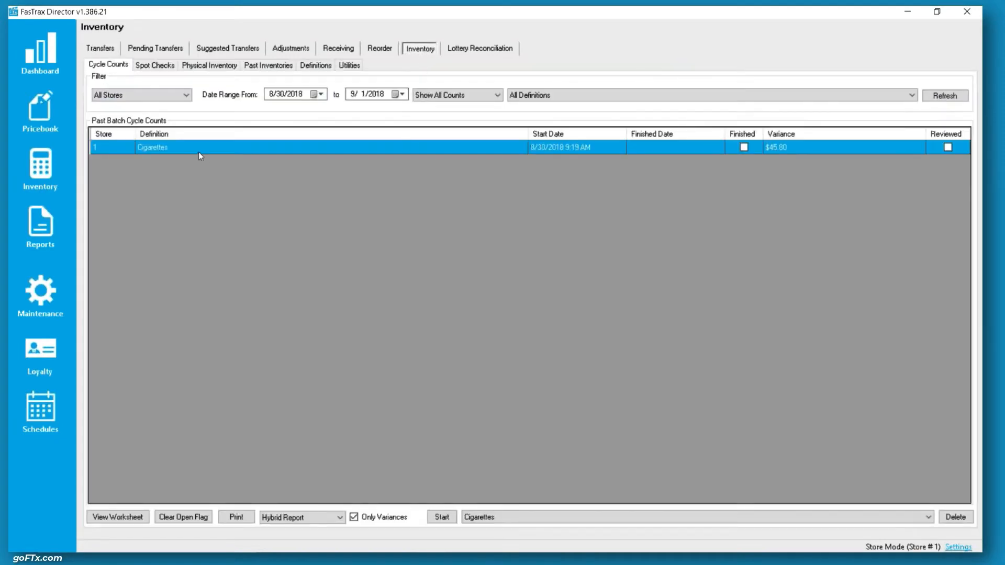
pyautogui.click(124, 521)
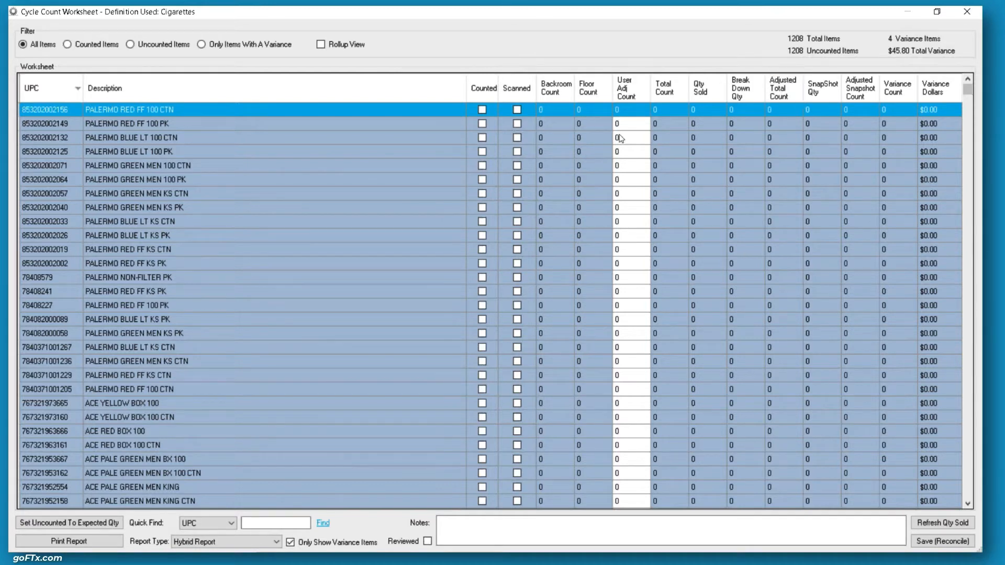
pyautogui.click(934, 96)
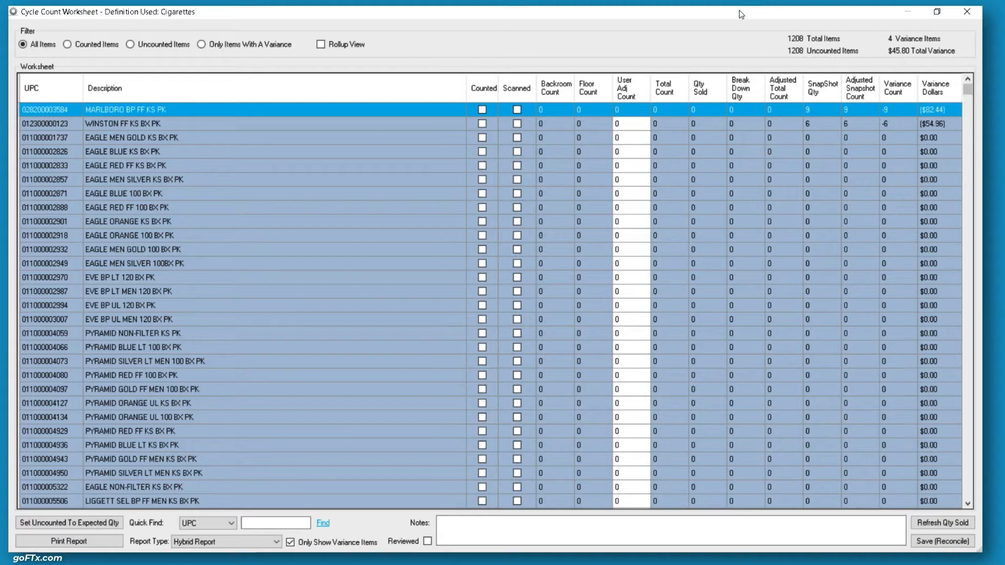
pyautogui.doubleClick(670, 12)
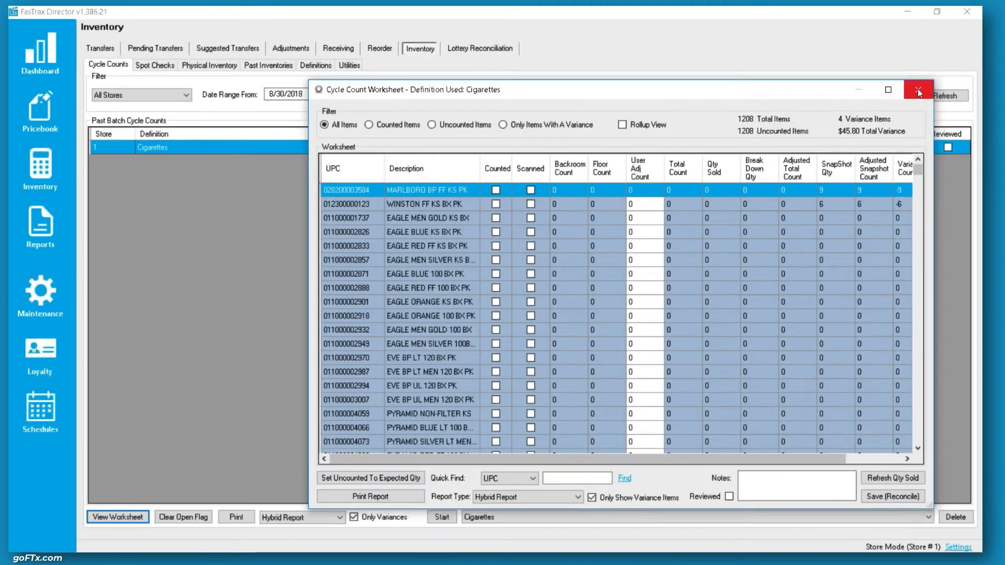
pyautogui.click(919, 86)
# Step: Return to the login maintenance list and examine the Default User login's Cycle Count Blind setting
pyautogui.click(59, 298)
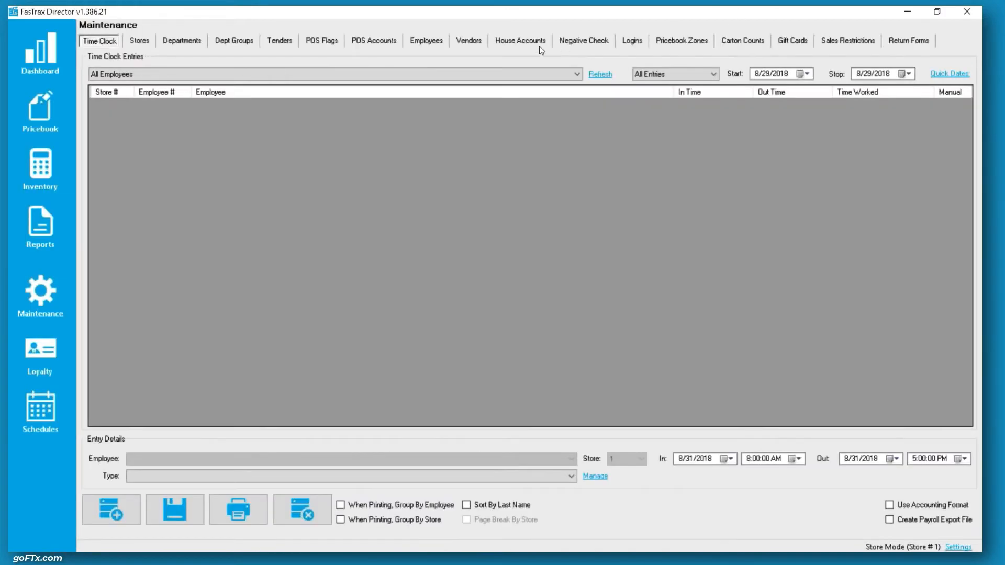
pyautogui.click(631, 41)
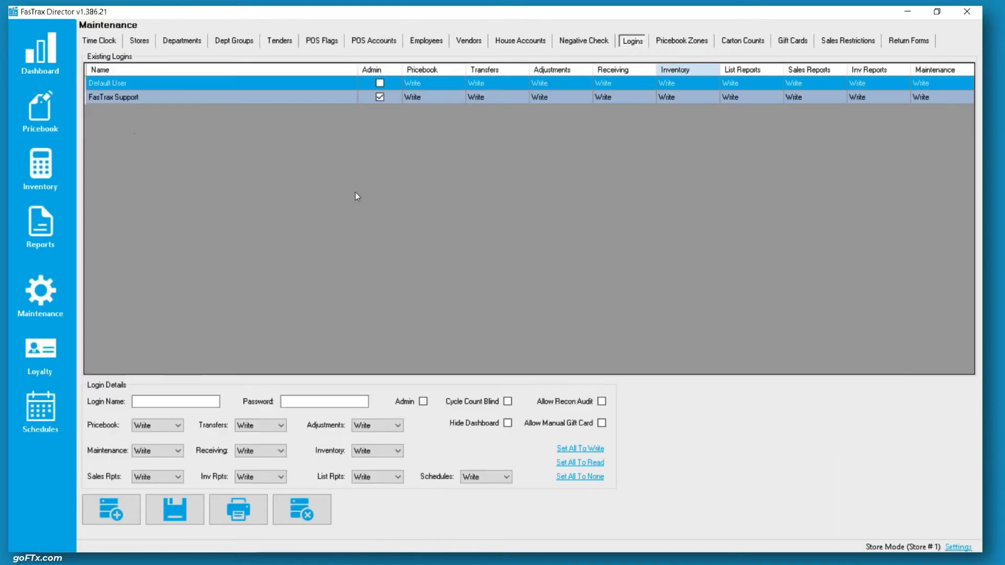
pyautogui.click(133, 87)
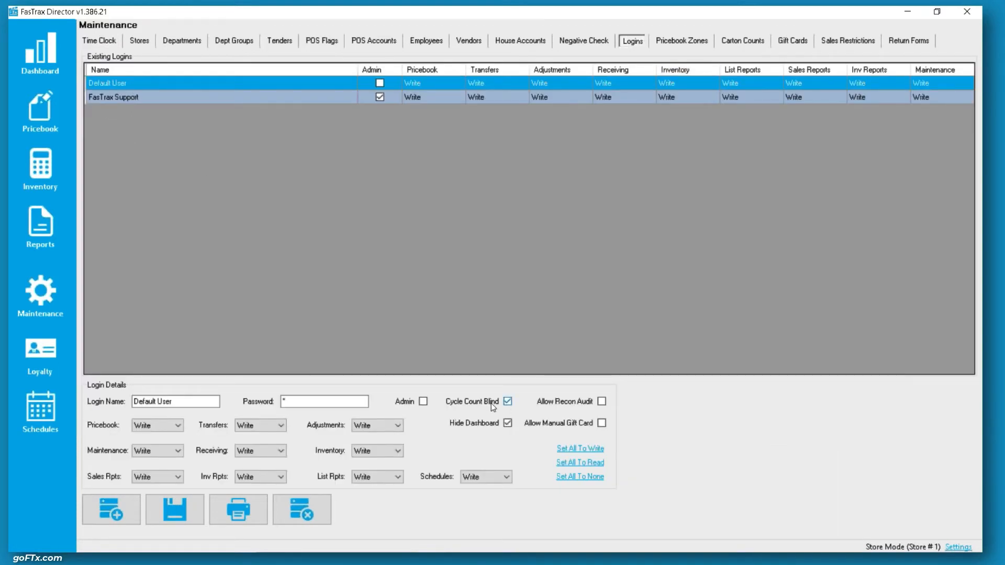
# Step: Open a second FasTrax Director session and sign in as Default User with the account password
pyautogui.moveTo(314, 550)
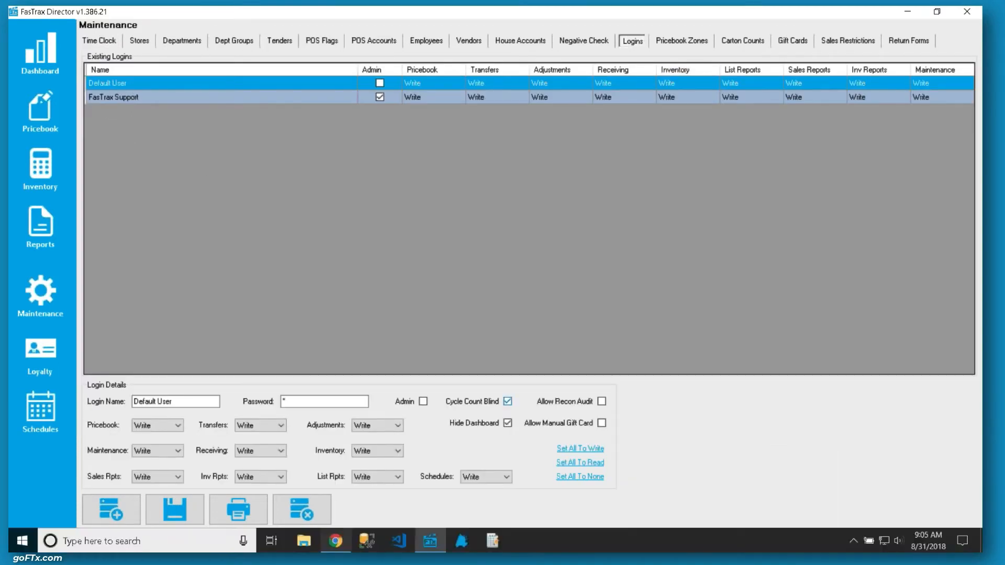
pyautogui.rightClick(428, 544)
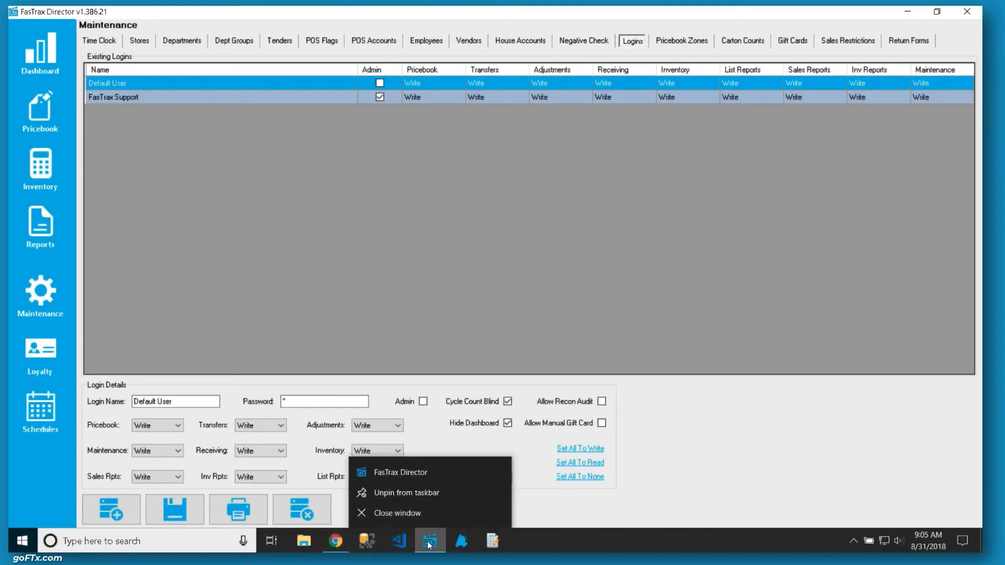
pyautogui.click(418, 481)
pyautogui.click(486, 295)
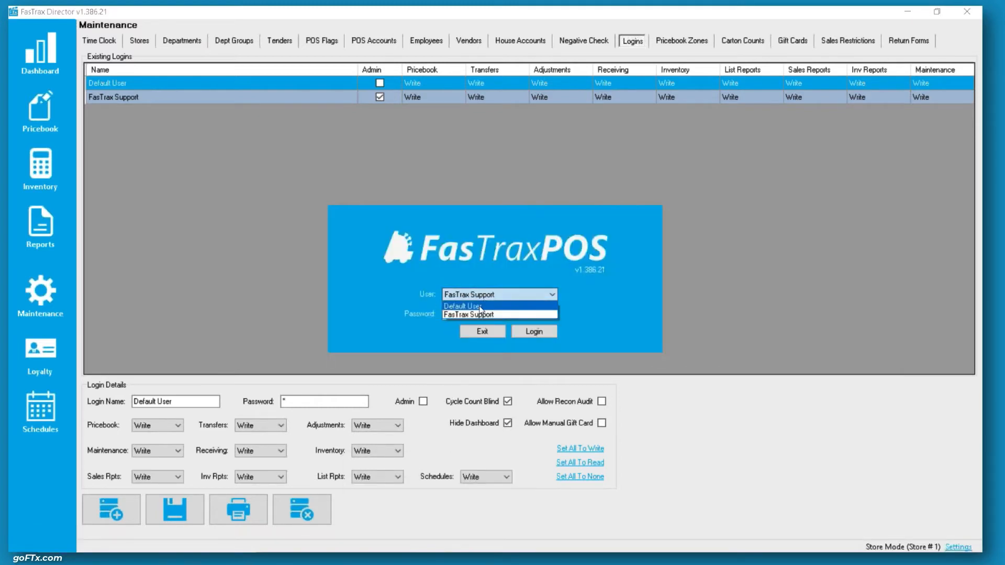
pyautogui.click(485, 311)
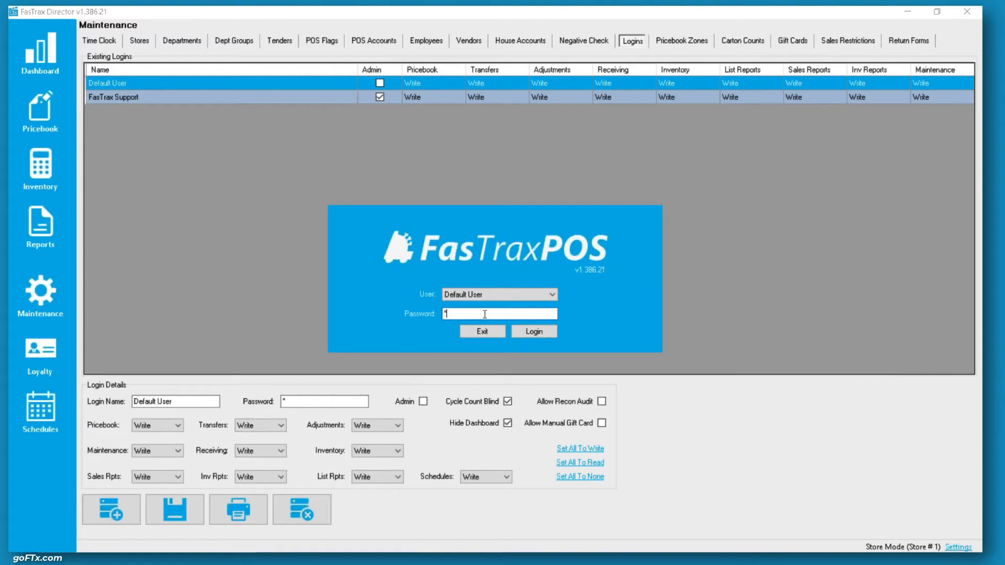
pyautogui.press('Return')
# Step: Examine the Cigarettes cycle count worksheet's columns as Default User and close the worksheet
pyautogui.click(40, 165)
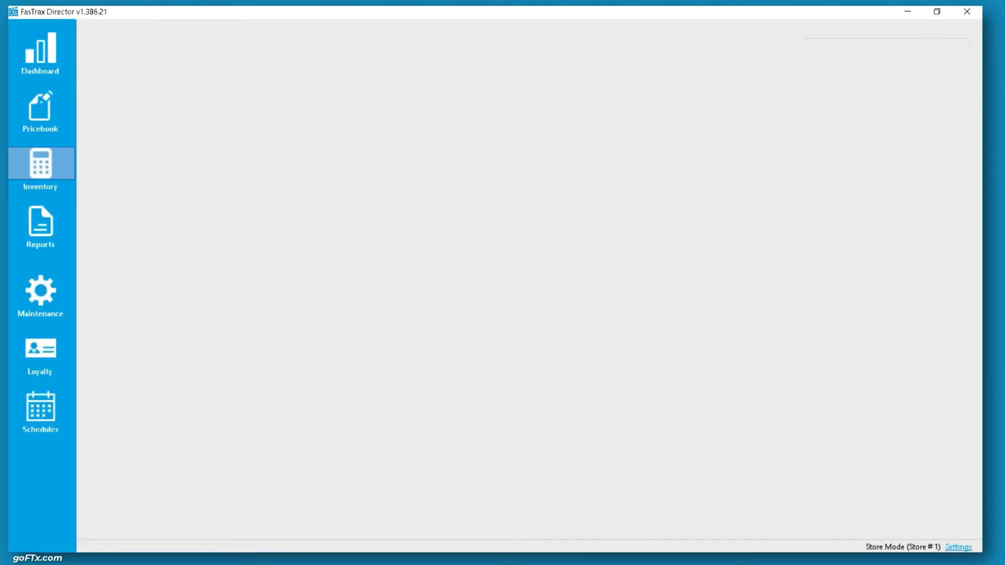
pyautogui.click(421, 48)
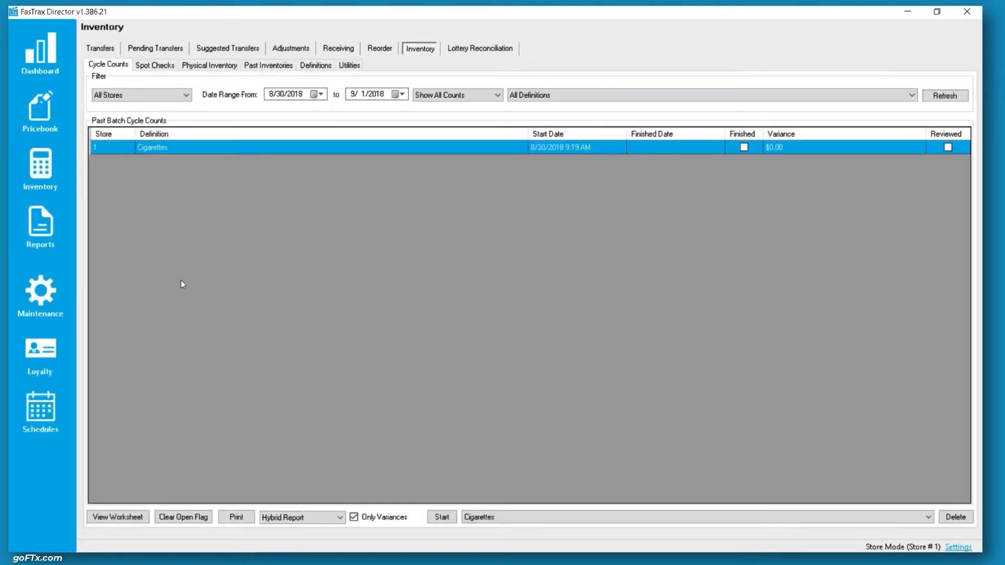
pyautogui.click(108, 517)
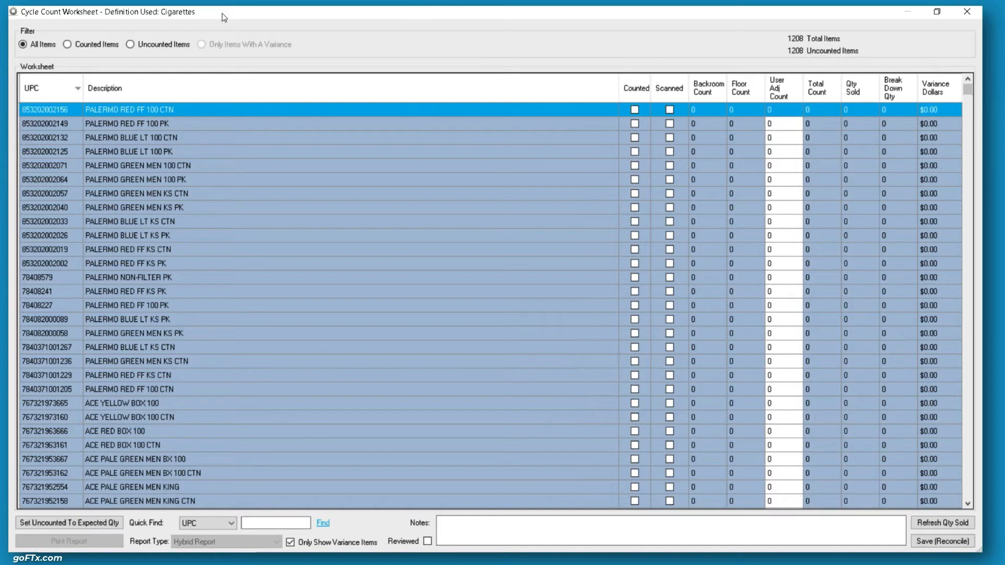
pyautogui.moveTo(624, 12); pyautogui.dragTo(601, 77)
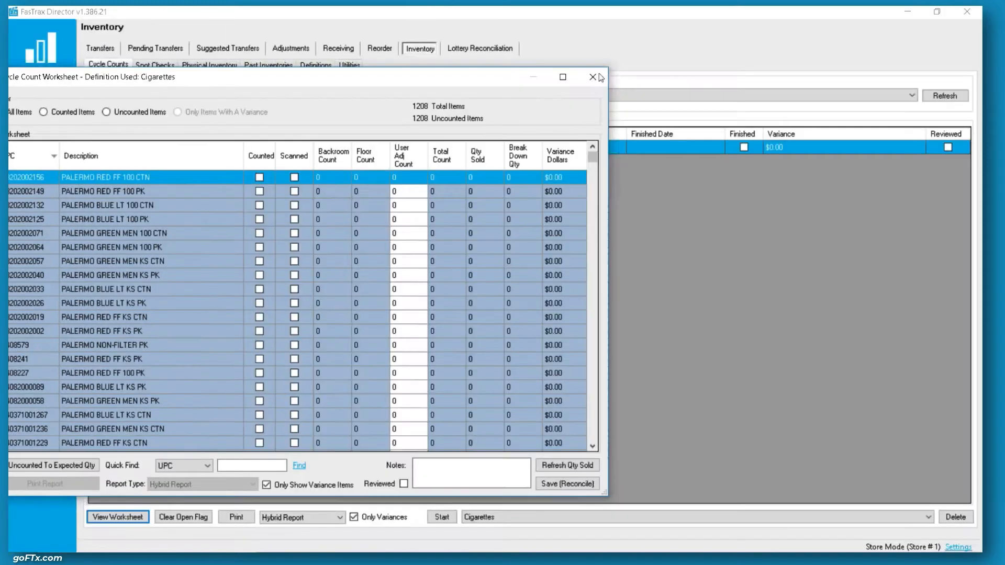
pyautogui.click(596, 76)
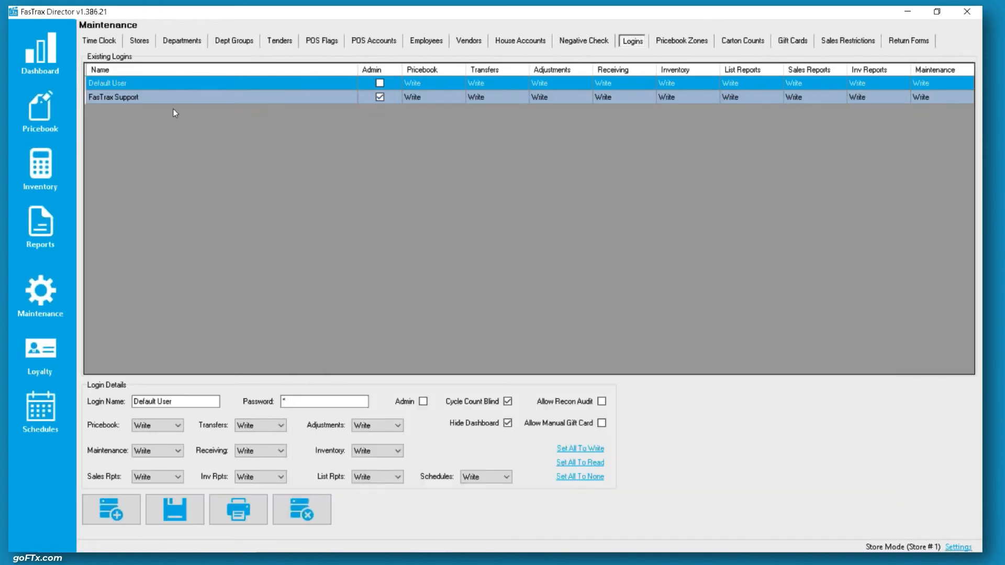
# Step: Select the FasTrax Support login, then open another FasTrax Director session signed in as Default User with the account password
pyautogui.click(154, 99)
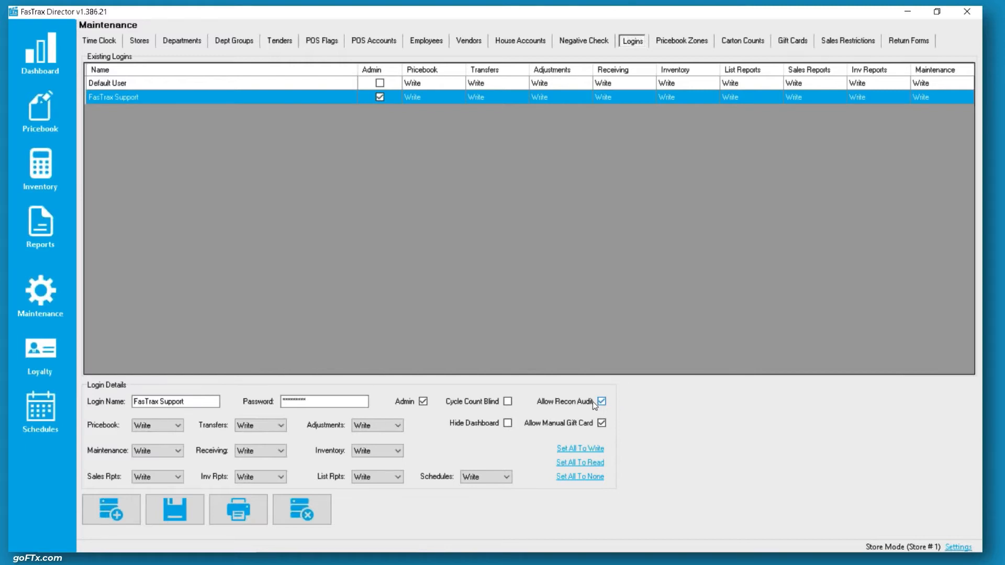
pyautogui.moveTo(157, 548)
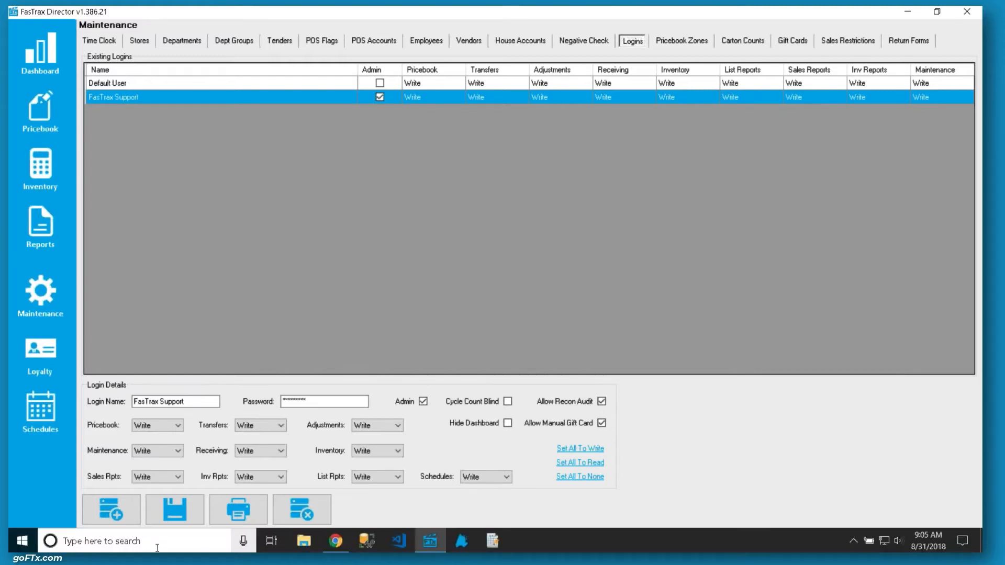
pyautogui.rightClick(435, 546)
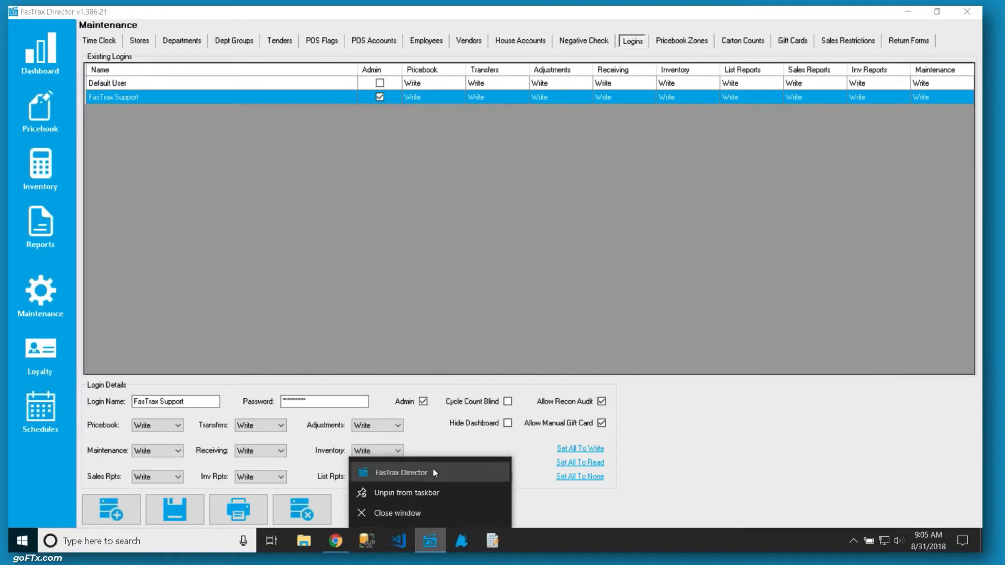
pyautogui.click(432, 472)
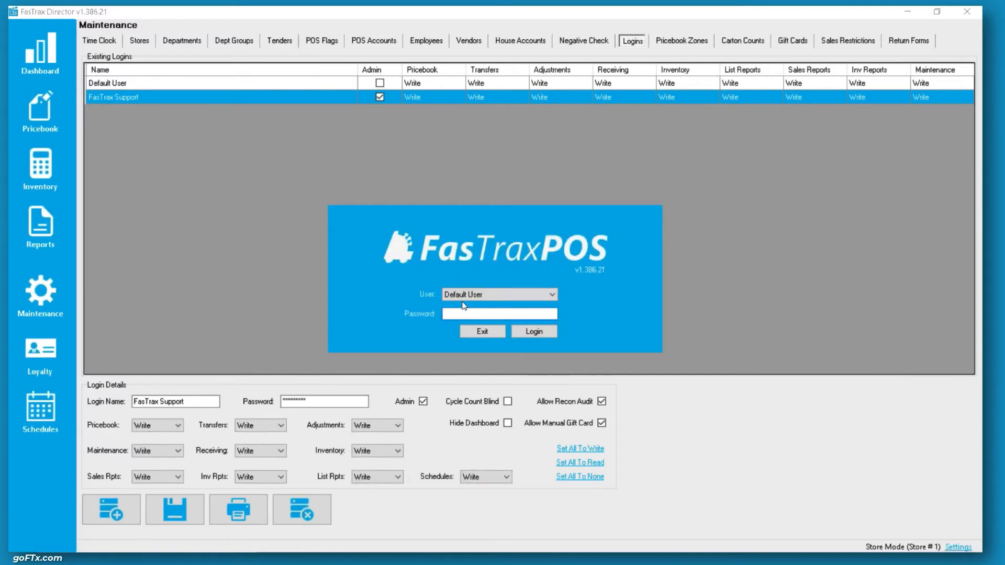
pyautogui.press('Return')
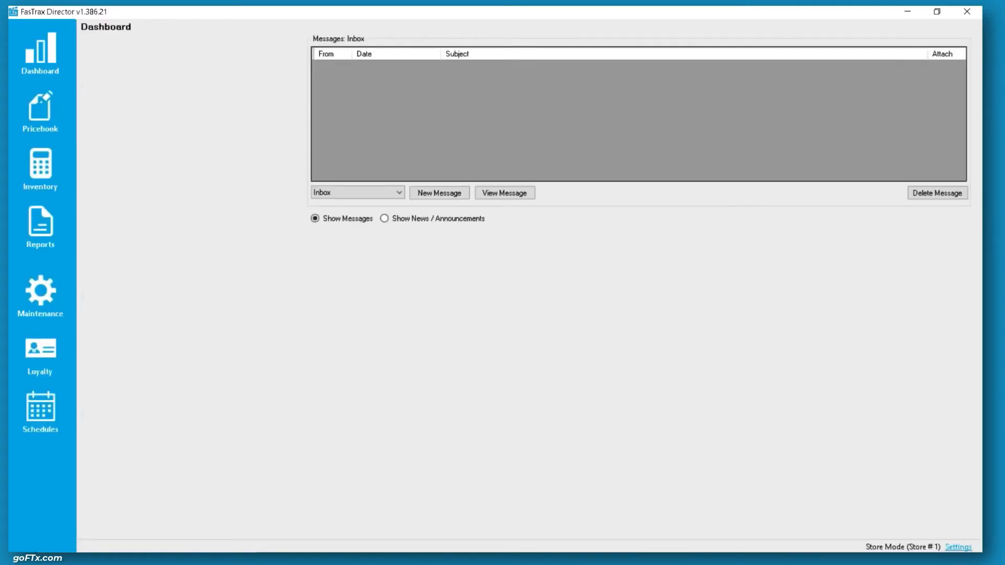
# Step: Set up a sales Reconciliation Report of type Daily Recon Details for store 1 - FasTrax Store #1
pyautogui.click(59, 218)
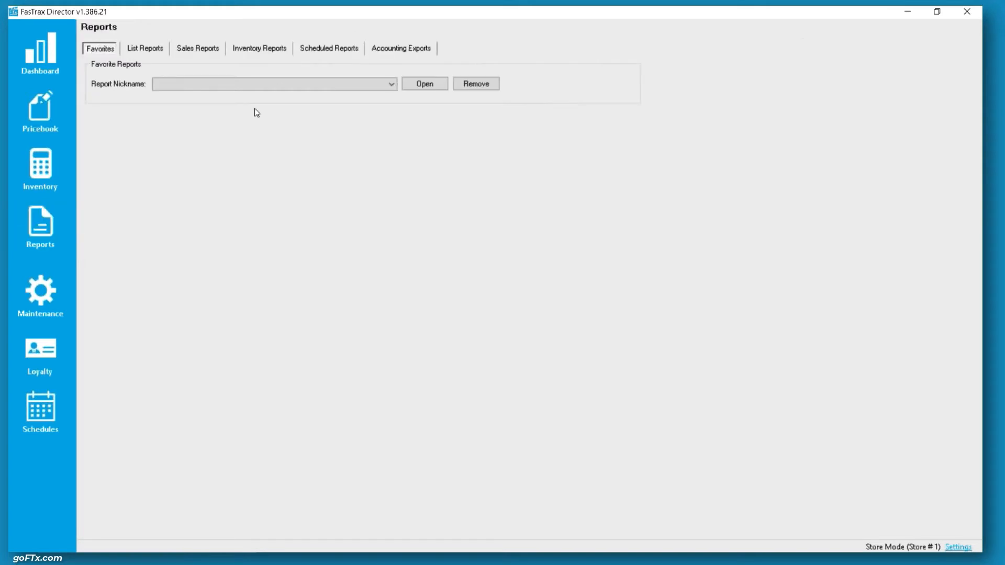
pyautogui.click(206, 48)
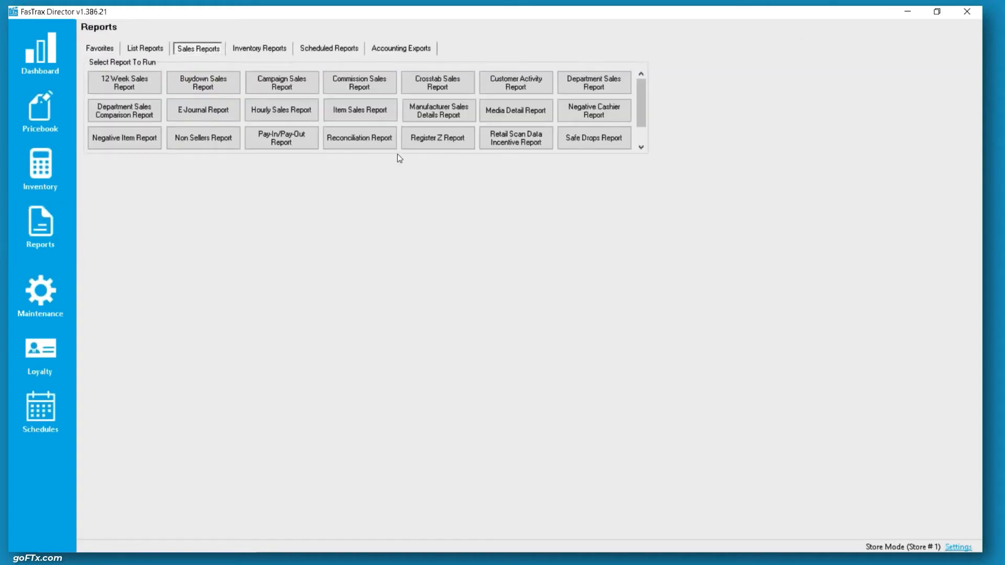
pyautogui.click(389, 143)
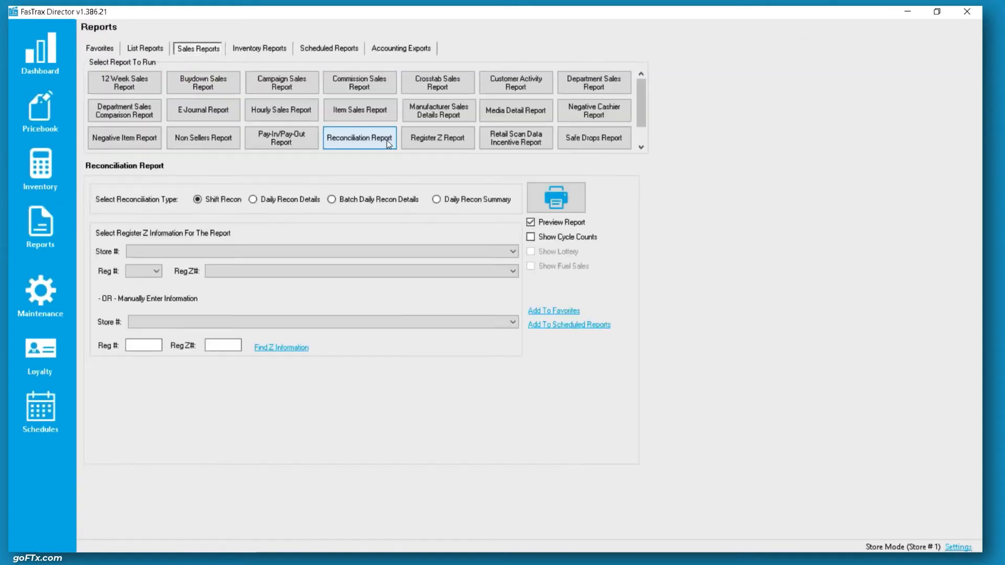
pyautogui.click(272, 201)
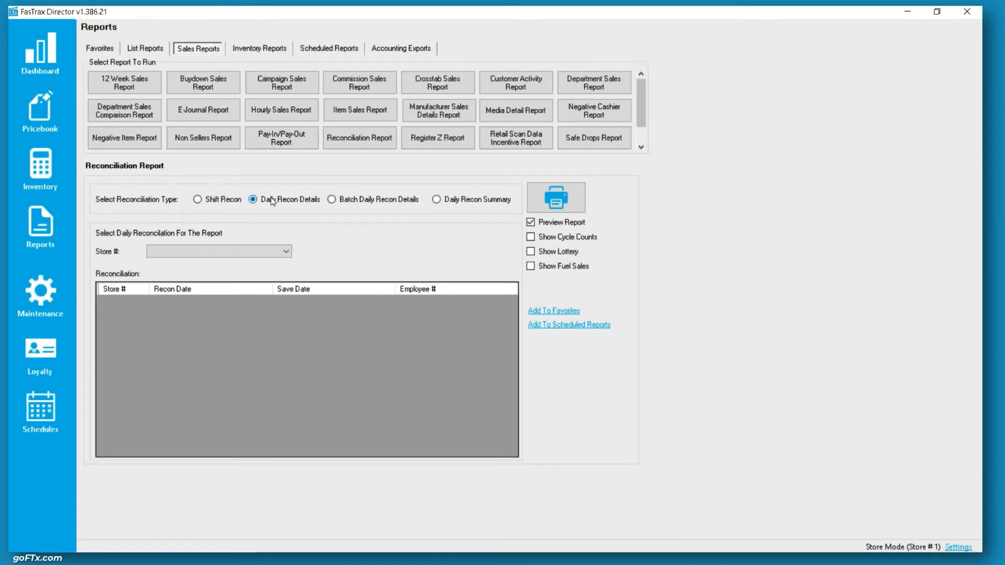
pyautogui.click(237, 251)
pyautogui.click(211, 263)
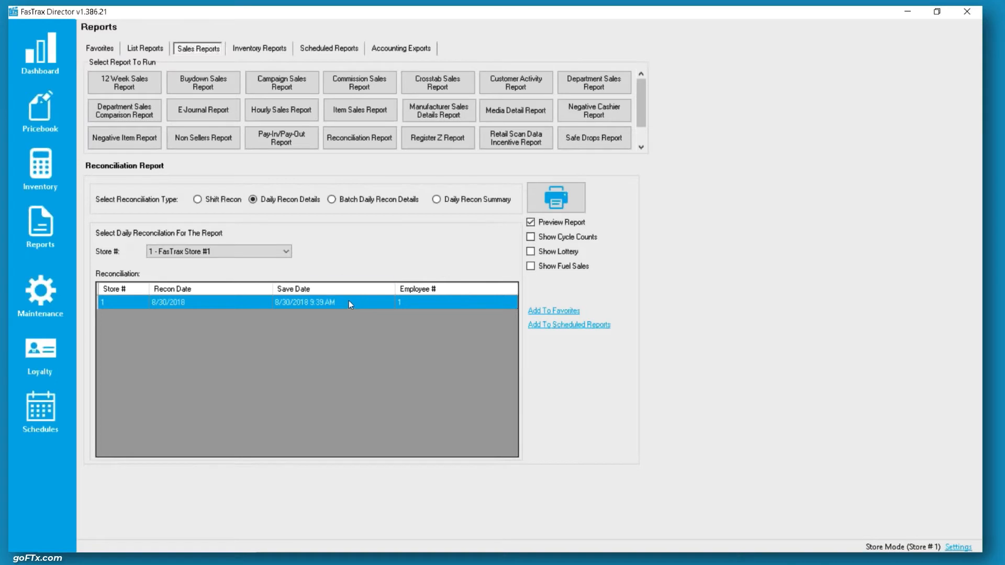
# Step: Switch back to the FasTrax Director session with the login details and examine FasTrax Support's Allow Recon Audit setting
pyautogui.moveTo(436, 539)
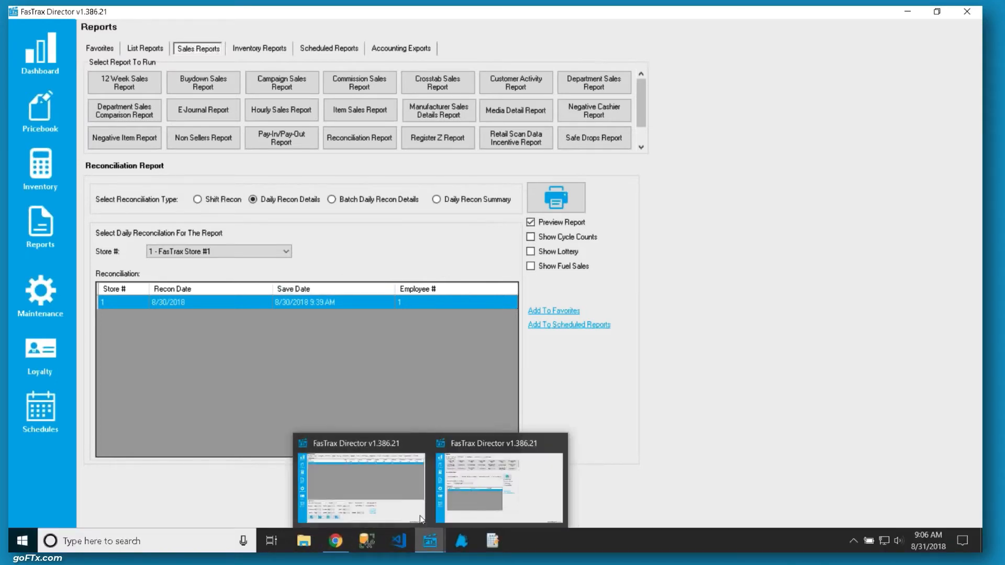
pyautogui.click(416, 513)
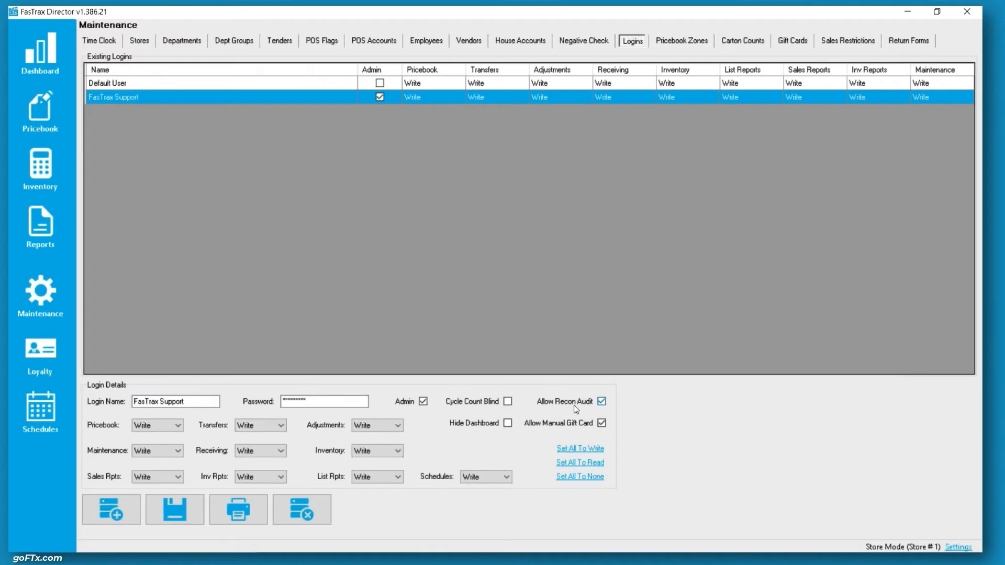
# Step: Set up a sales Reconciliation Report of type Daily Recon Details for store 1 - FasTrax Store #1 in the FasTrax Support session
pyautogui.click(41, 215)
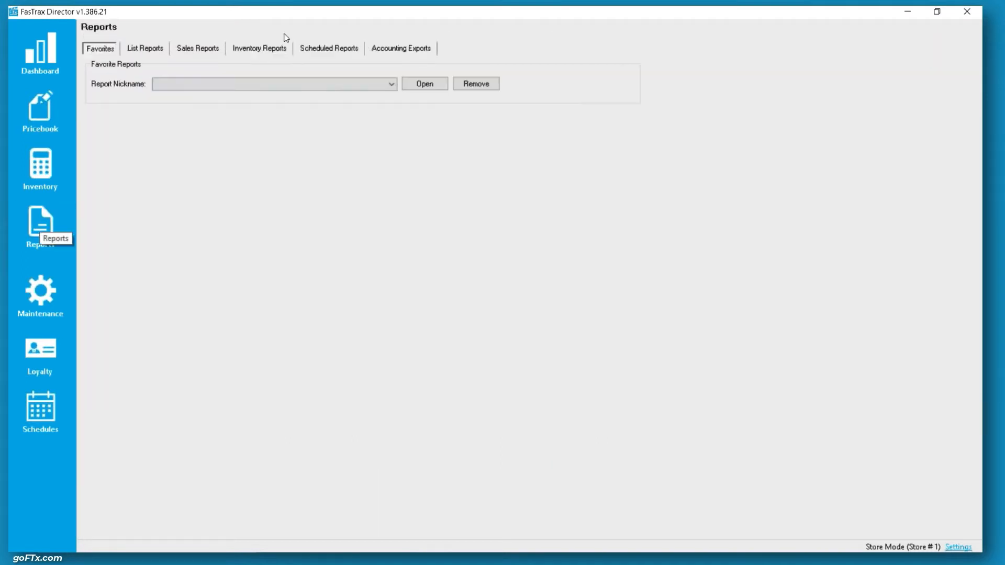
pyautogui.click(217, 49)
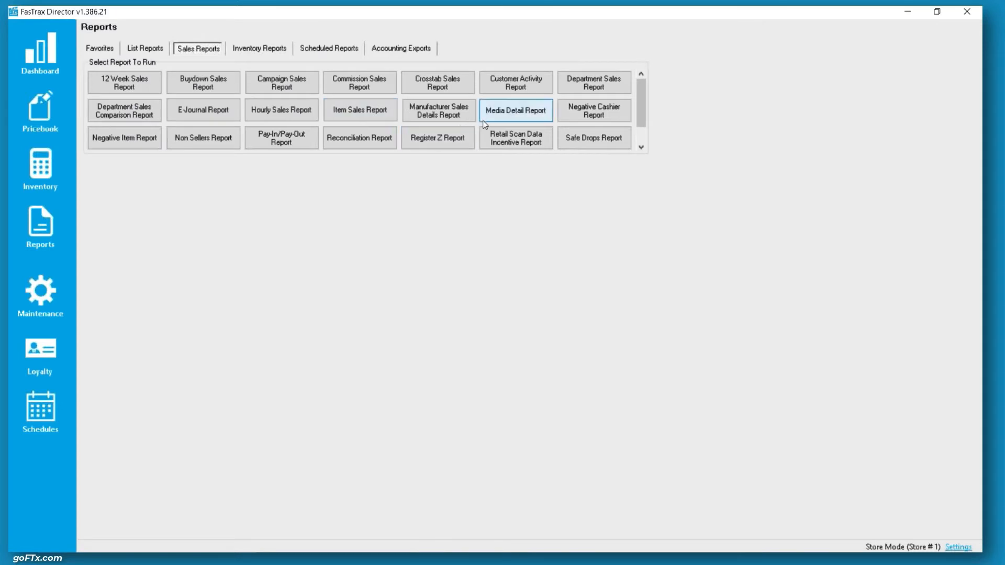
pyautogui.click(366, 142)
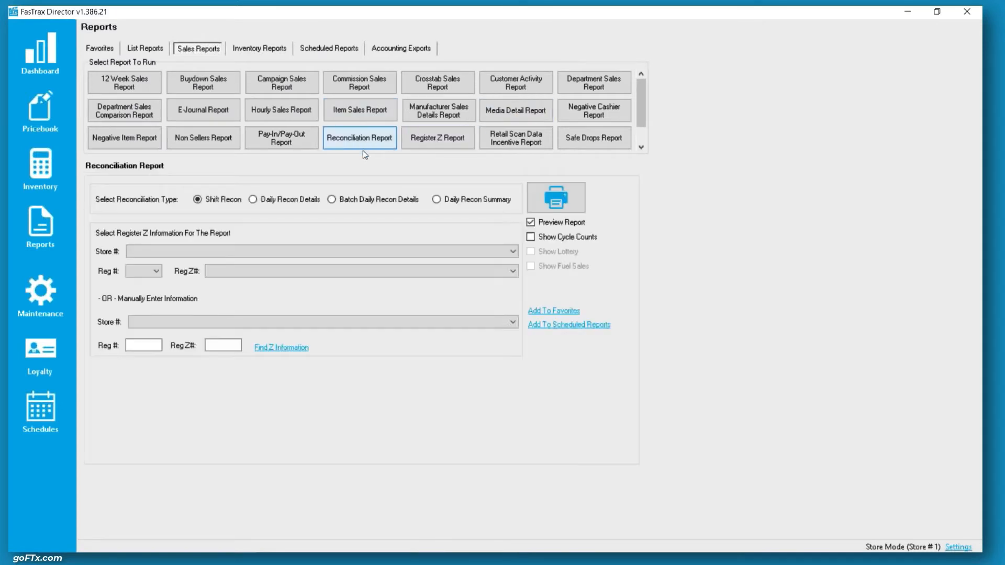
pyautogui.click(283, 202)
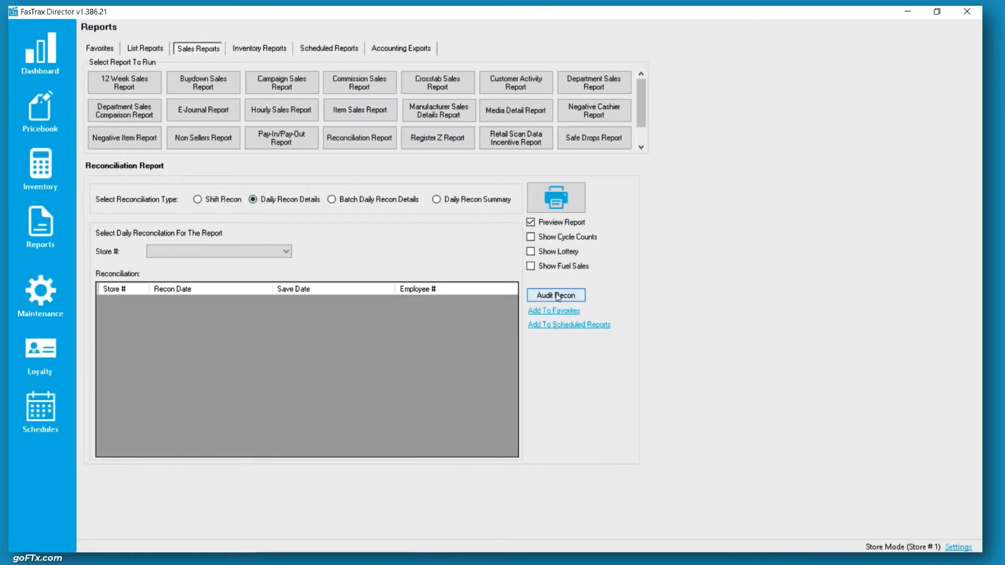
pyautogui.click(269, 249)
pyautogui.click(240, 264)
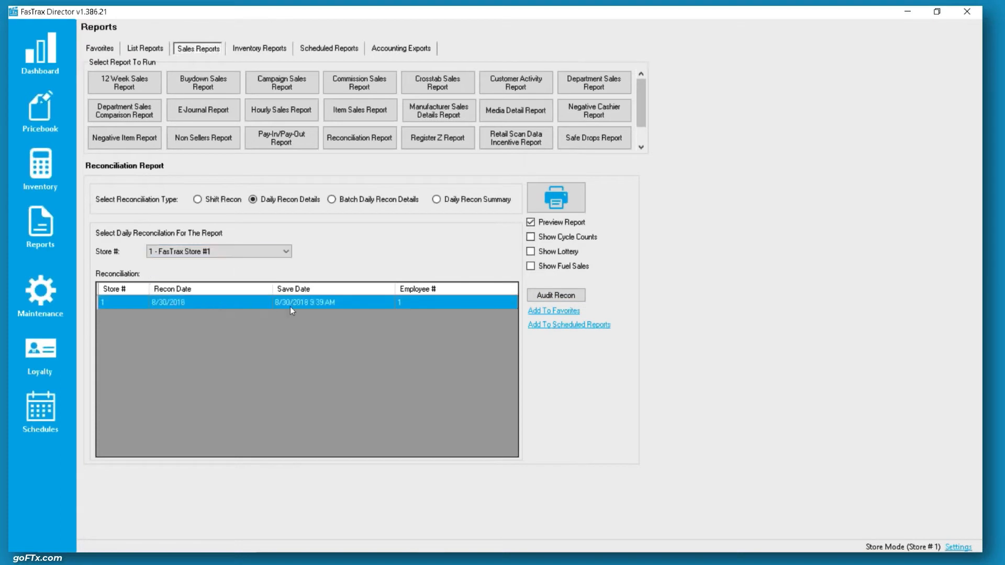
# Step: Audit the selected daily reconciliation with Cash In Drawer set to 95.39, save the audit entry and close the audit
pyautogui.click(573, 296)
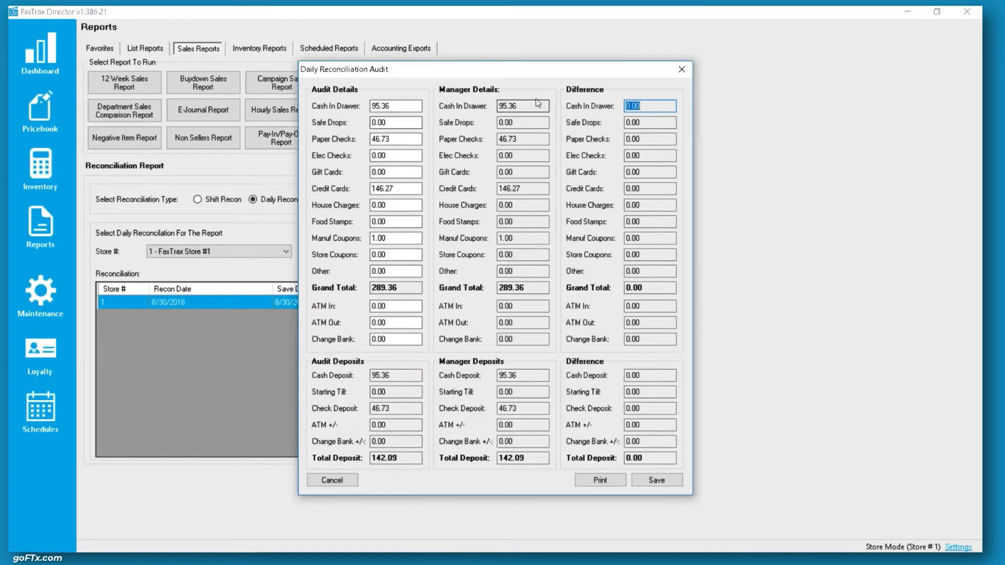
pyautogui.click(399, 105)
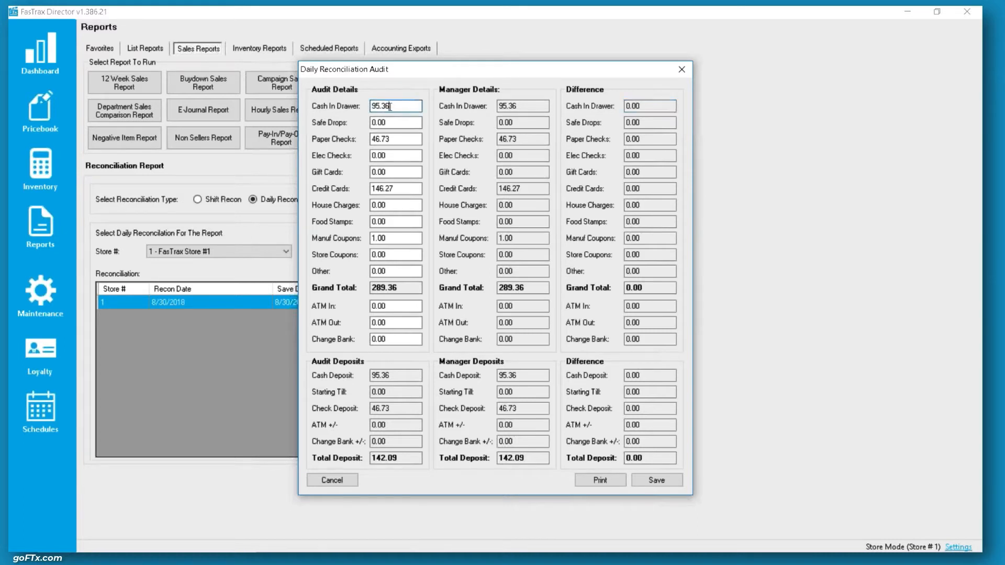
pyautogui.hotkey('shift', 'Left')
pyautogui.write('9')
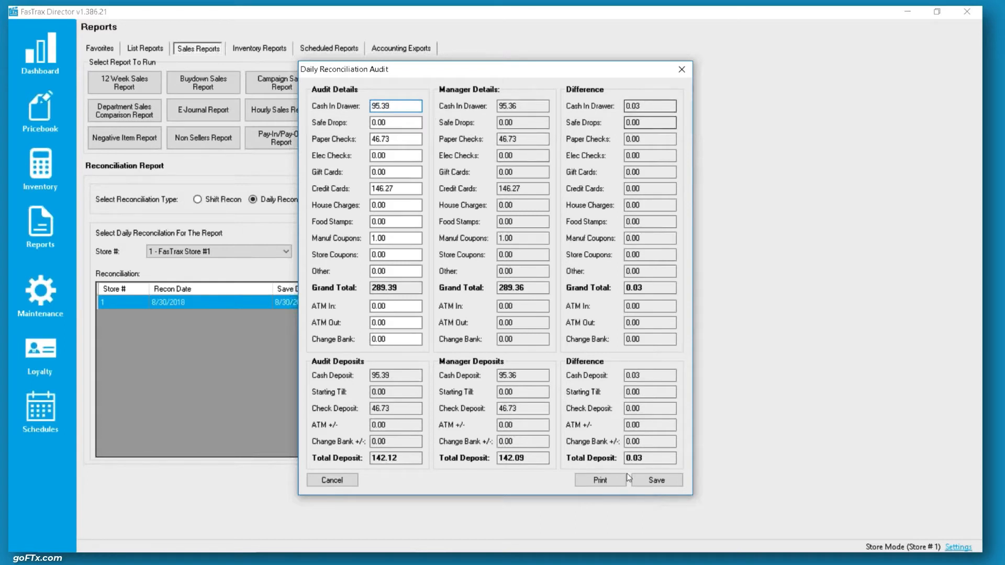
pyautogui.click(667, 480)
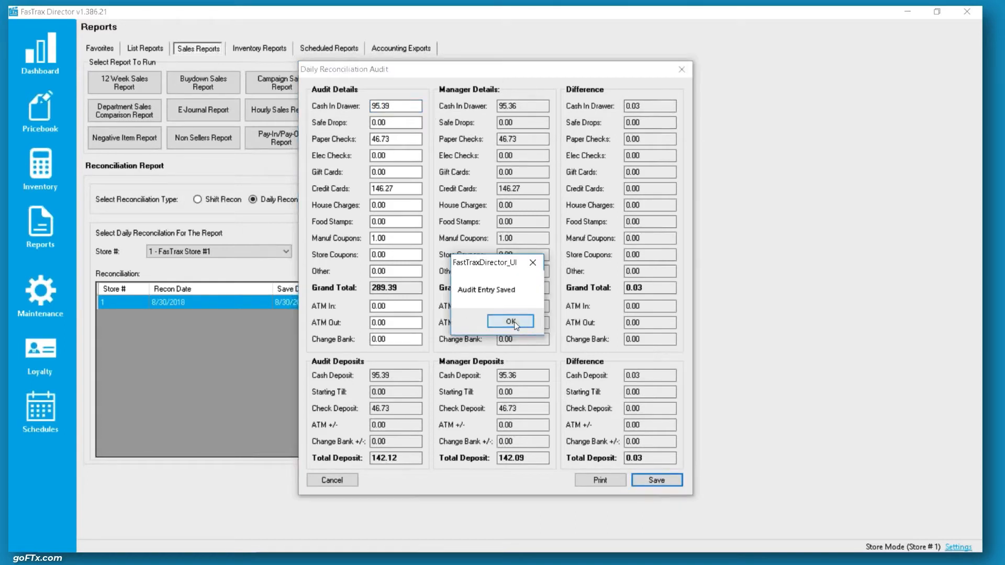
pyautogui.click(511, 322)
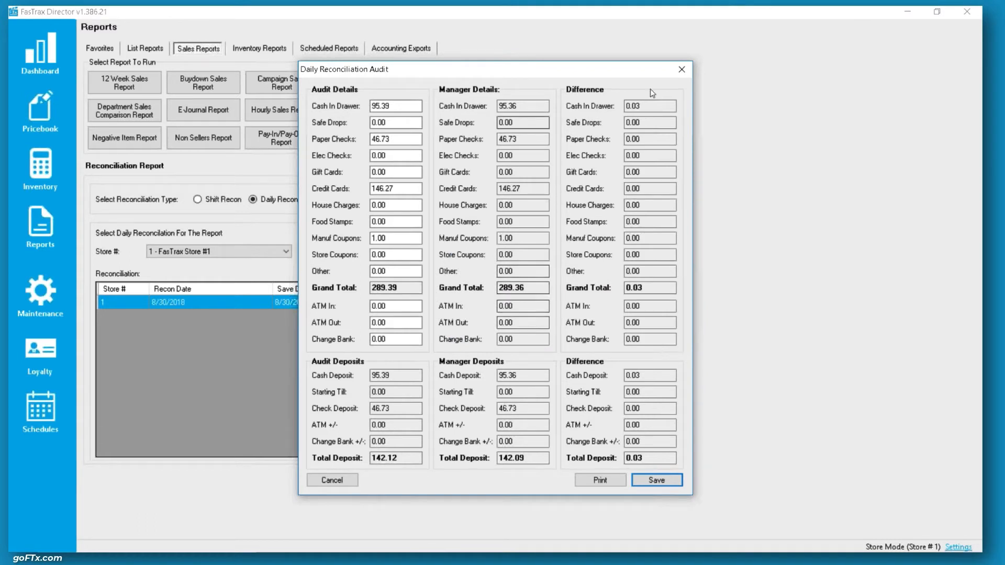
pyautogui.click(682, 70)
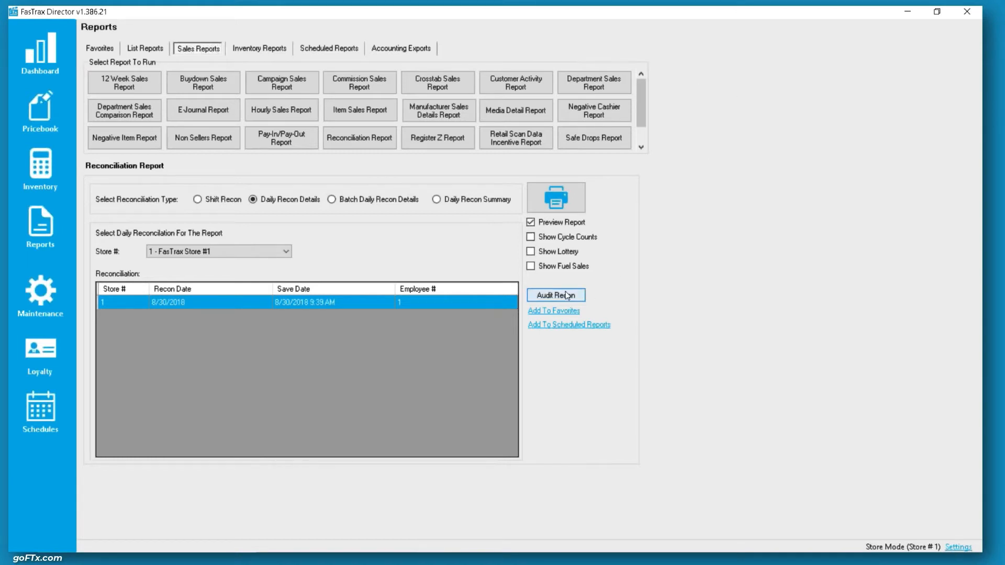
# Step: Return to the login maintenance list and select FasTrax Support to examine its Hide Dashboard setting
pyautogui.click(58, 294)
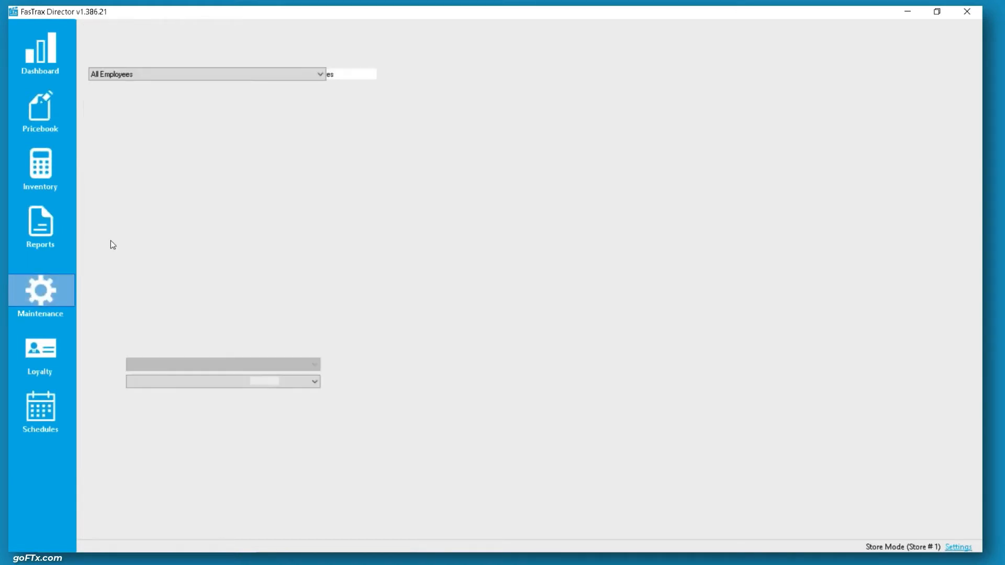
pyautogui.click(630, 41)
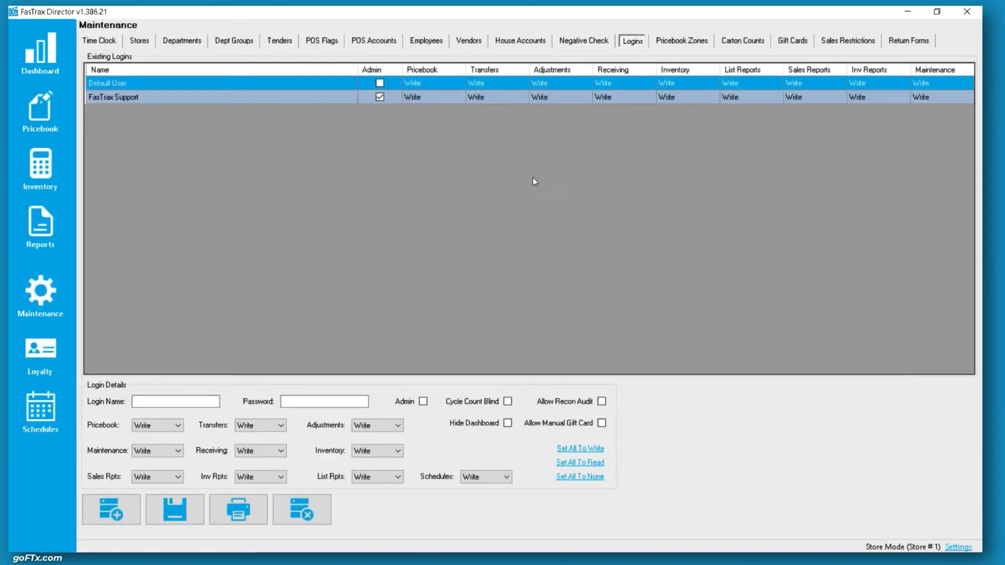
pyautogui.click(152, 99)
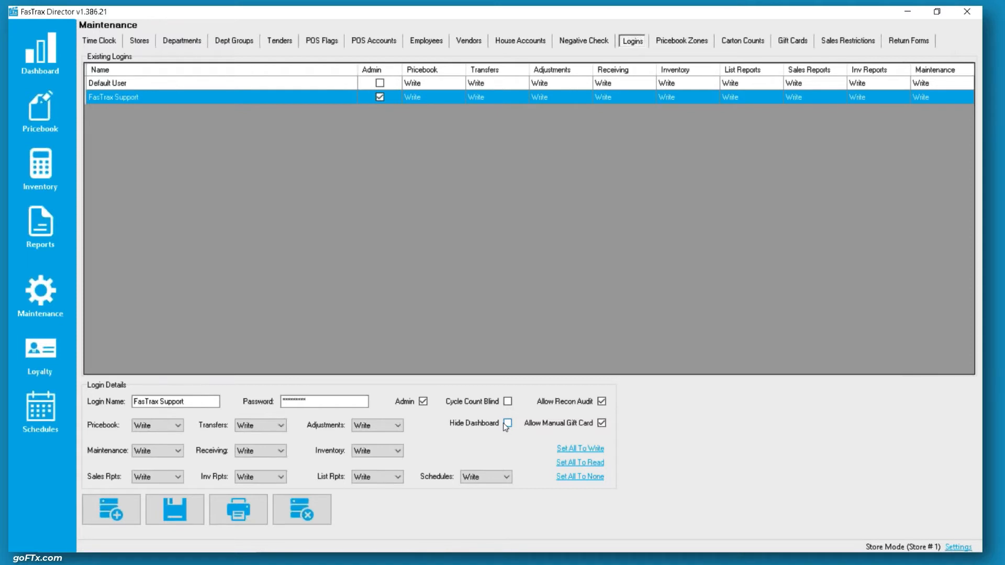
# Step: View FasTrax Support's dashboard, then switch to the Default User session and open its dashboard for comparison
pyautogui.click(60, 50)
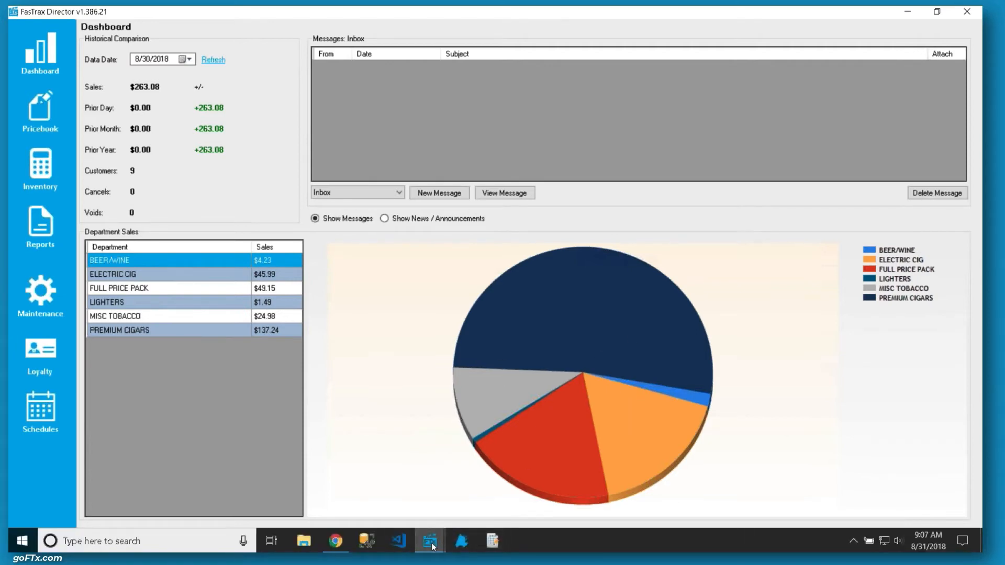
pyautogui.moveTo(431, 543)
pyautogui.click(482, 500)
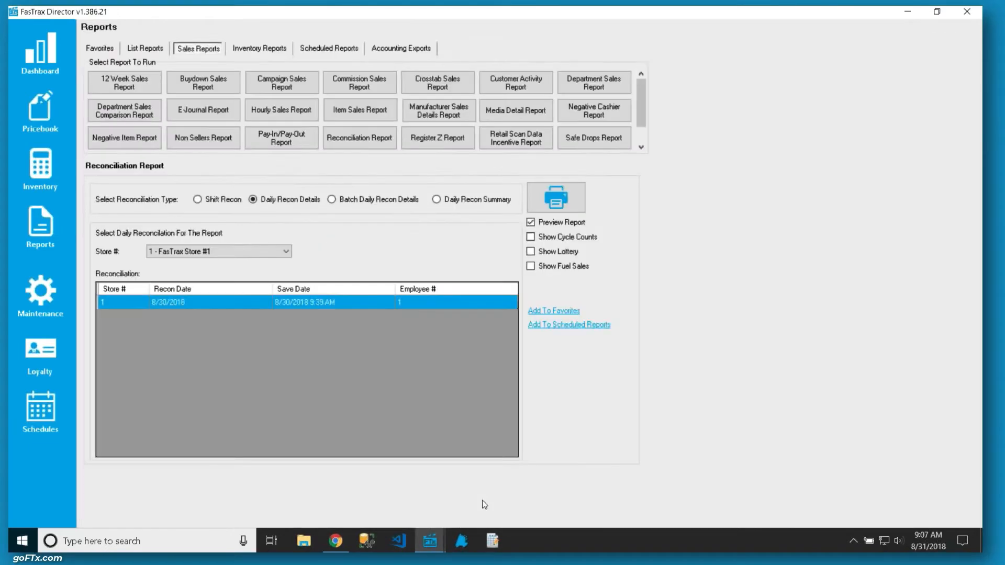
pyautogui.click(36, 45)
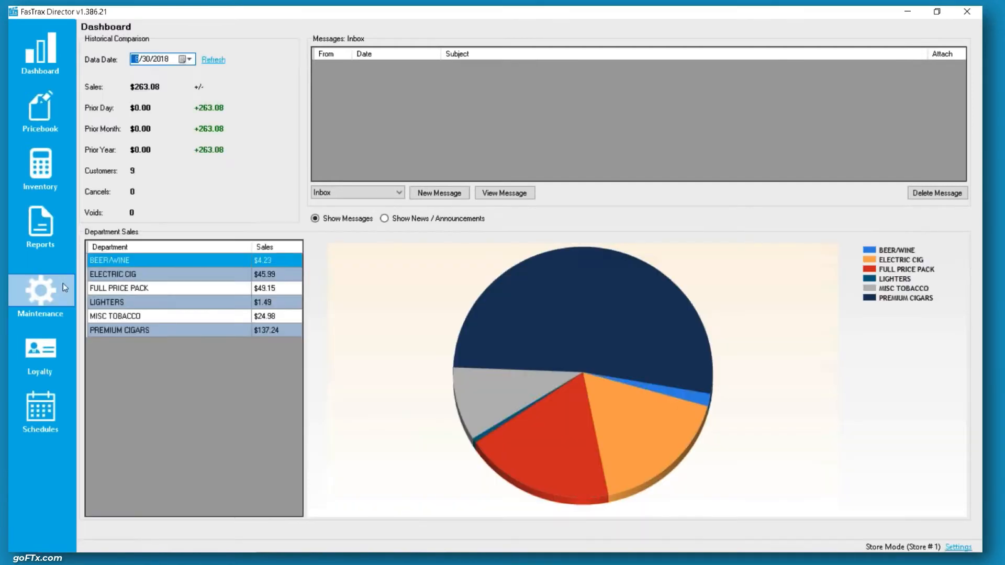
# Step: Review the Allow Manual Gift Card login option, then view the gift card transaction history in the Default User session
pyautogui.click(63, 286)
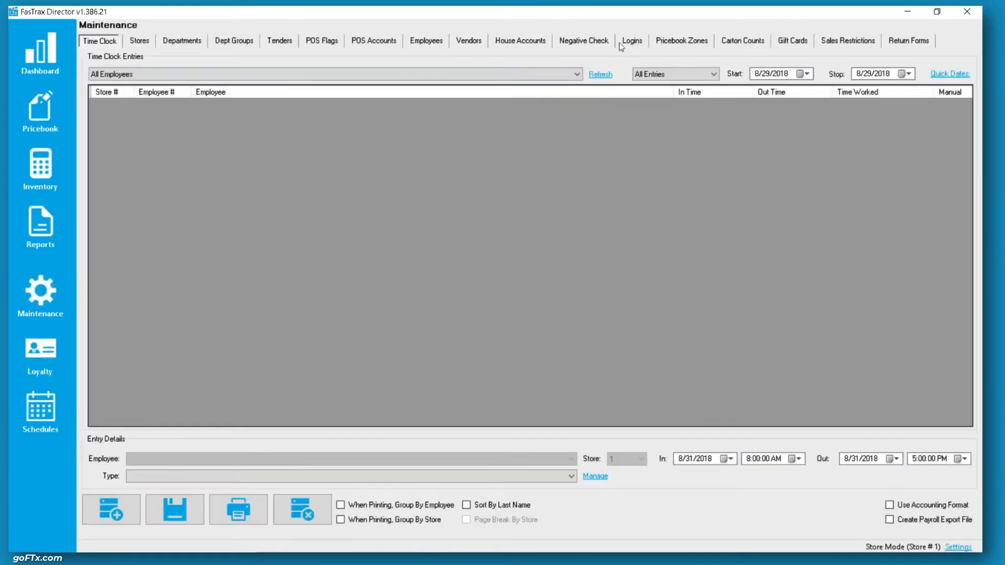
pyautogui.click(636, 42)
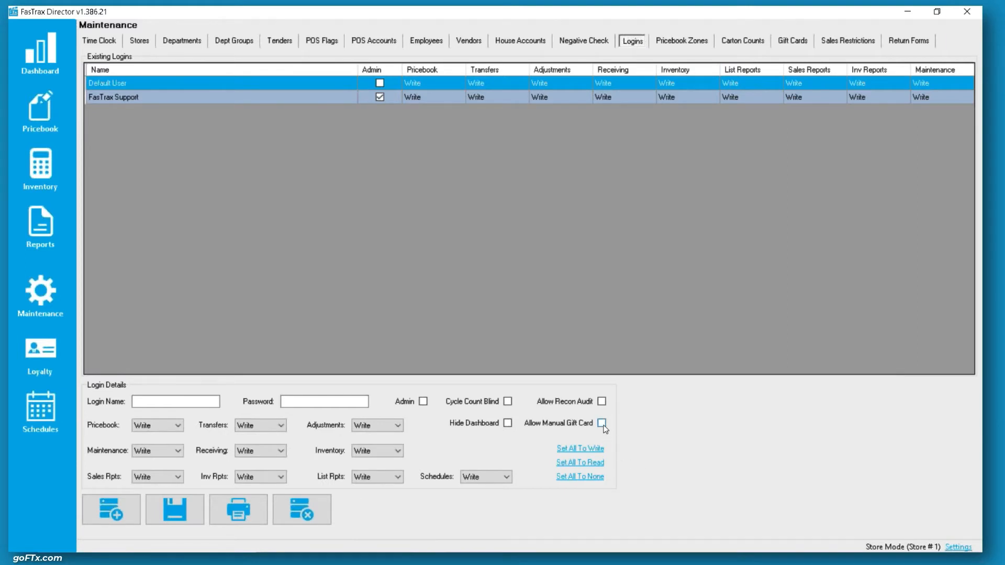
pyautogui.moveTo(303, 550)
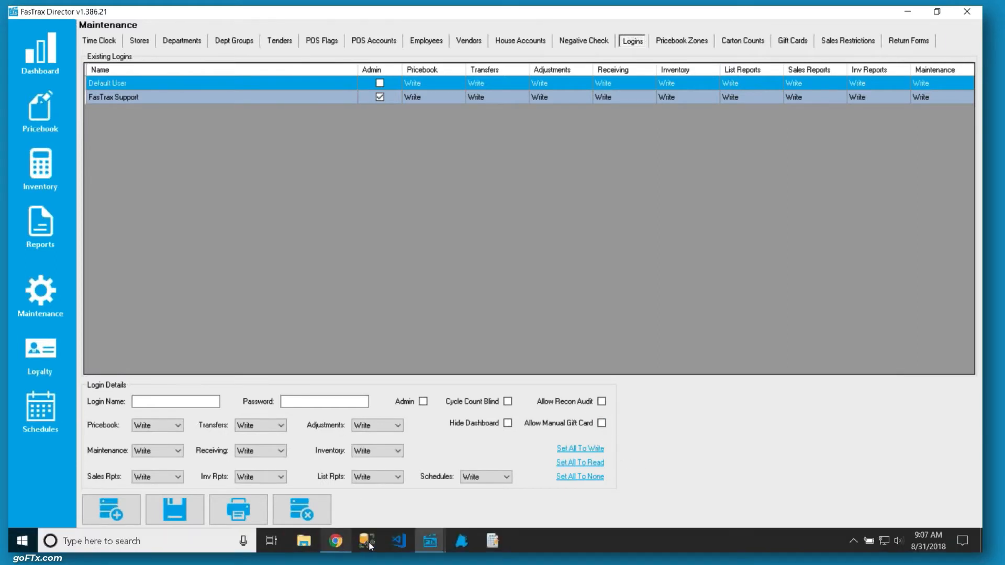
pyautogui.moveTo(437, 544)
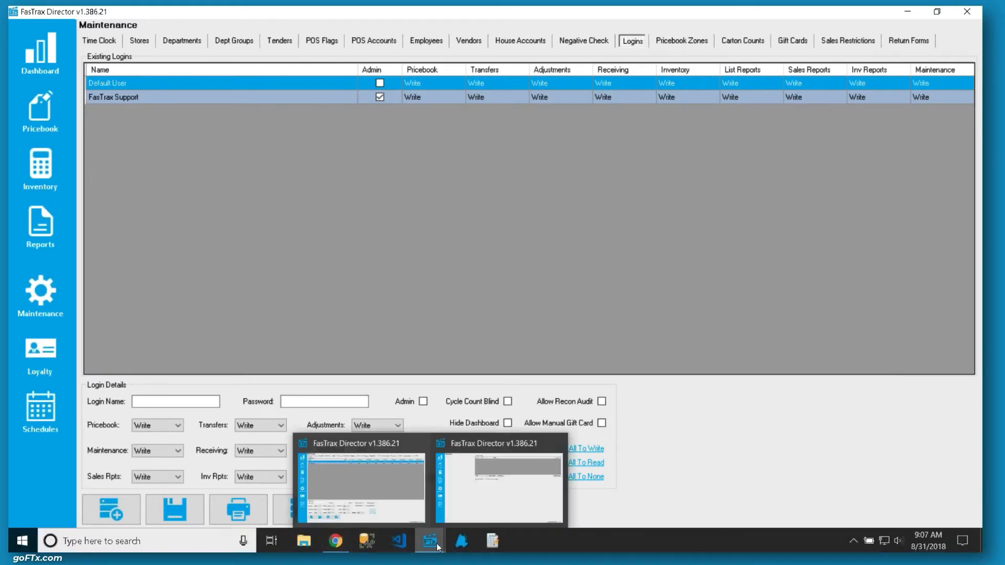
pyautogui.click(489, 509)
pyautogui.click(39, 291)
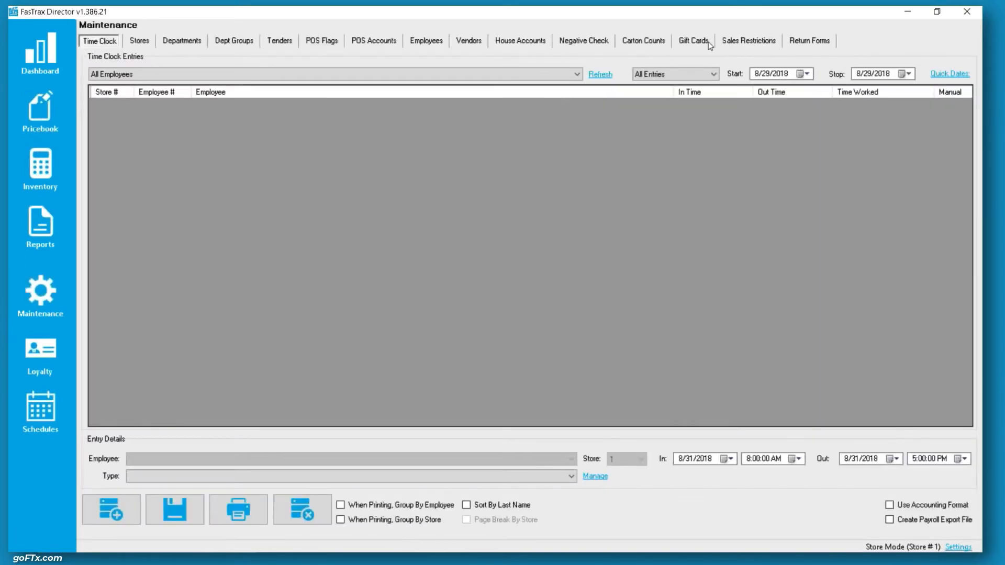
pyautogui.click(694, 41)
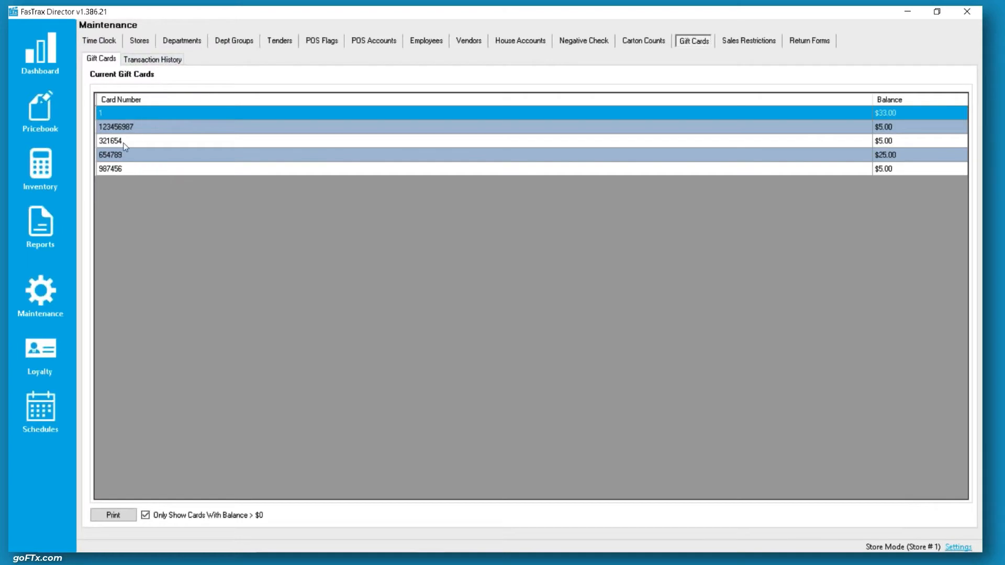
pyautogui.click(156, 59)
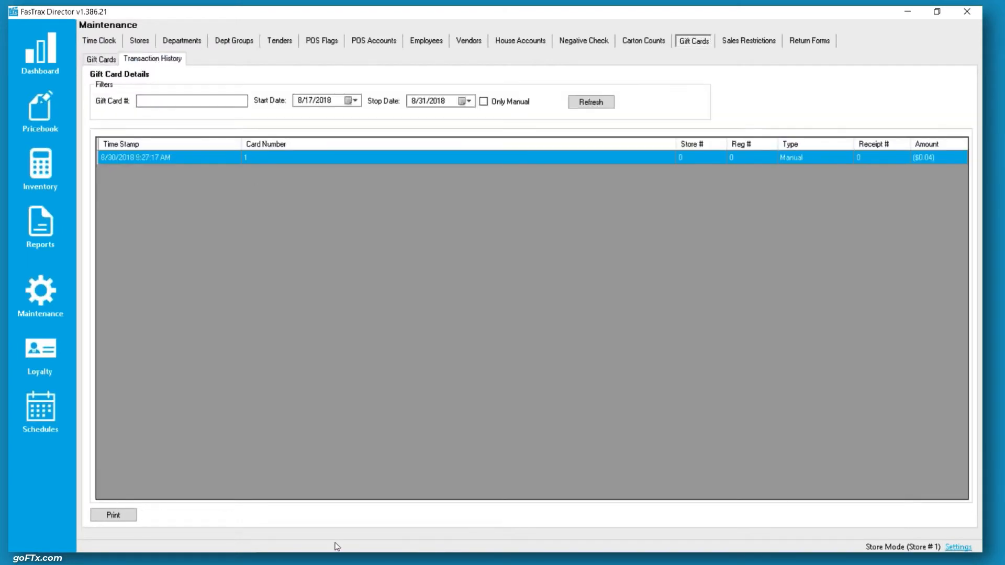
# Step: Switch back to the FasTrax Support session and examine its gift card transaction history options and current gift card balances
pyautogui.moveTo(428, 549)
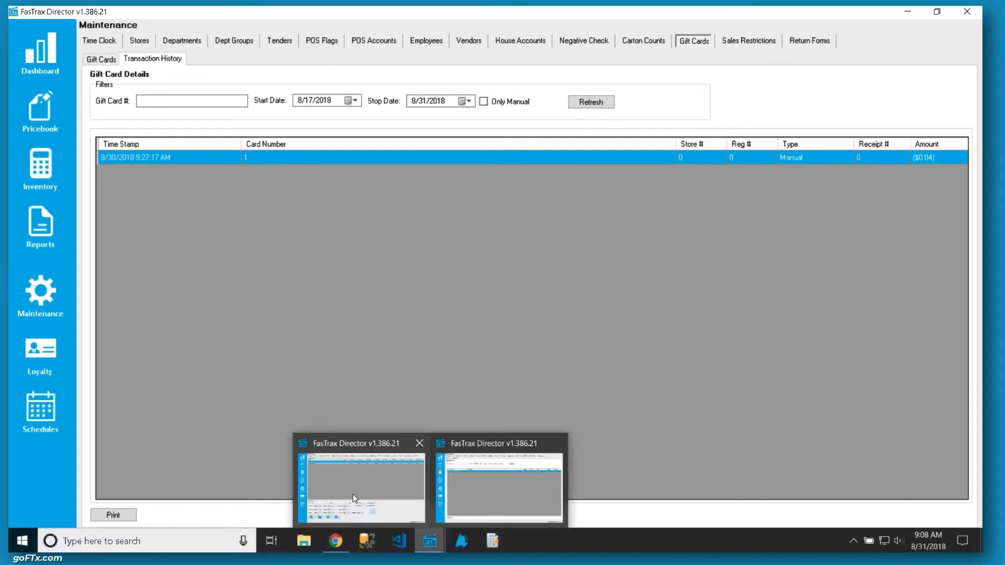
pyautogui.click(356, 499)
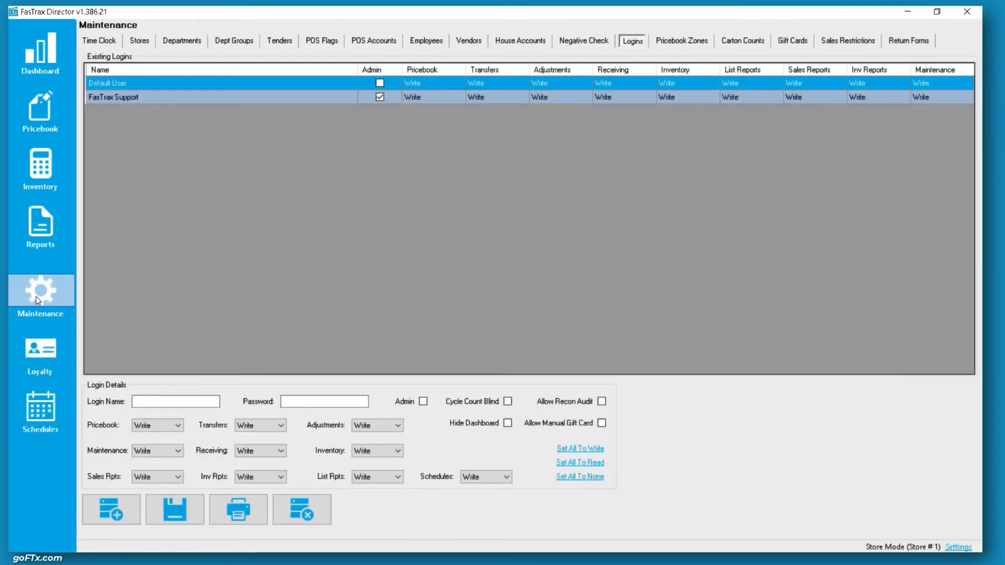
pyautogui.click(791, 41)
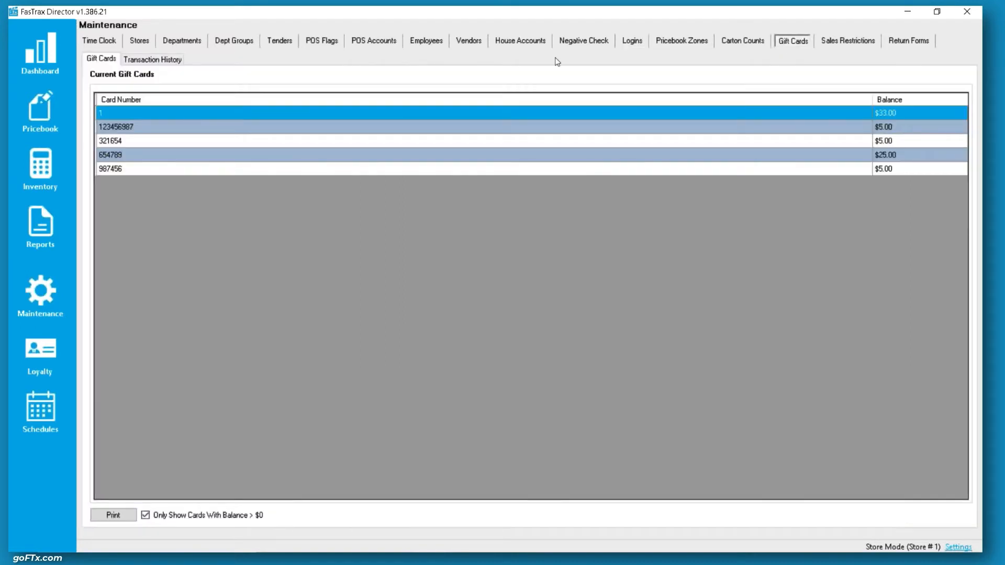
pyautogui.click(150, 60)
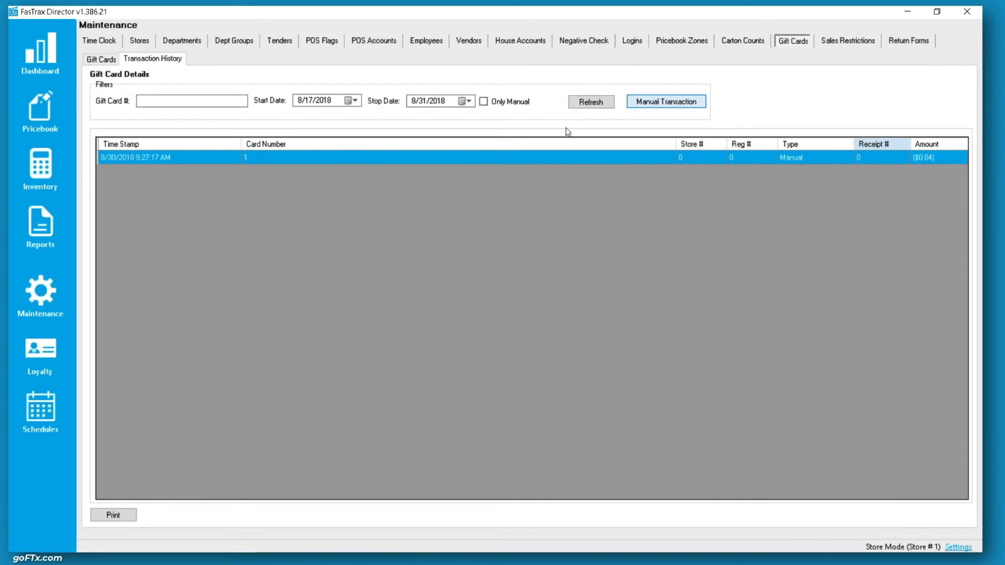
pyautogui.click(101, 62)
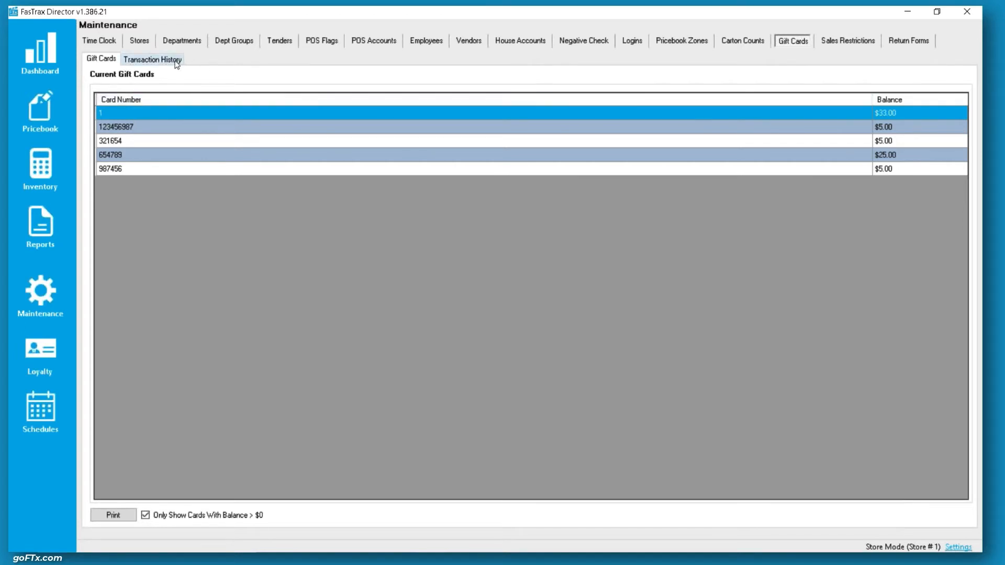
# Step: Record a manual gift card transaction of -1.00, entering the gift card number, then save it and close the entry dialog
pyautogui.click(153, 59)
pyautogui.click(665, 101)
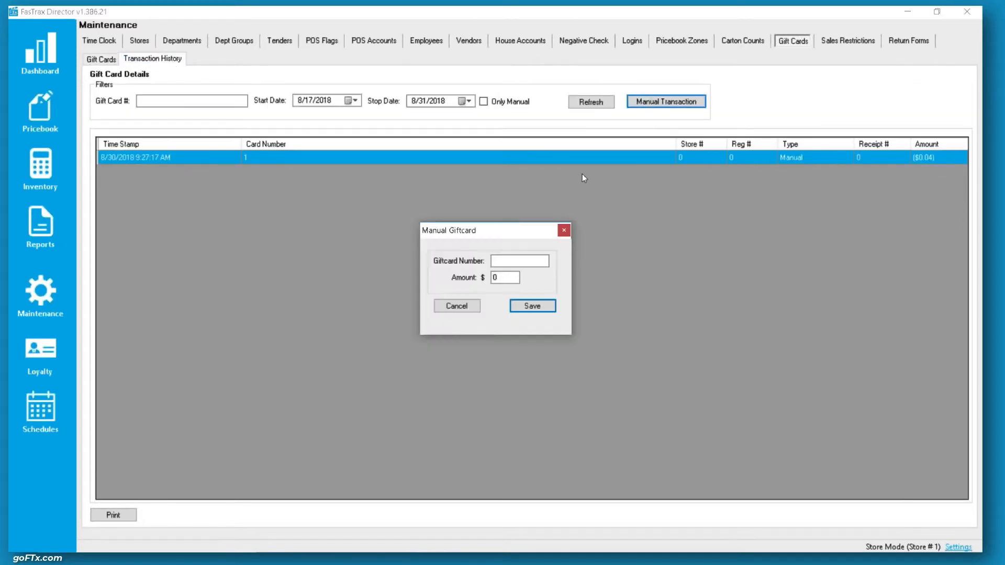
pyautogui.click(507, 257)
pyautogui.write('1')
pyautogui.click(505, 278)
pyautogui.write('-1.00')
pyautogui.click(533, 313)
pyautogui.click(451, 311)
# Step: Reload the current gift cards list and check the balance of the manually adjusted card
pyautogui.click(102, 59)
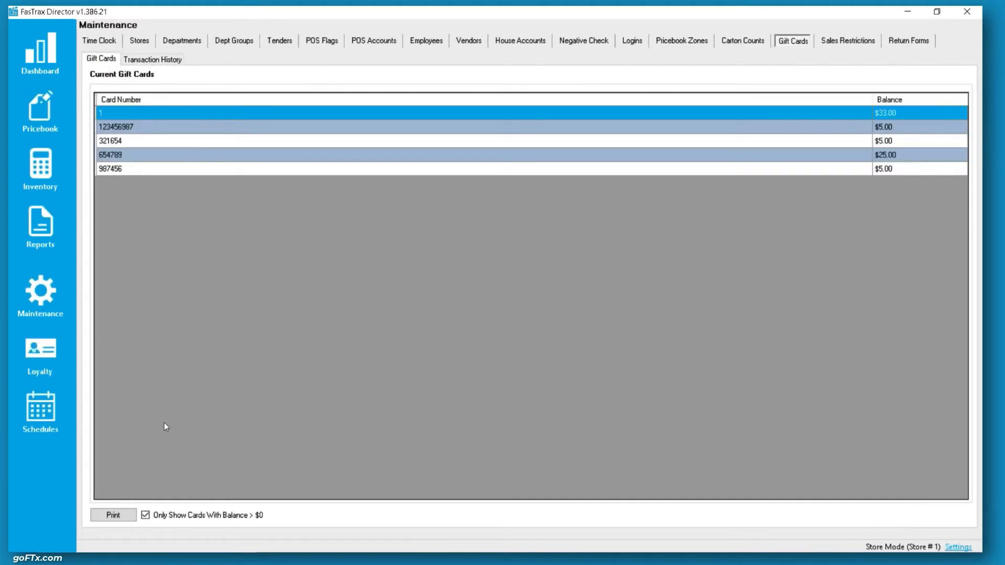
pyautogui.click(42, 283)
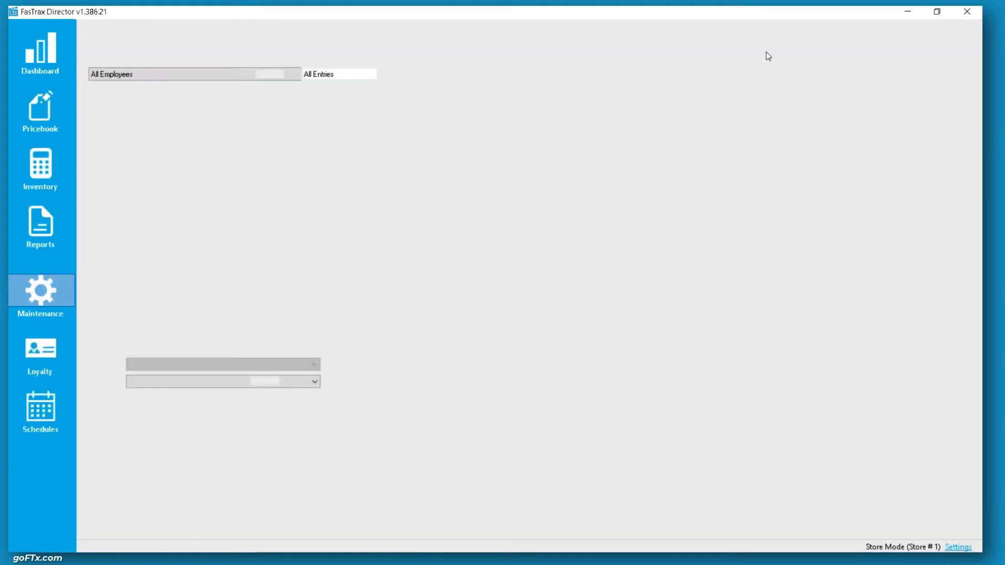
pyautogui.click(797, 42)
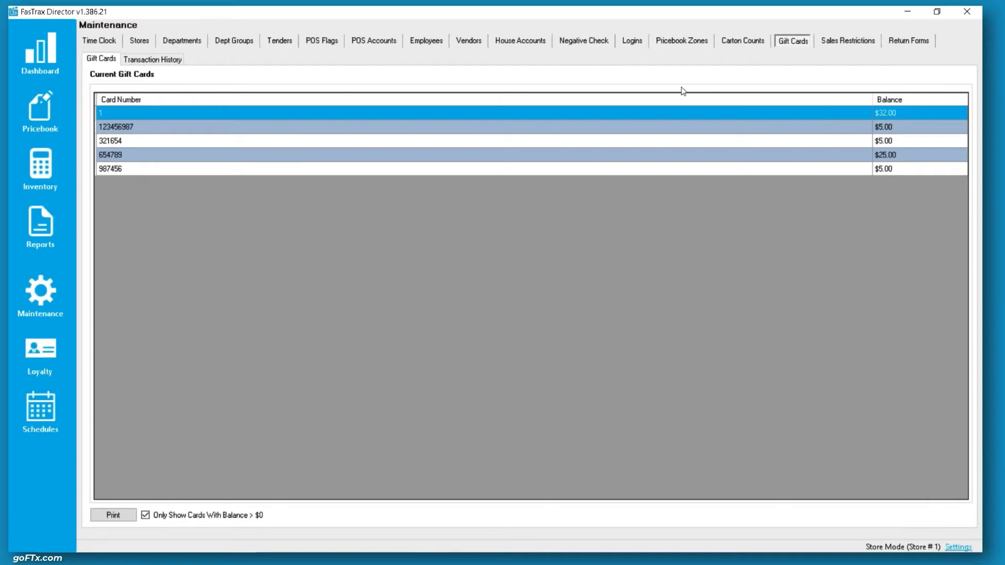
# Step: Go back to the existing logins and select FasTrax Support to show its login details
pyautogui.click(632, 41)
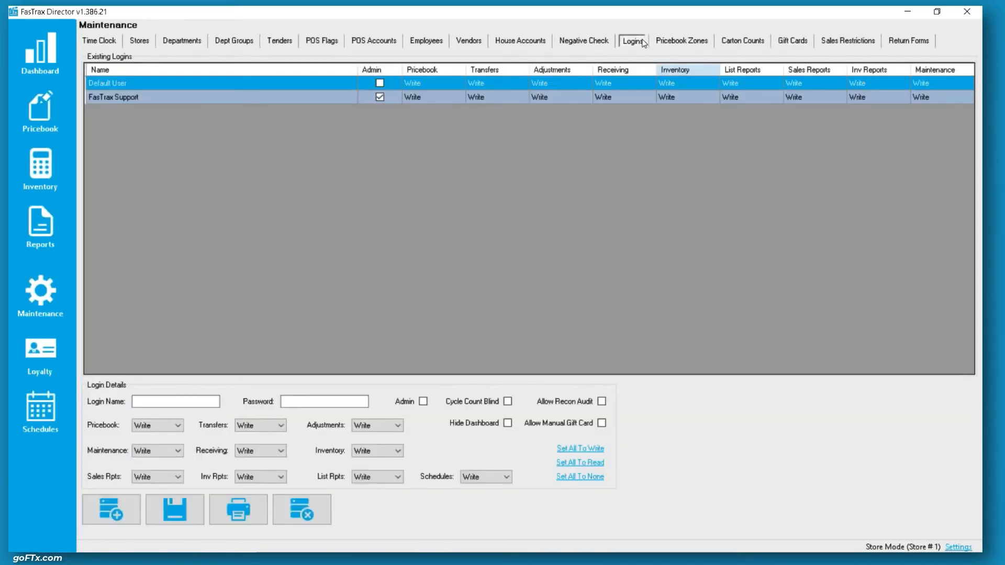
pyautogui.click(159, 97)
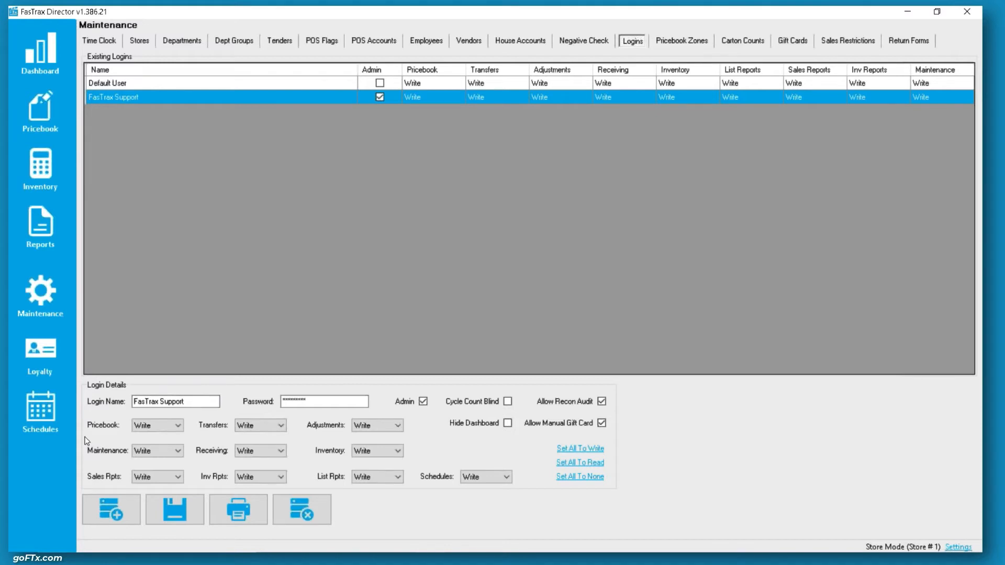
# Step: Demonstrate the Pricebook permission choices for FasTrax Support by setting it to Read, None and back to Write
pyautogui.click(156, 429)
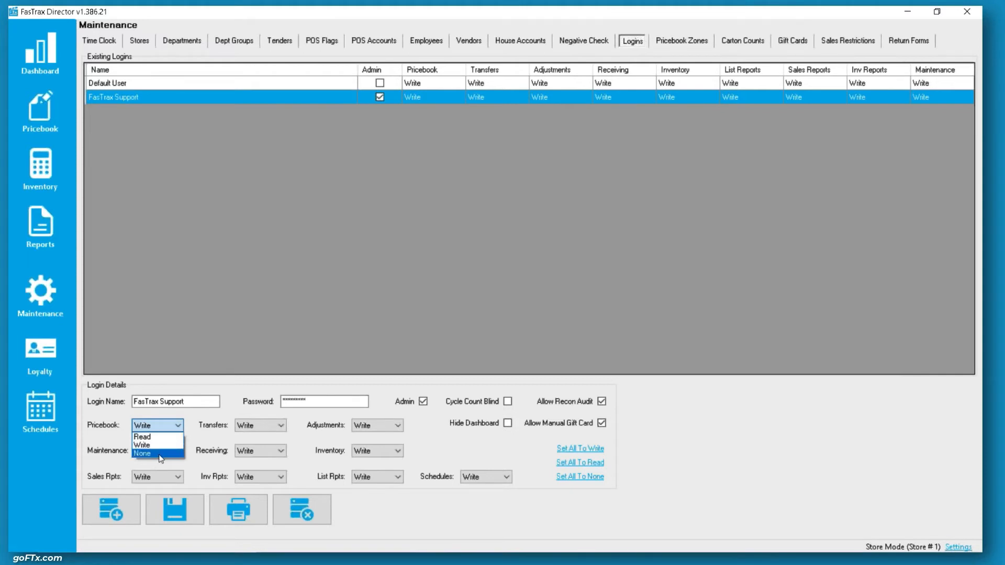
pyautogui.click(165, 427)
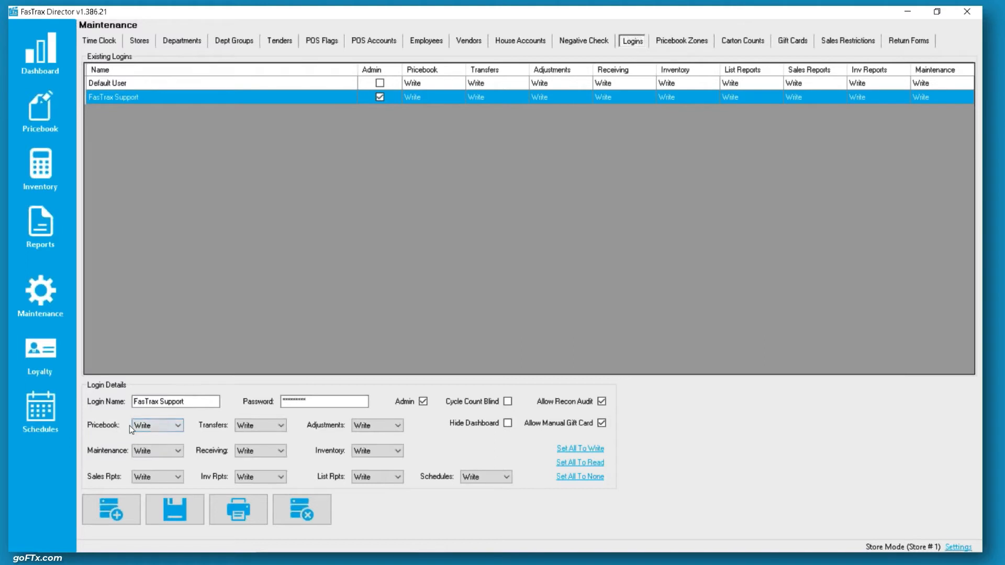
pyautogui.click(159, 431)
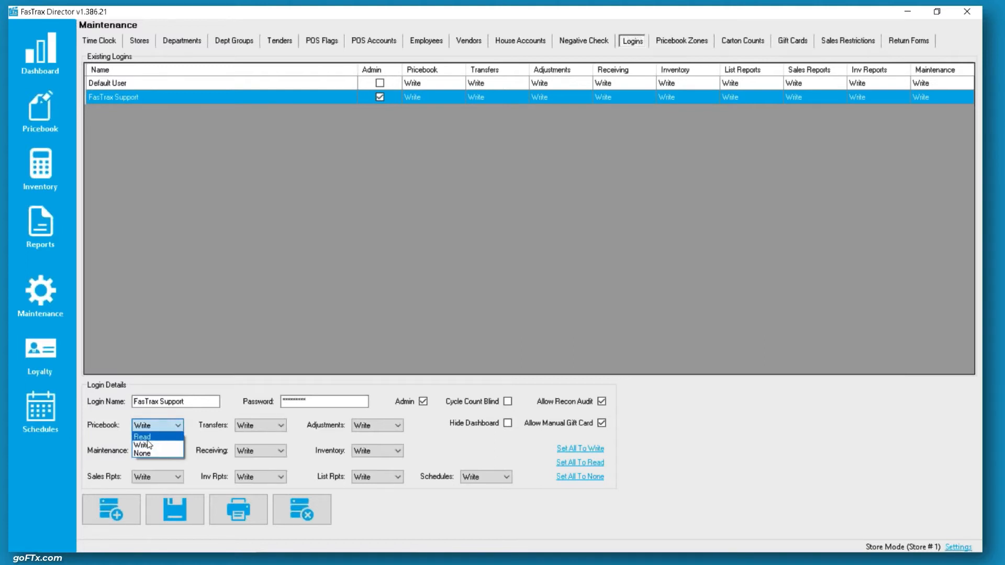
pyautogui.click(149, 439)
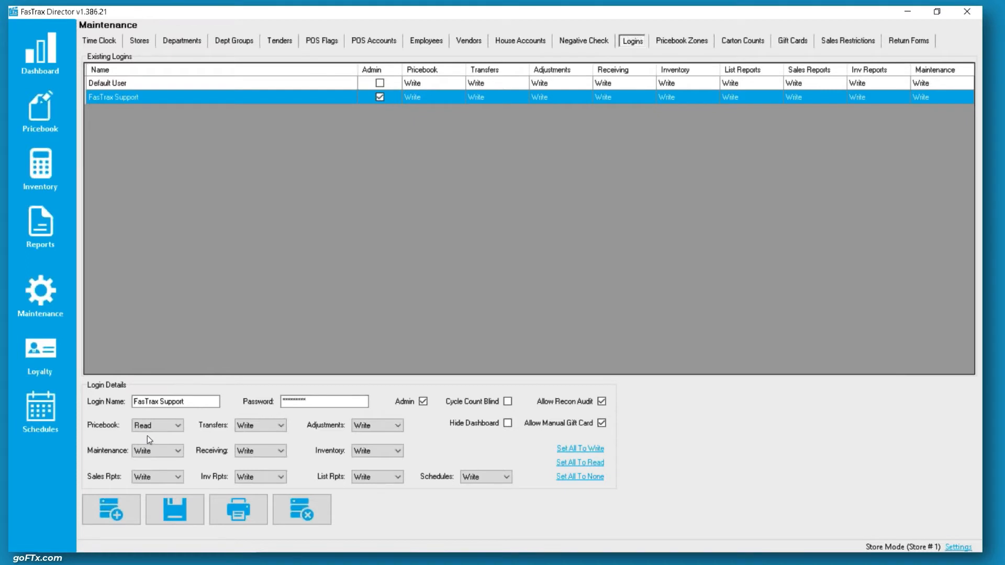
pyautogui.click(151, 426)
pyautogui.click(153, 454)
pyautogui.click(155, 425)
pyautogui.click(141, 445)
# Step: Demonstrate the Transfers permission levels by setting it to Read, None and back to Write
pyautogui.click(253, 425)
pyautogui.click(247, 438)
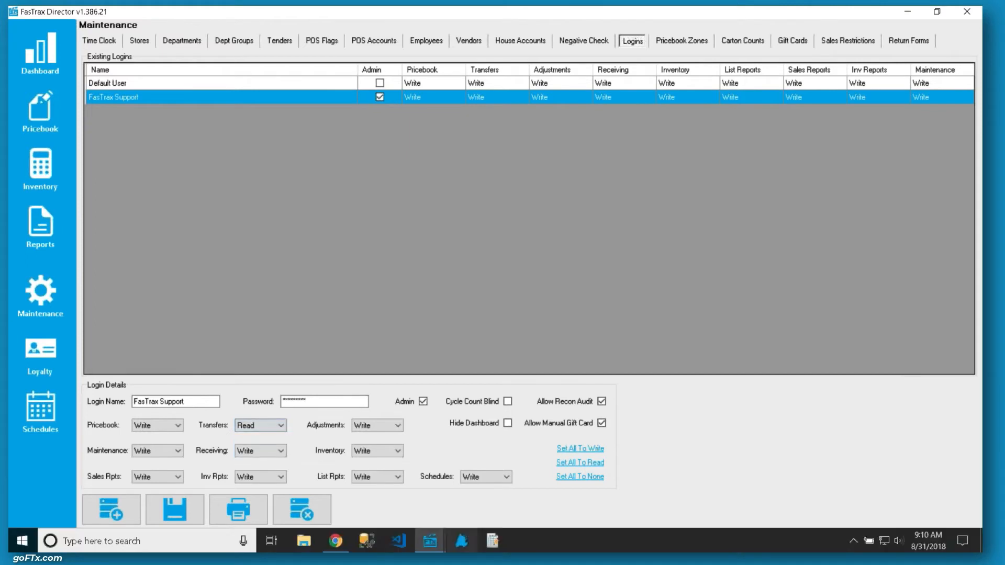
pyautogui.click(254, 425)
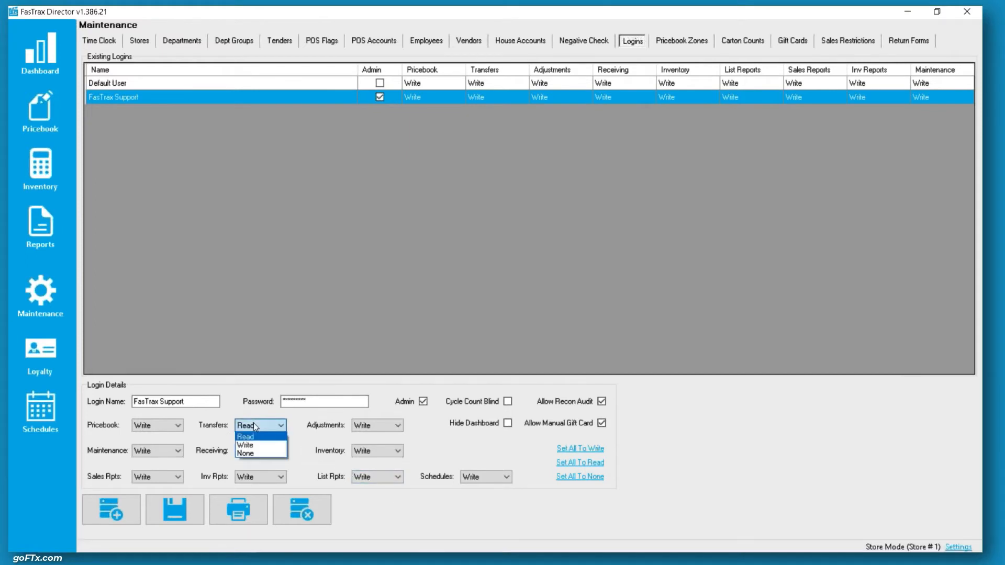
pyautogui.click(248, 455)
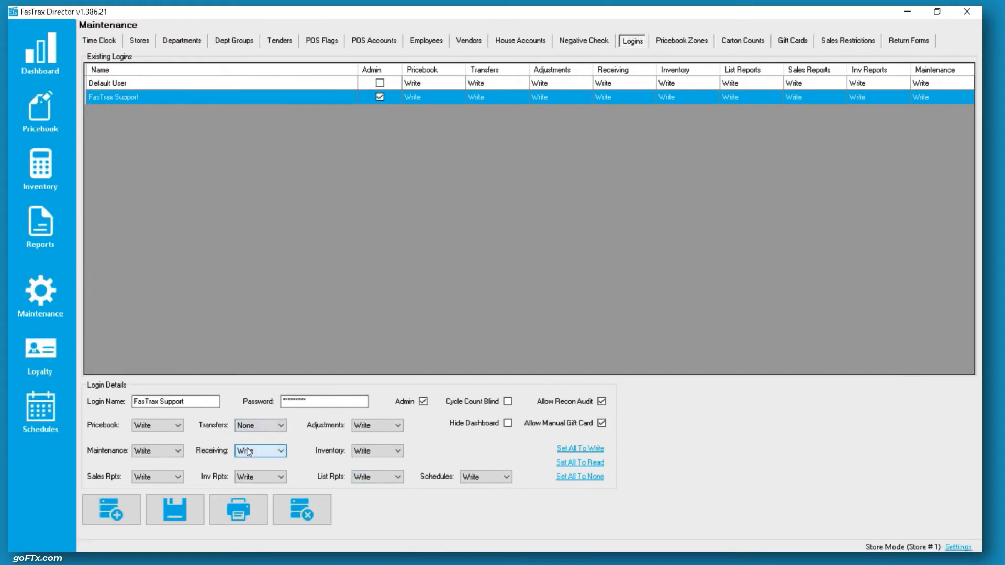
pyautogui.click(252, 427)
pyautogui.click(246, 445)
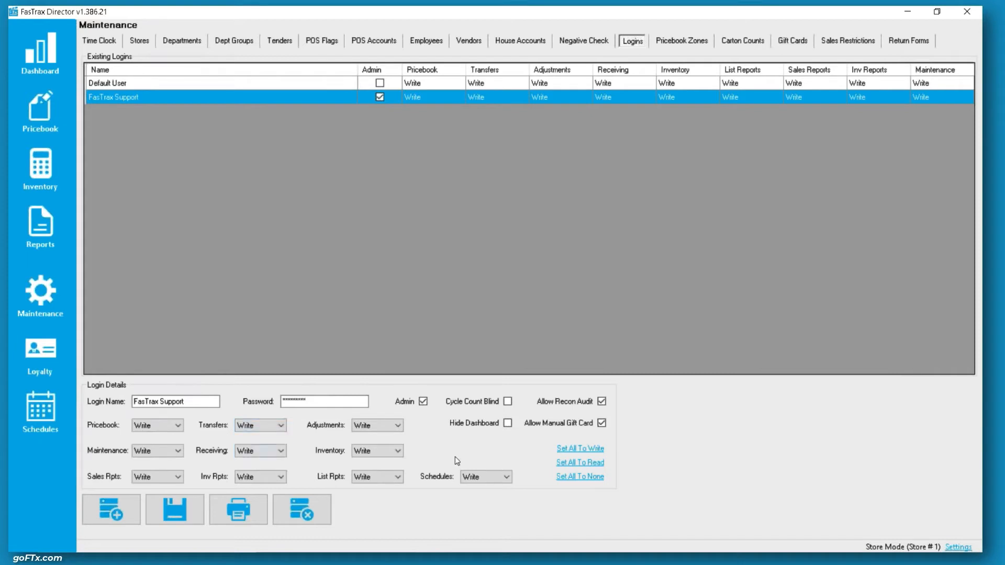
# Step: Set the Adjustments permission to Read, and change it to None
pyautogui.click(369, 429)
pyautogui.click(367, 436)
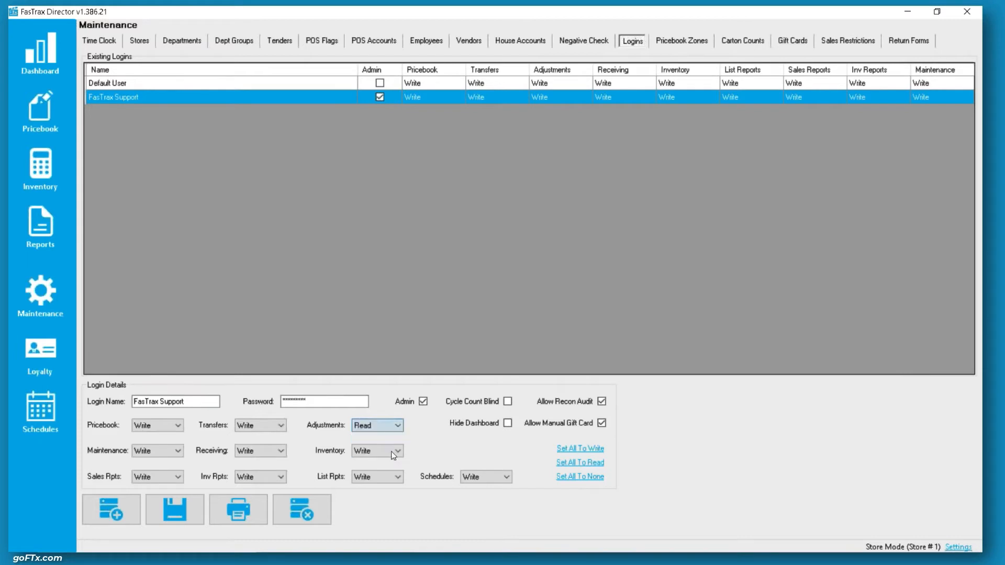
pyautogui.click(369, 426)
pyautogui.click(363, 453)
# Step: Set both the Maintenance and Receiving permissions of the FasTrax Support login to Read
pyautogui.click(164, 459)
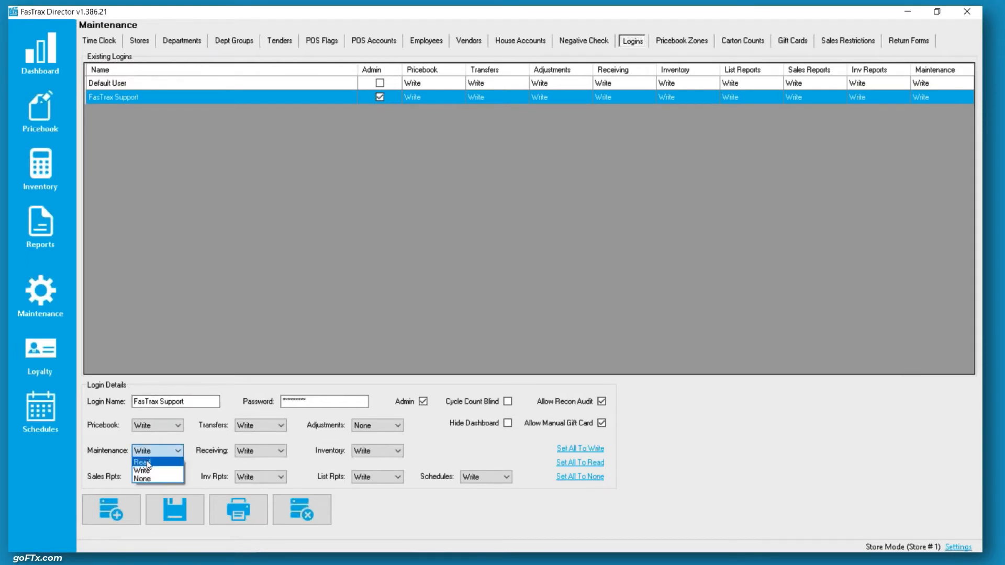
pyautogui.click(147, 462)
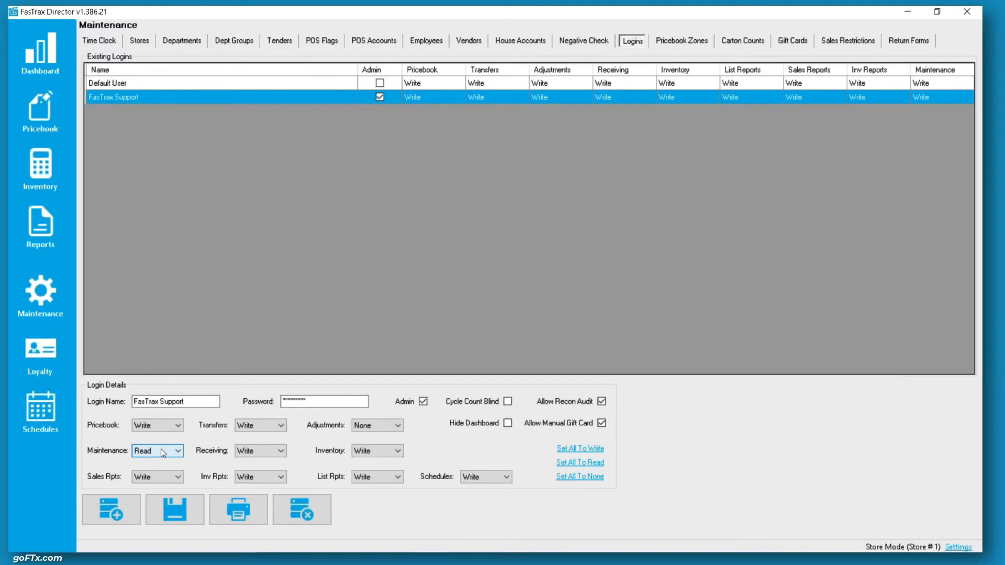
pyautogui.click(274, 450)
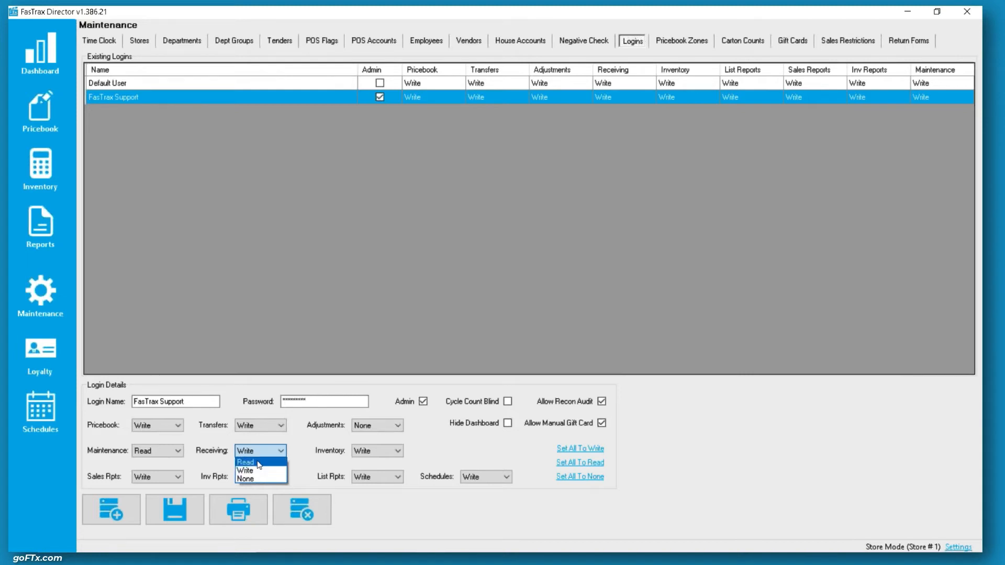
pyautogui.click(256, 462)
pyautogui.click(258, 453)
pyautogui.click(259, 449)
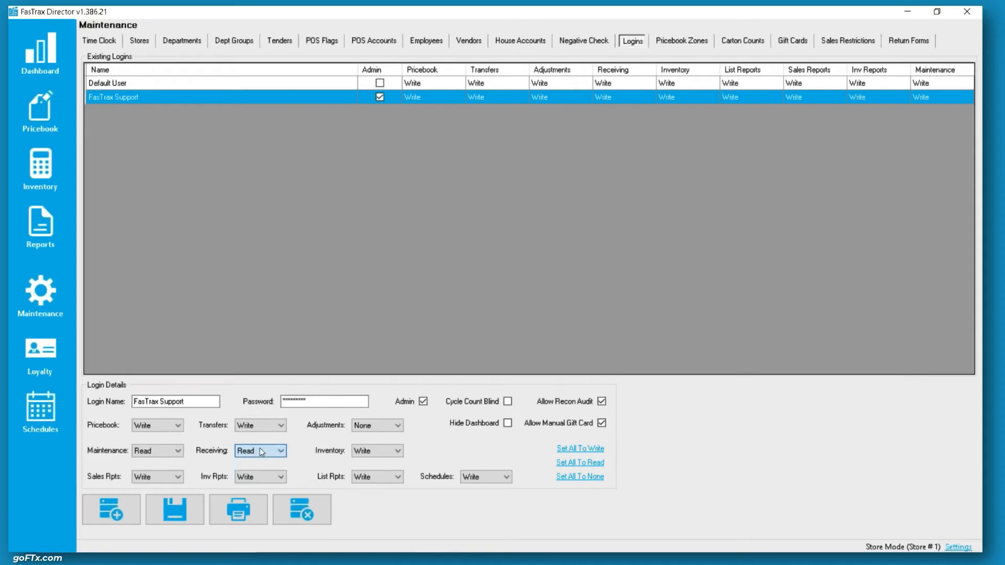
# Step: Set the Inventory permission to Read, return it to Write, and review its None option without choosing it
pyautogui.click(376, 451)
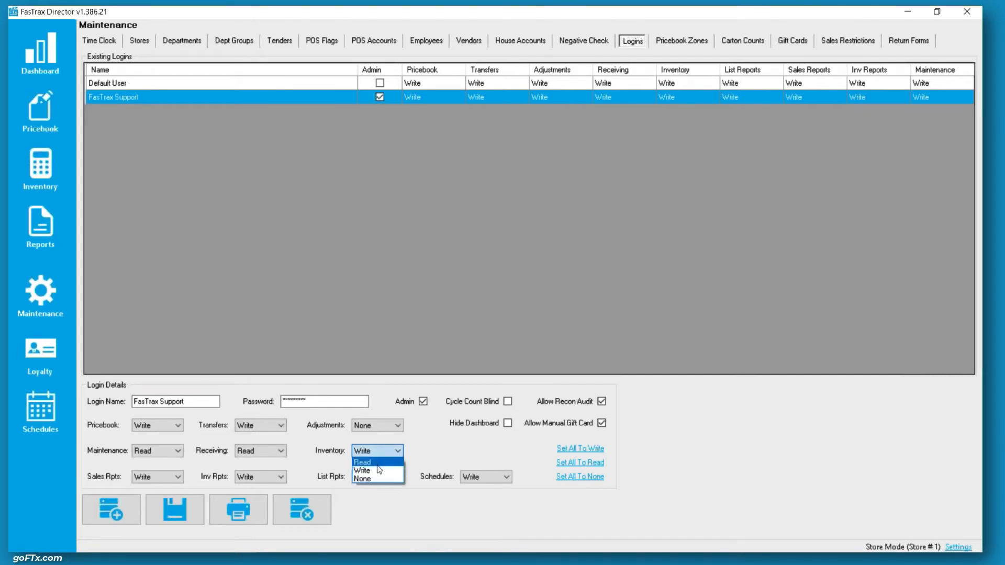
pyautogui.click(378, 462)
pyautogui.click(375, 451)
pyautogui.click(366, 471)
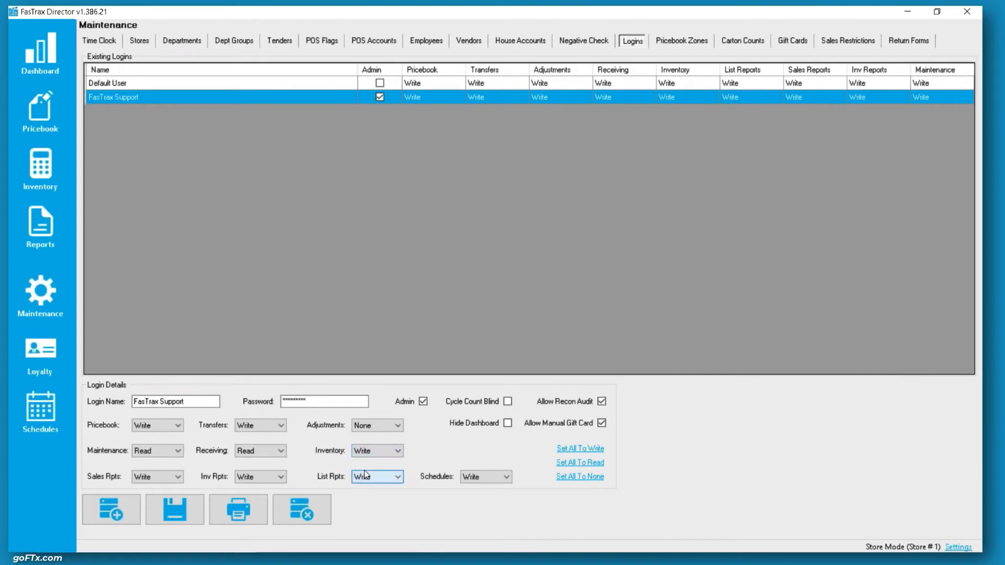
pyautogui.click(390, 452)
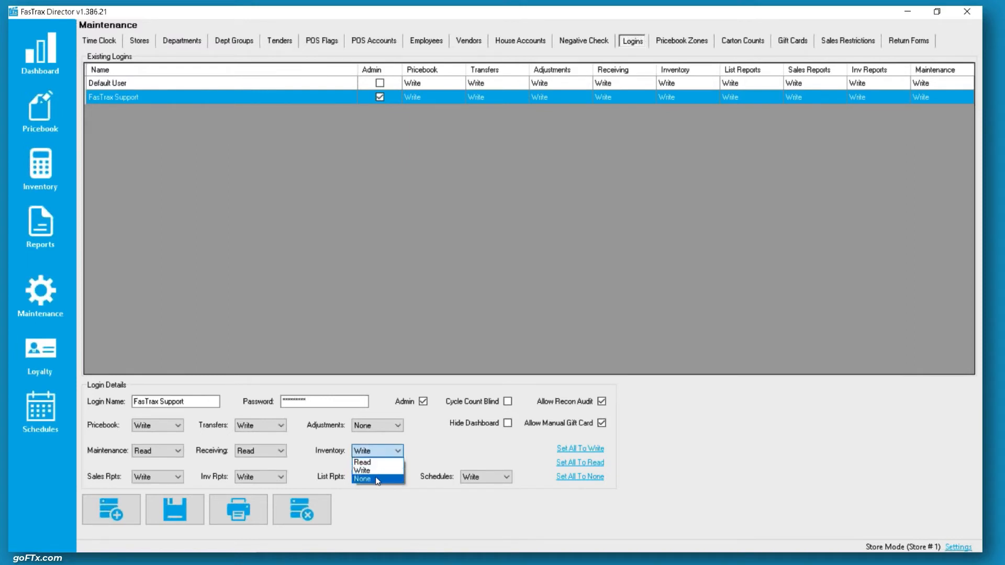
pyautogui.click(198, 469)
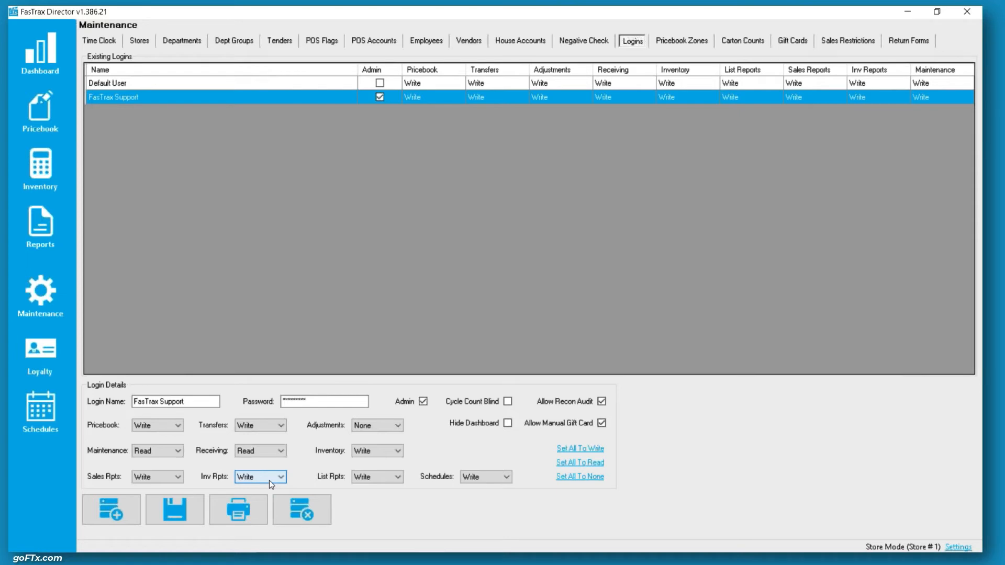
# Step: Set the Sales Rpts permission to None and review the Schedules permission choices without changing them
pyautogui.click(167, 479)
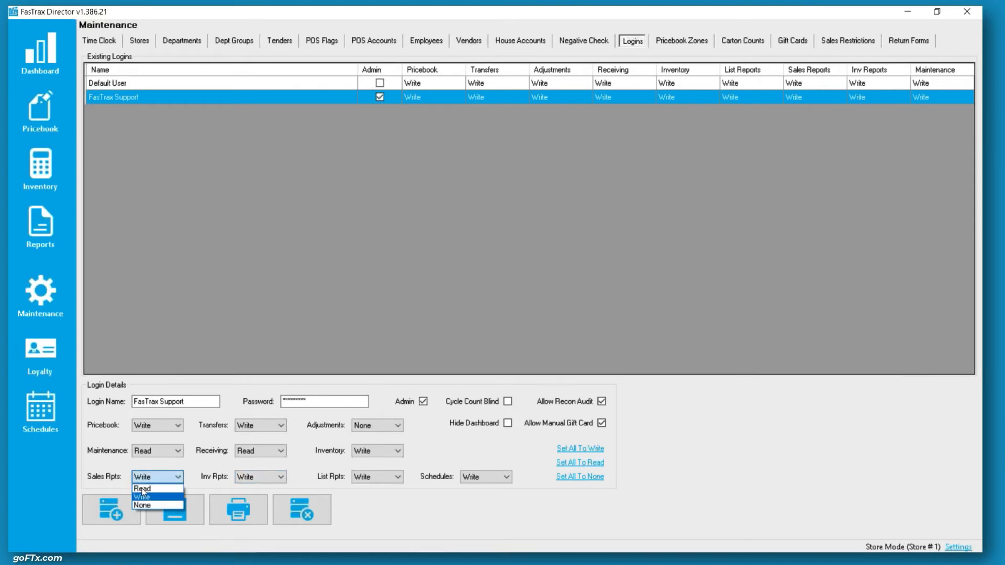
pyautogui.click(150, 504)
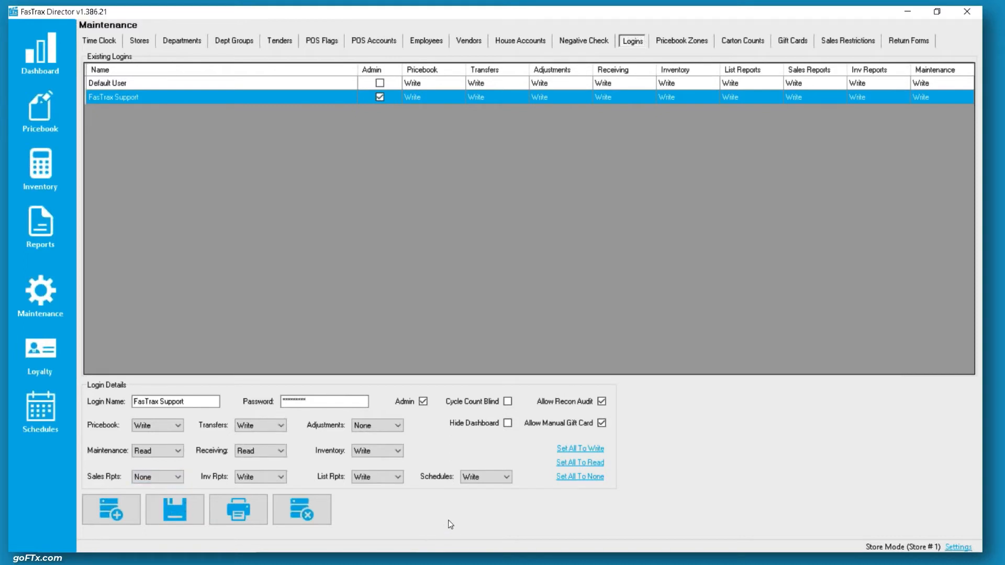
pyautogui.click(500, 478)
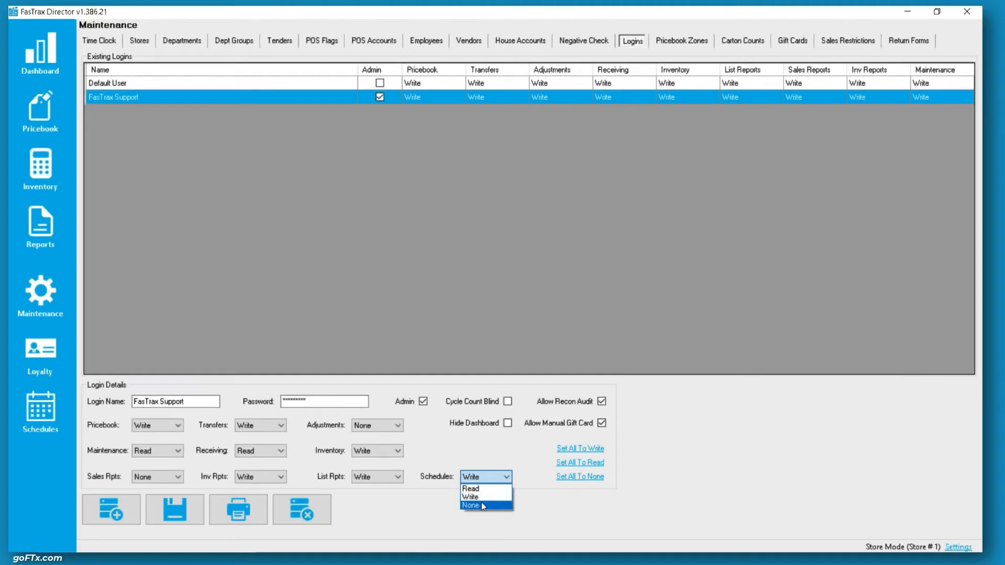
pyautogui.click(549, 506)
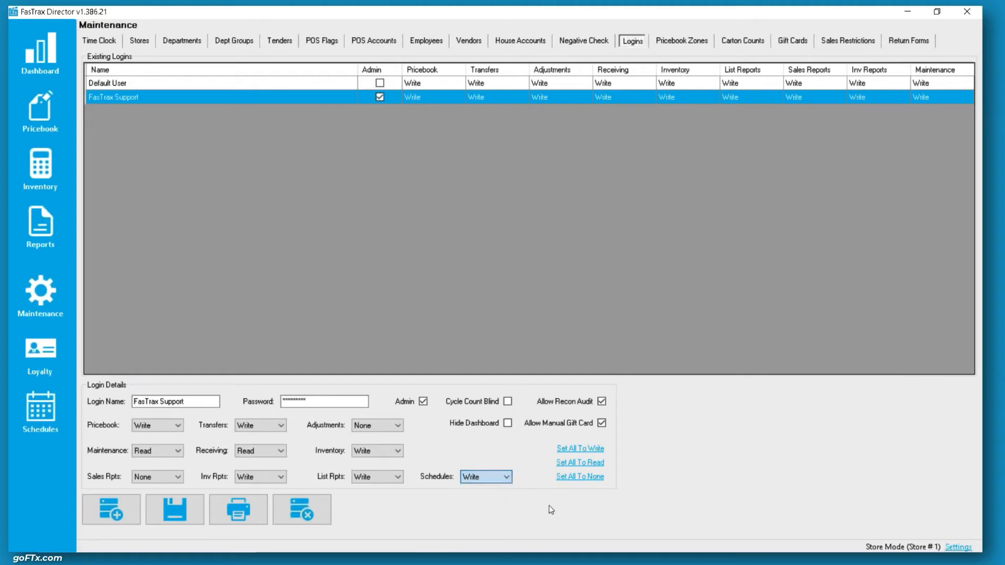
# Step: Set all permissions of the FasTrax Support login to Write at once, and switch them all to None
pyautogui.click(584, 450)
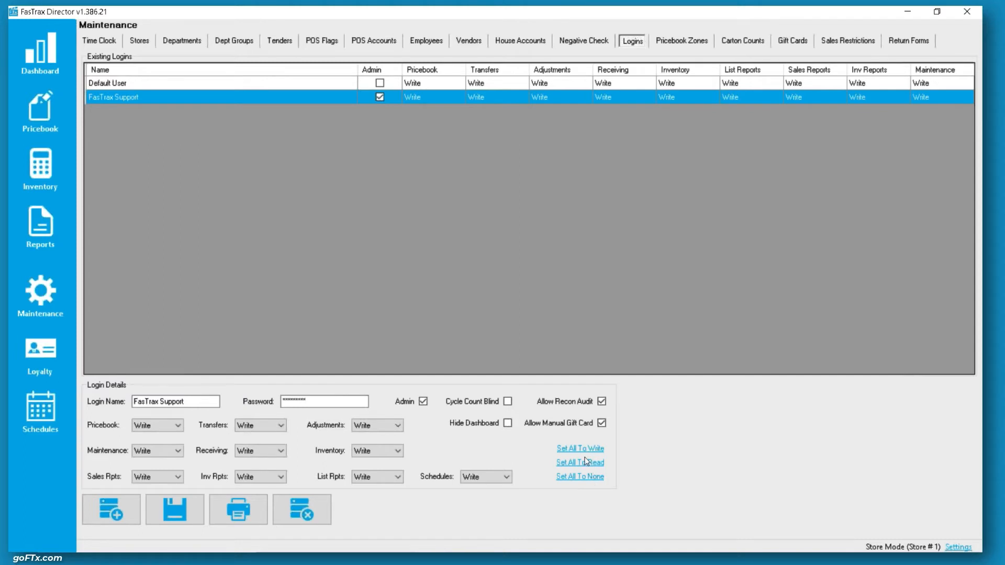
pyautogui.click(581, 478)
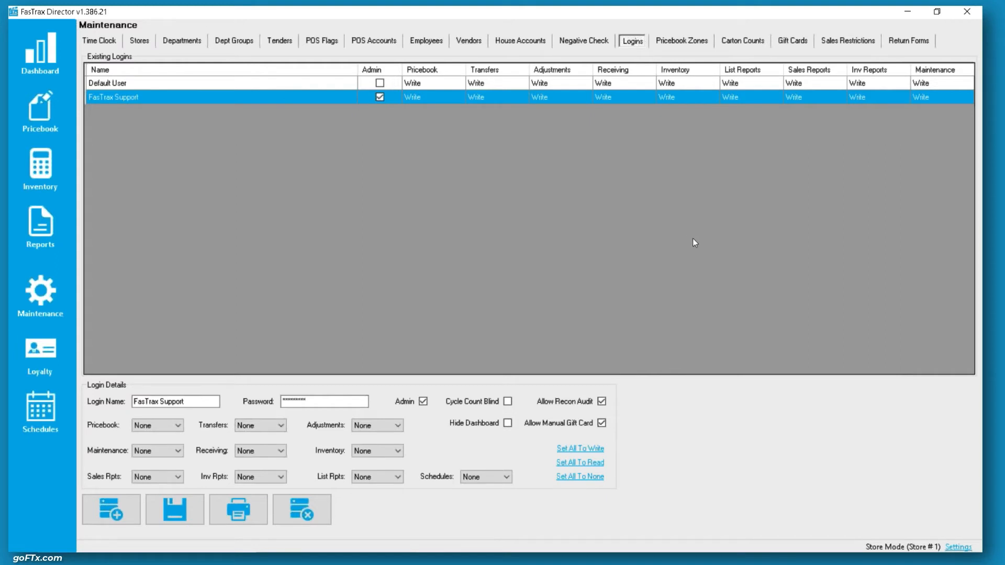
# Step: Open the existing employees and compare the Manager and Cashier records, including their Active, Blind Cycle Count and Recon Admin options
pyautogui.click(428, 41)
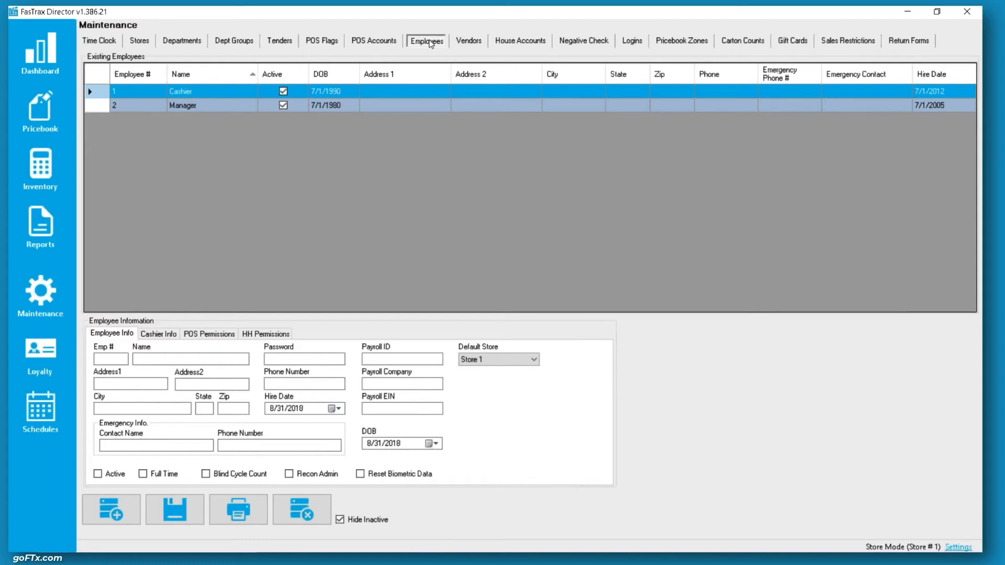
pyautogui.click(215, 107)
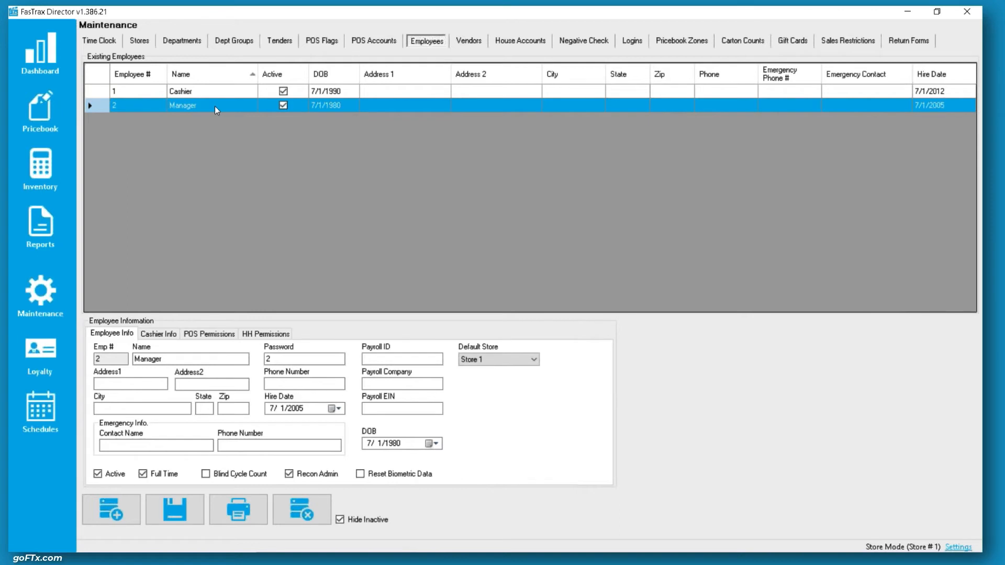
pyautogui.click(114, 475)
pyautogui.click(155, 96)
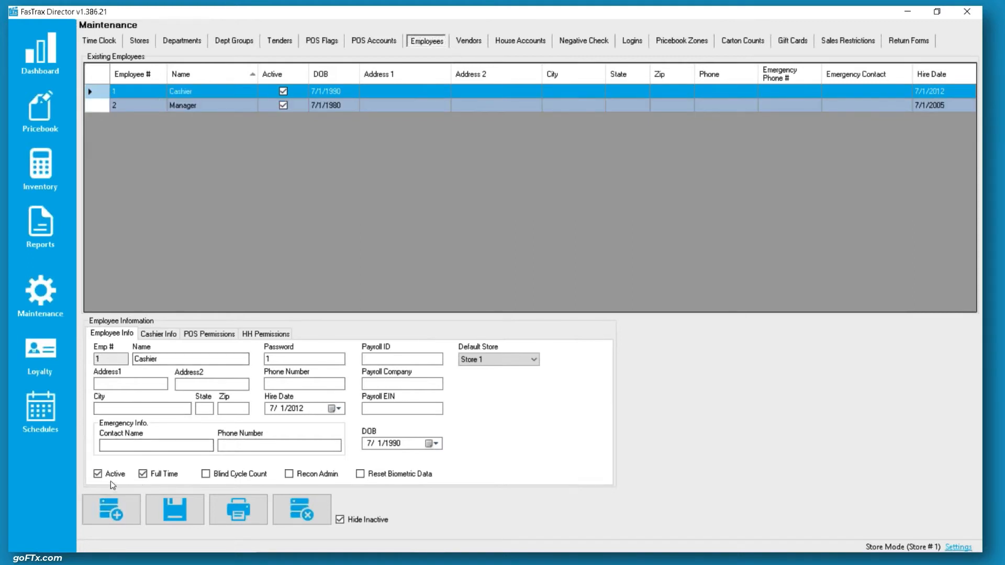
pyautogui.click(198, 501)
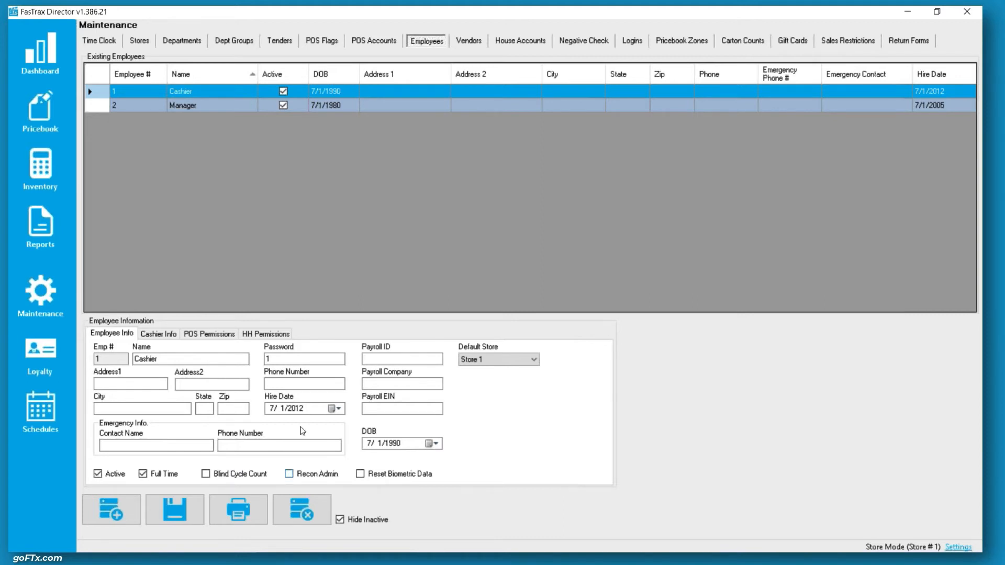
pyautogui.click(186, 103)
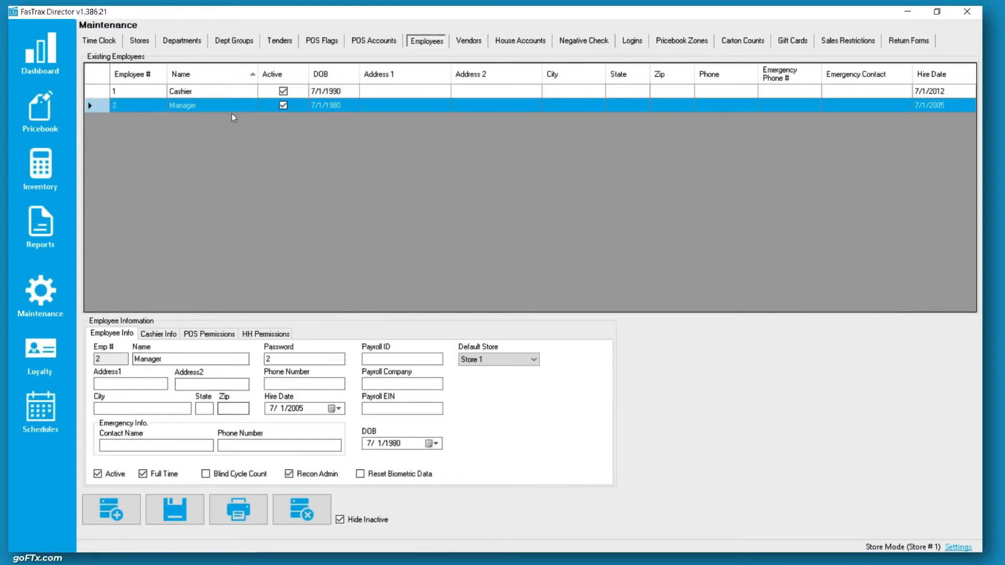
pyautogui.click(214, 92)
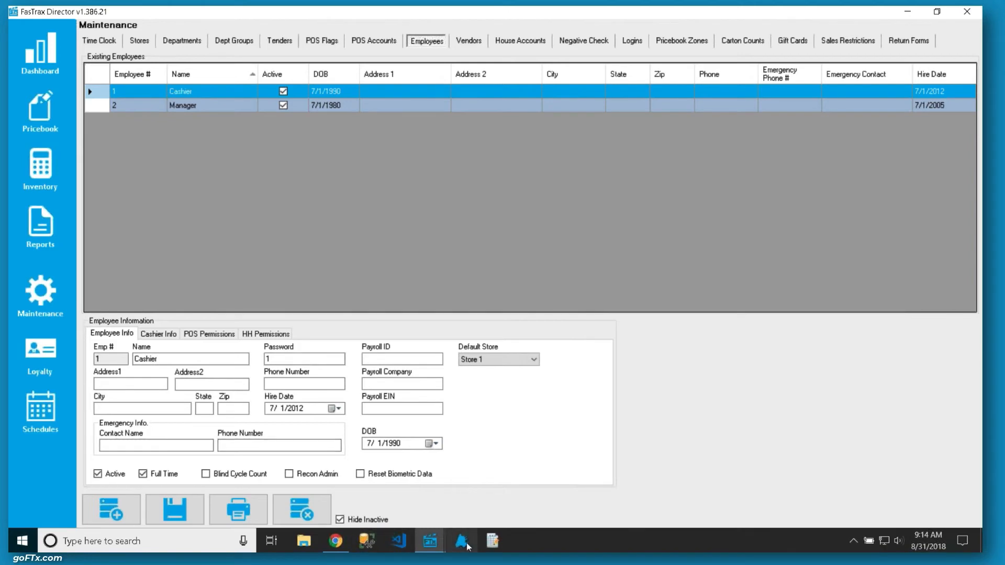
# Step: Switch to the point of sale, dismiss the key lock notice and log in as Cashier by keypad, entering the login ID and password
pyautogui.click(463, 542)
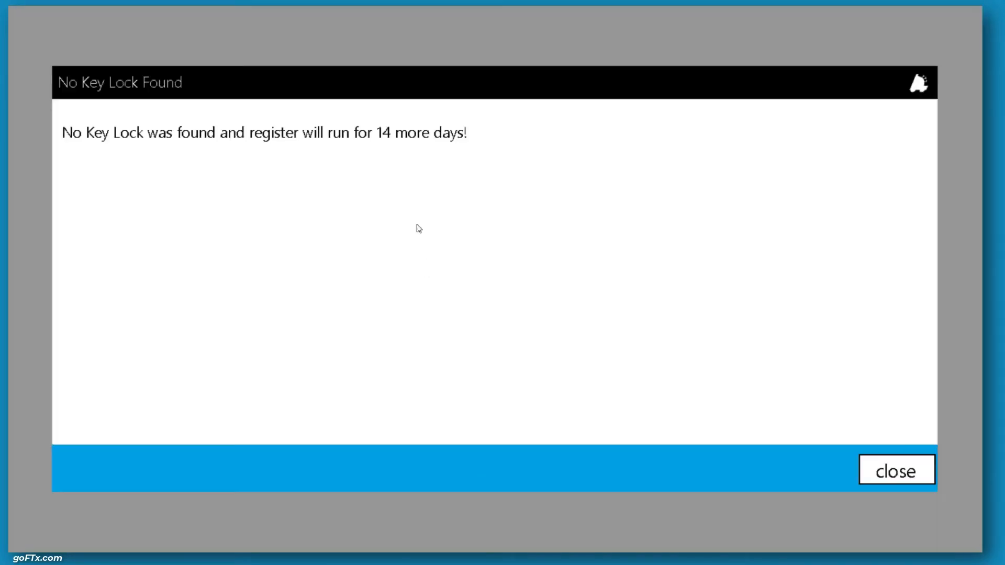
pyautogui.click(913, 482)
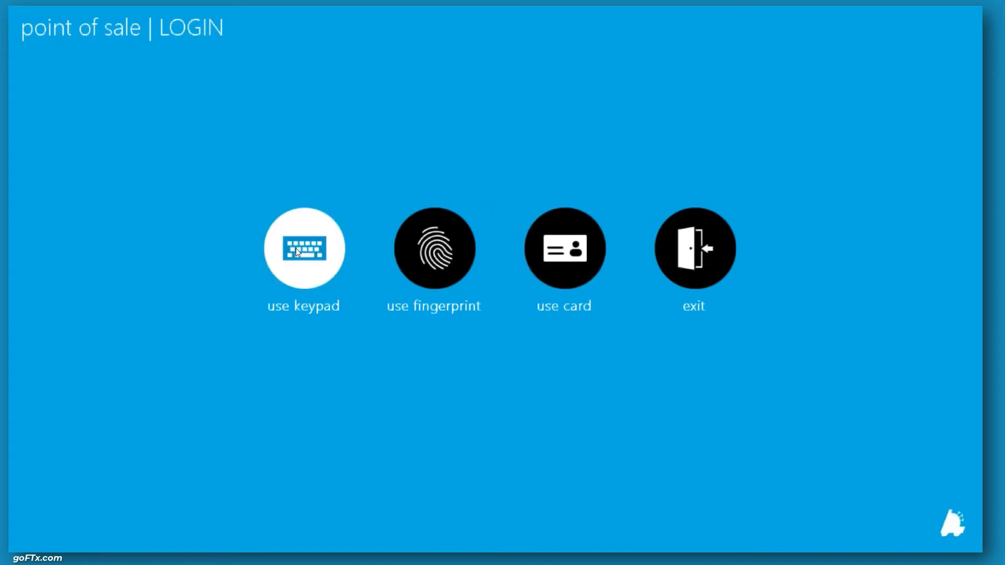
pyautogui.click(296, 248)
pyautogui.write('a')
pyautogui.press('Tab')
pyautogui.write('a')
pyautogui.press('Return')
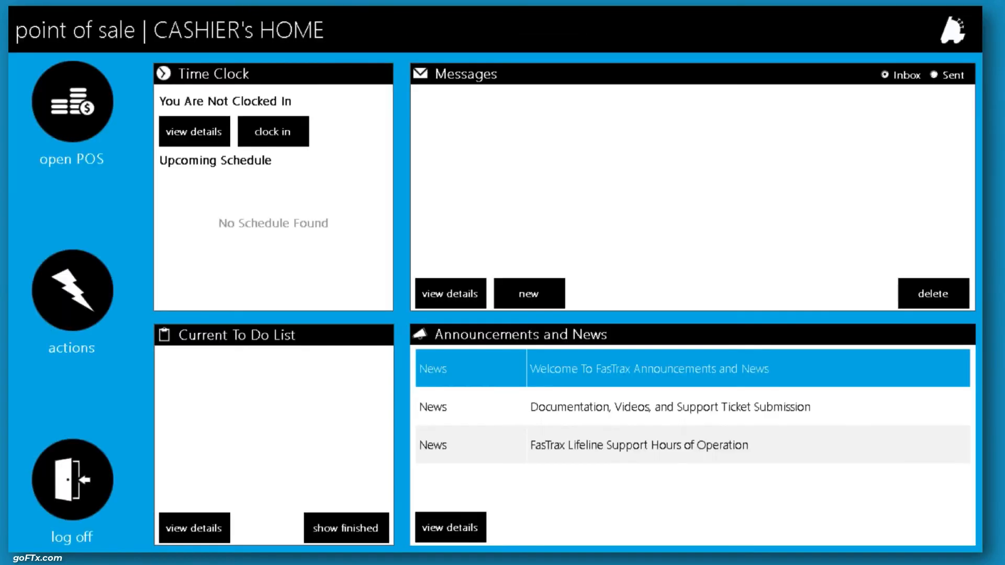
# Step: Open shift reconciliation from the point of sale actions and include the already reconciled shifts in the list
pyautogui.click(94, 293)
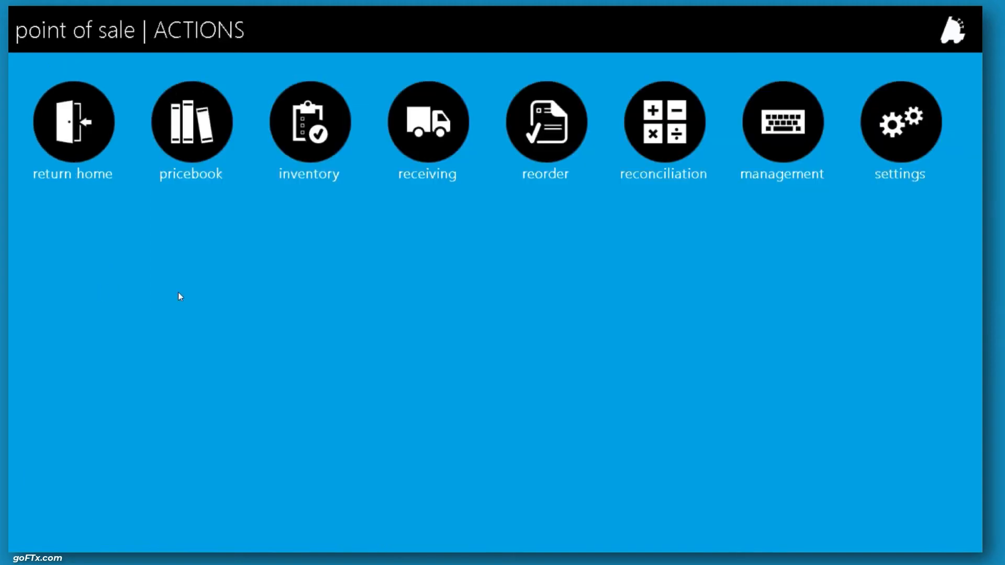
pyautogui.click(667, 151)
pyautogui.click(529, 163)
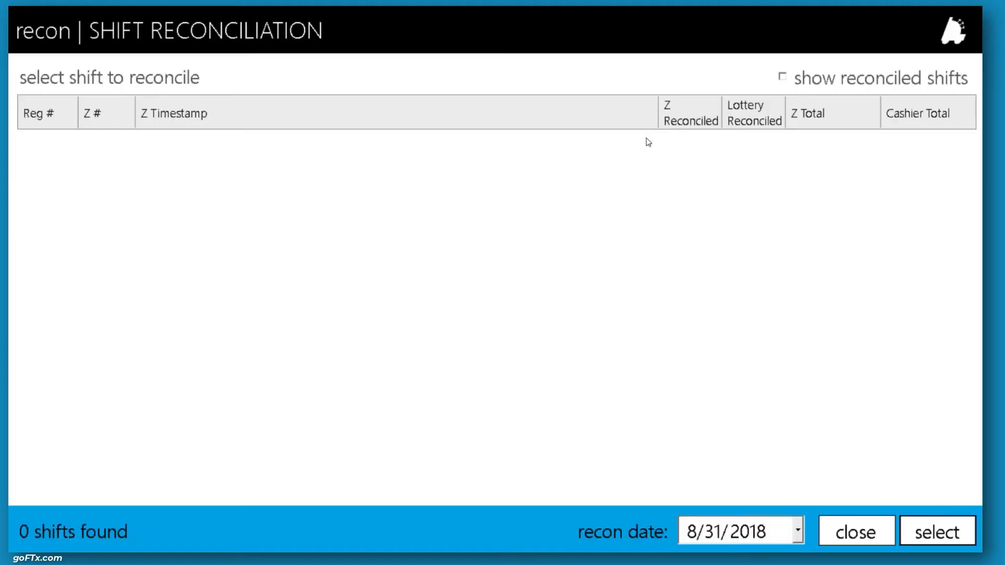
pyautogui.click(805, 84)
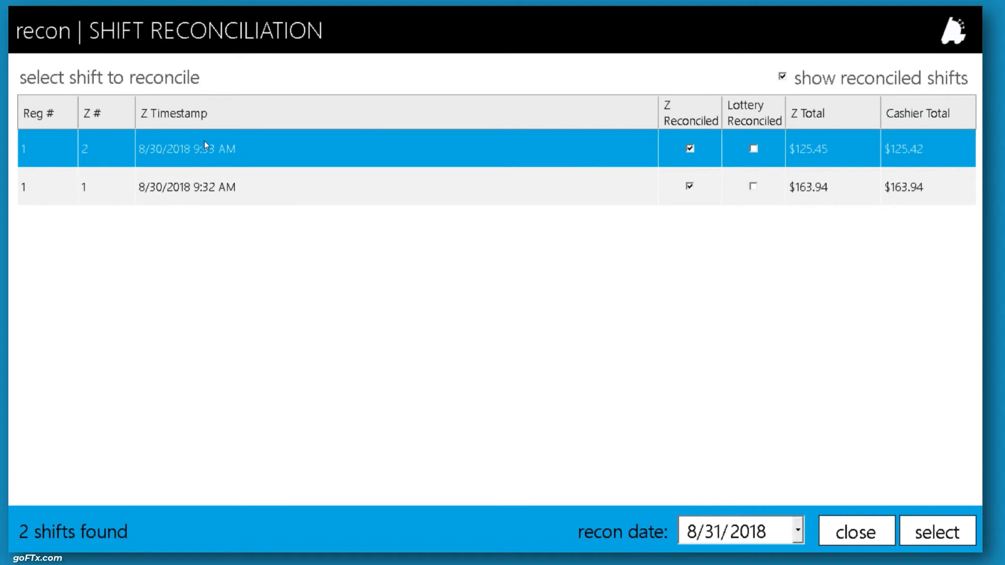
# Step: Review the shift entry for register 1, Z 2, leave shift reconciliation without changes and log the cashier off
pyautogui.click(942, 534)
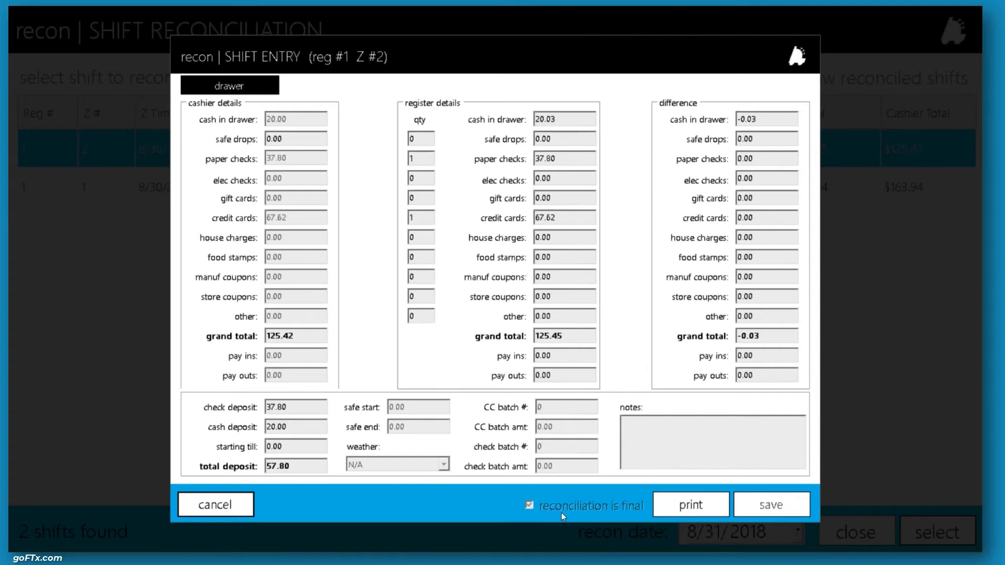
pyautogui.click(215, 506)
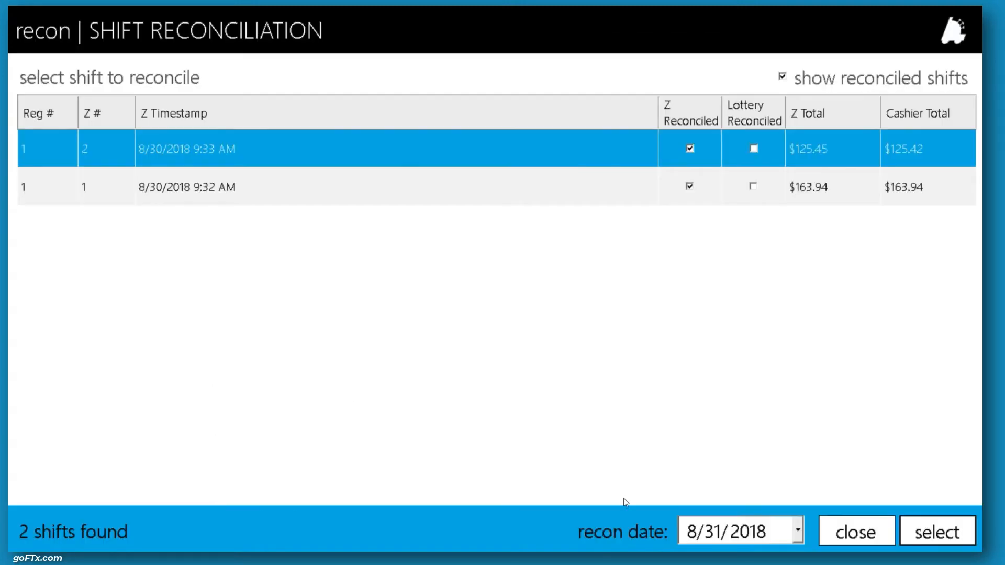
pyautogui.click(830, 530)
pyautogui.click(74, 116)
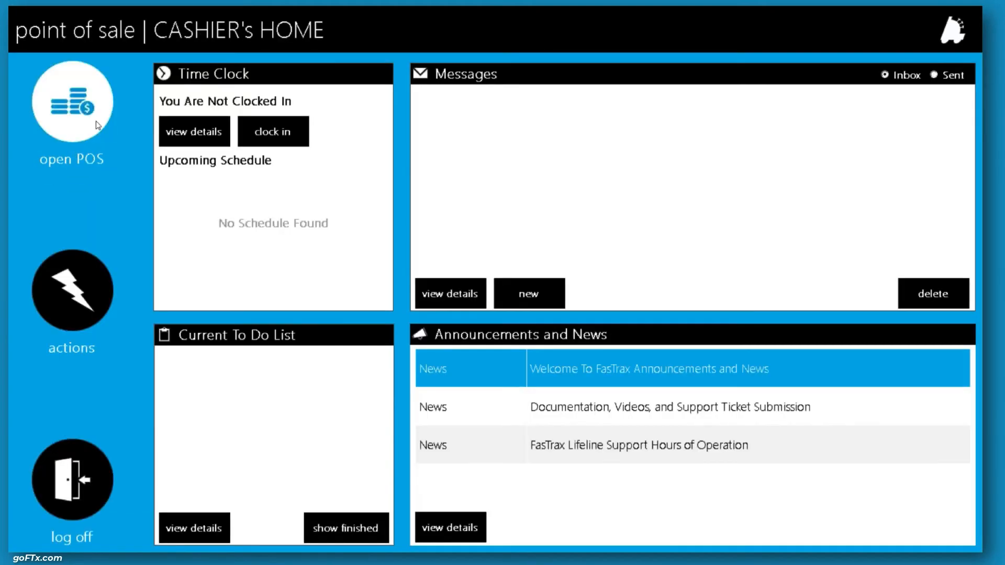
pyautogui.click(92, 450)
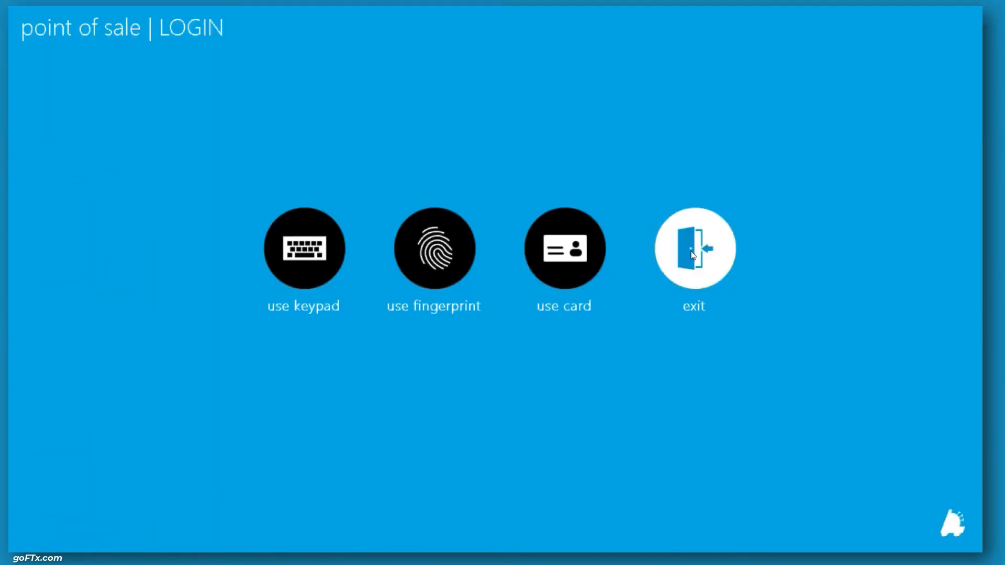
# Step: Switch to FasTrax Director and check the Recon Admin option on the Manager's employee record
pyautogui.hotkey('alt', 'Tab')
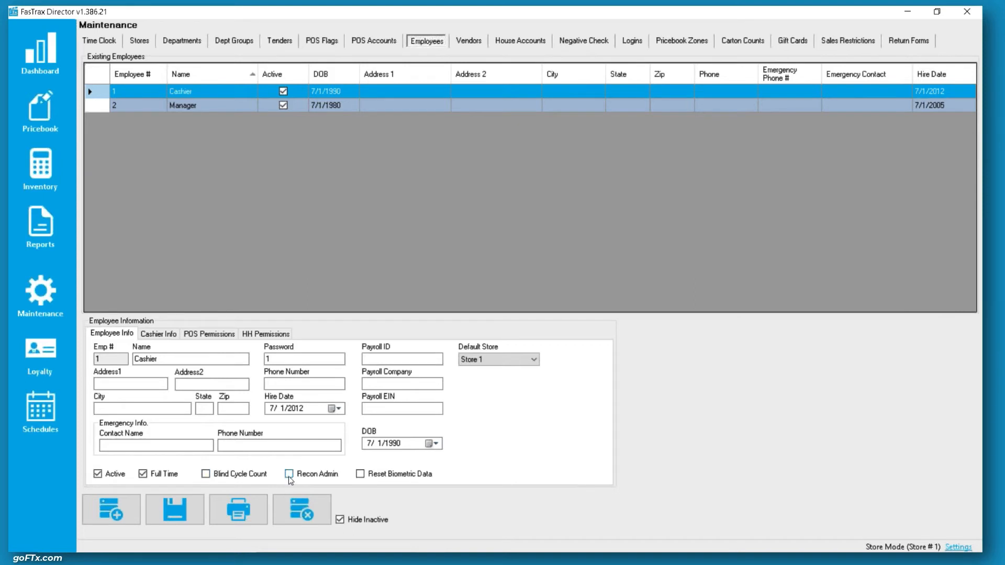
pyautogui.click(162, 108)
pyautogui.click(289, 474)
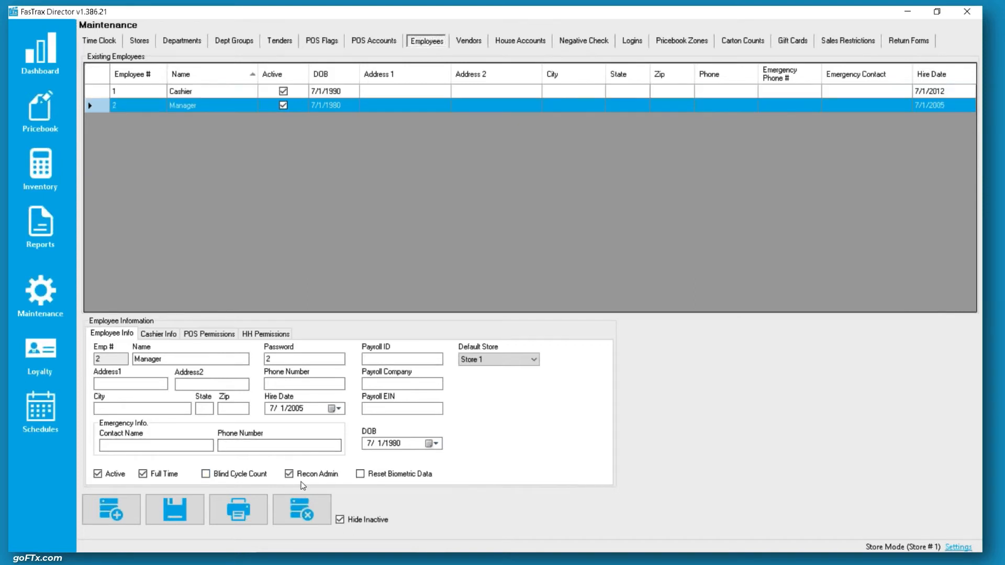
# Step: Switch to the point of sale and log in as Manager by keypad, entering the employee ID and password
pyautogui.hotkey('alt', 'Tab')
pyautogui.click(319, 239)
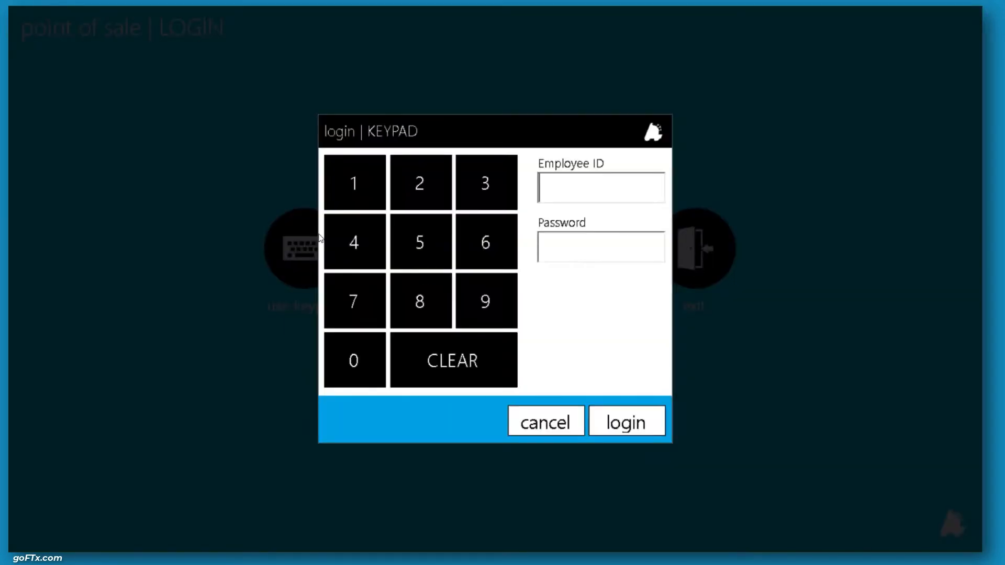
pyautogui.write('1')
pyautogui.press('Tab')
pyautogui.write('1')
pyautogui.press('Return')
# Step: Open shift reconciliation, include the reconciled shifts and open the shift entry for register 1, Z 2
pyautogui.click(108, 279)
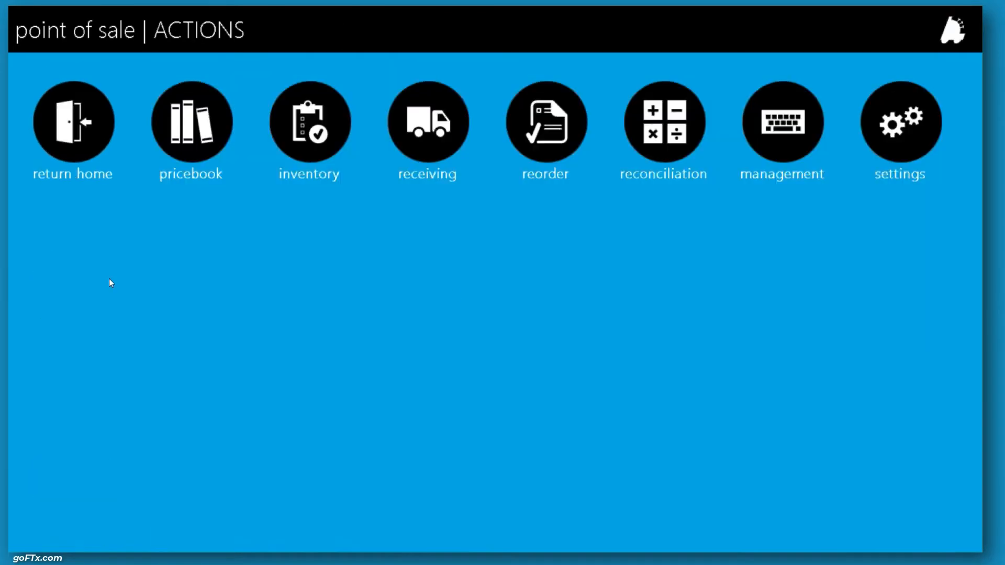
pyautogui.click(668, 128)
pyautogui.click(520, 171)
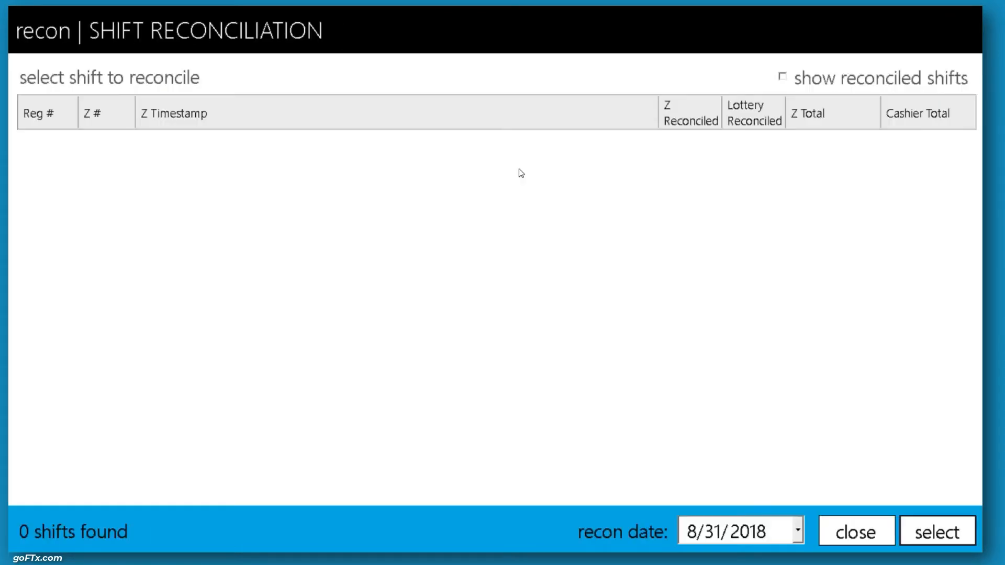
pyautogui.click(836, 74)
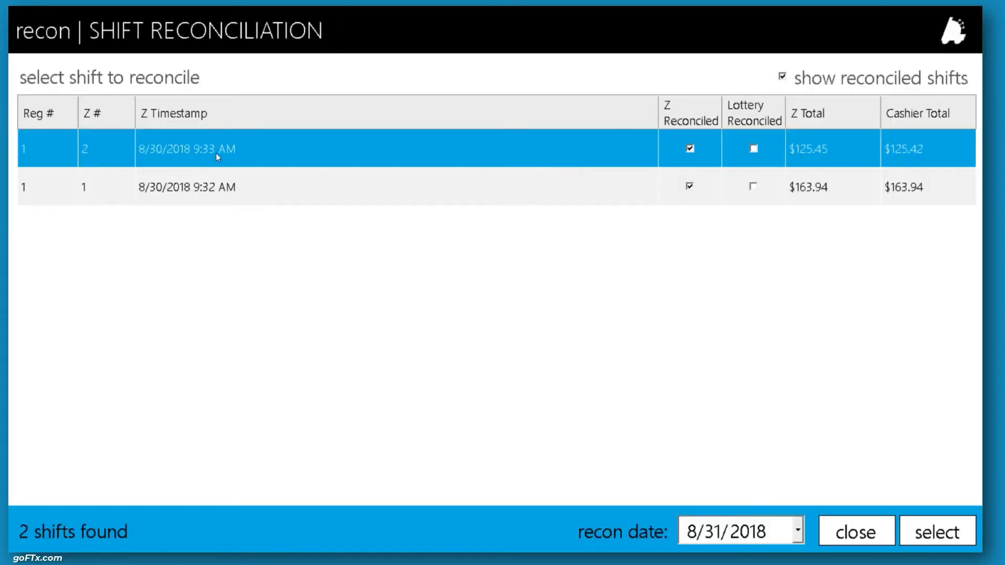
pyautogui.doubleClick(216, 151)
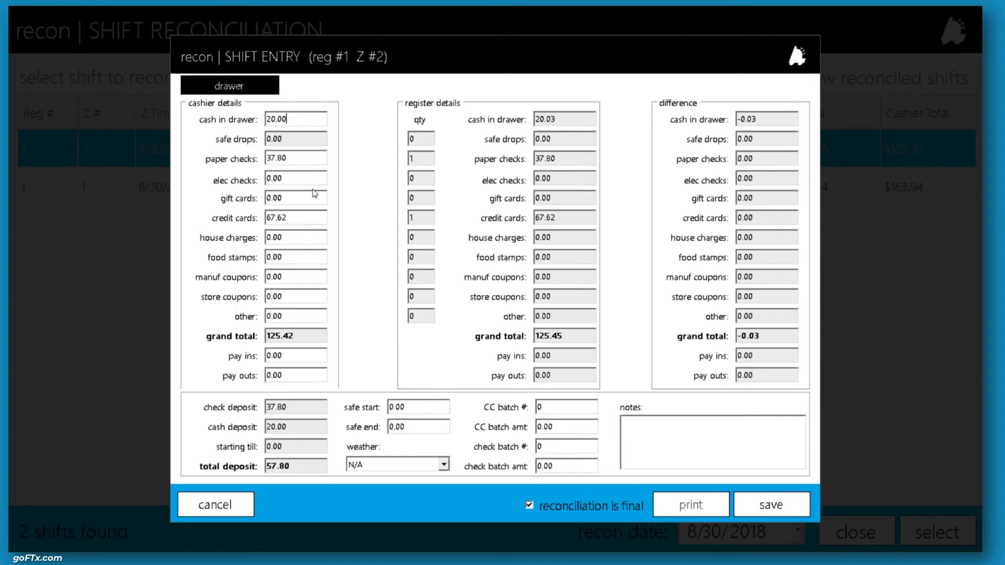
# Step: Test whether the credit cards amount in the cashier details is editable, and close shift reconciliation without saving
pyautogui.click(298, 217)
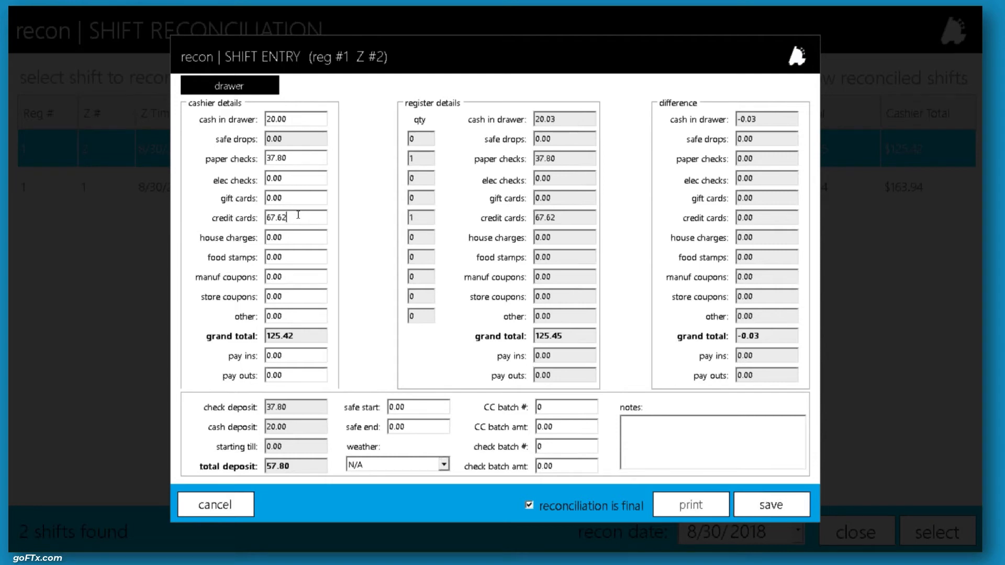
pyautogui.click(231, 506)
pyautogui.click(846, 532)
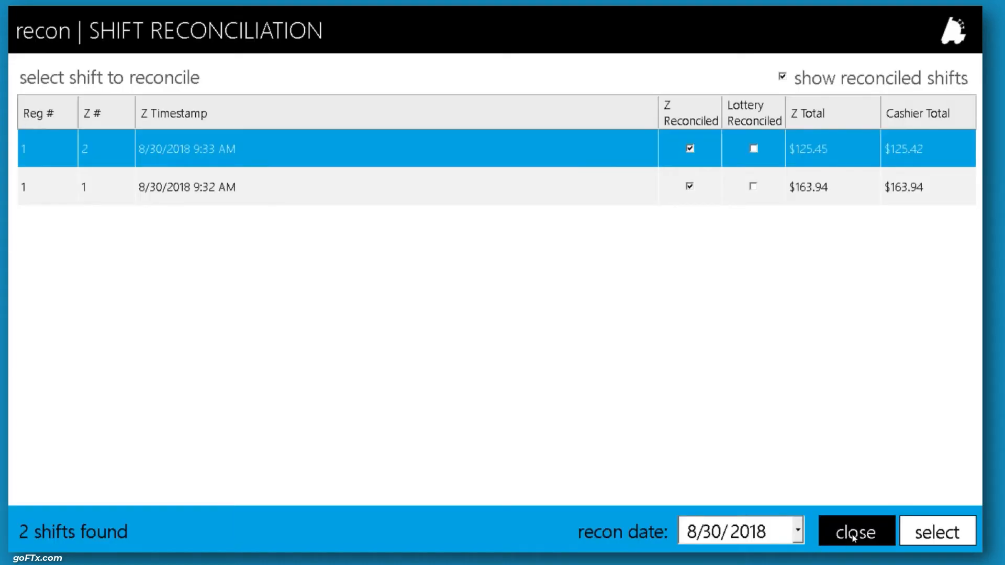
# Step: Switch to FasTrax Director and compare the Manager's employee and cashier Active options, turning the cashier option off and back on
pyautogui.hotkey('alt', 'Tab')
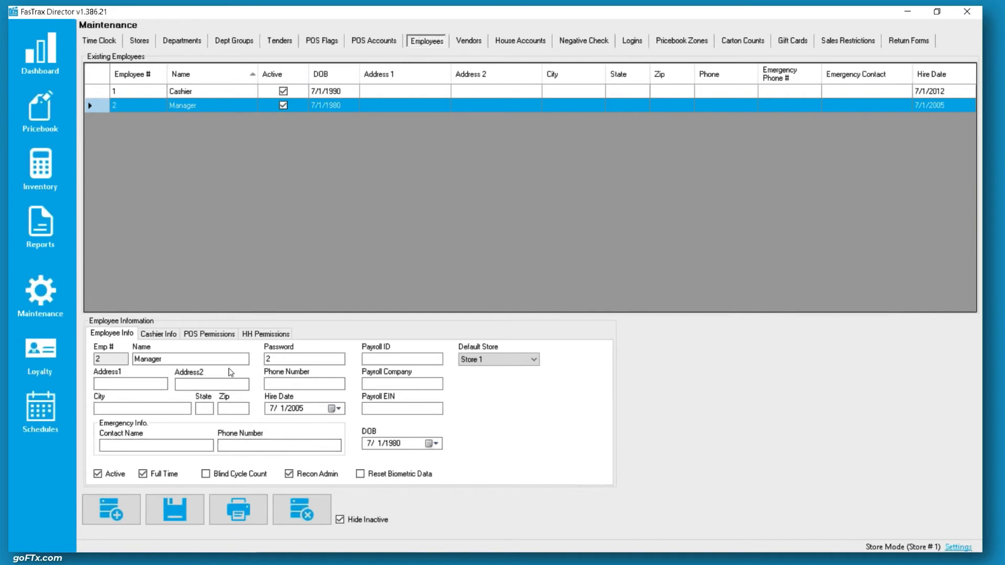
pyautogui.click(169, 336)
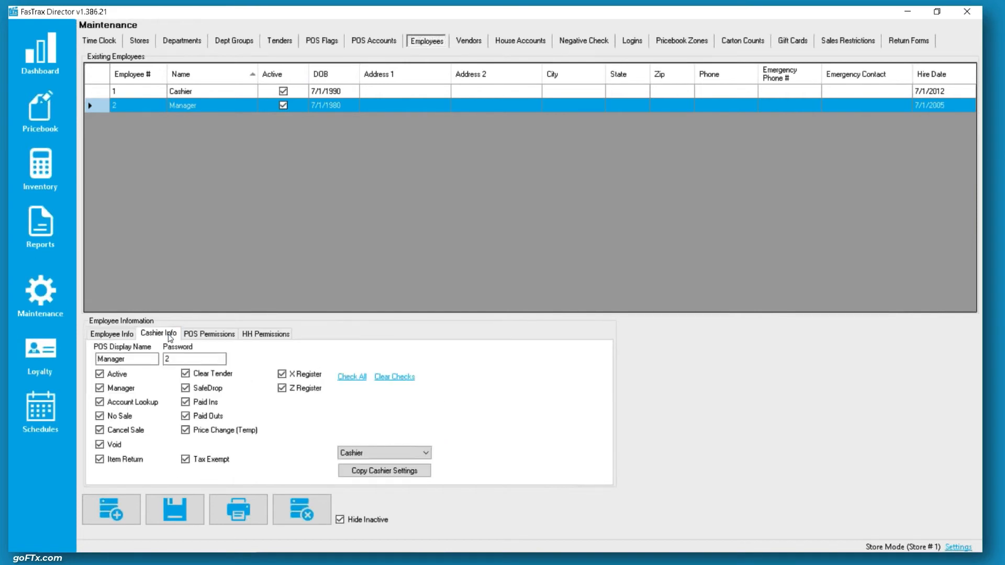
pyautogui.click(100, 374)
pyautogui.click(112, 334)
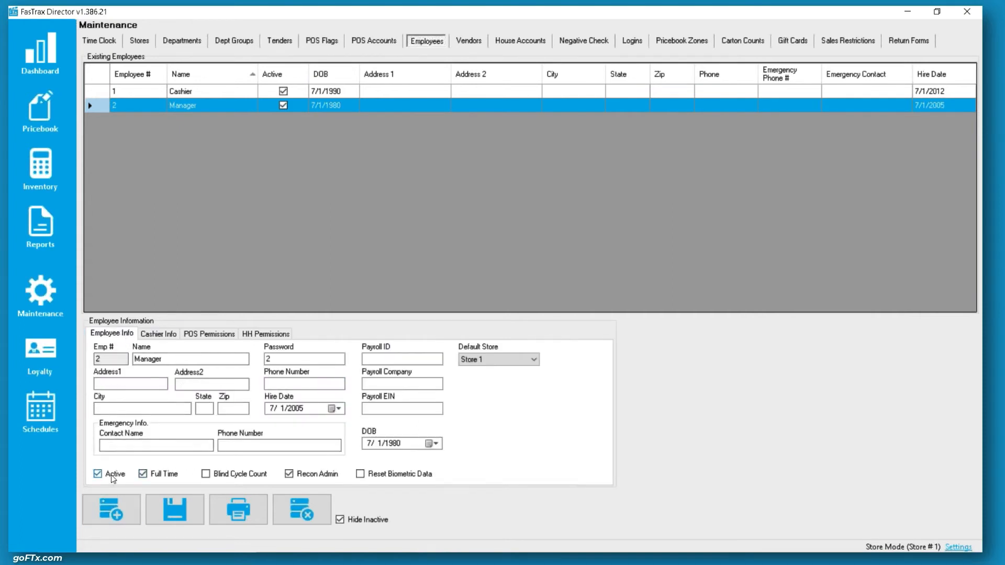
pyautogui.click(158, 334)
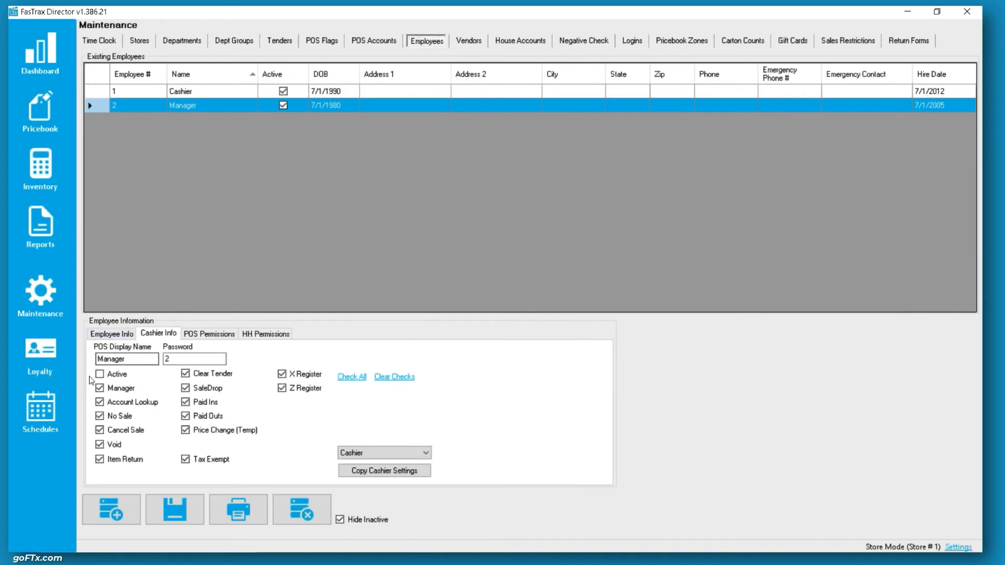
pyautogui.click(116, 375)
pyautogui.click(124, 338)
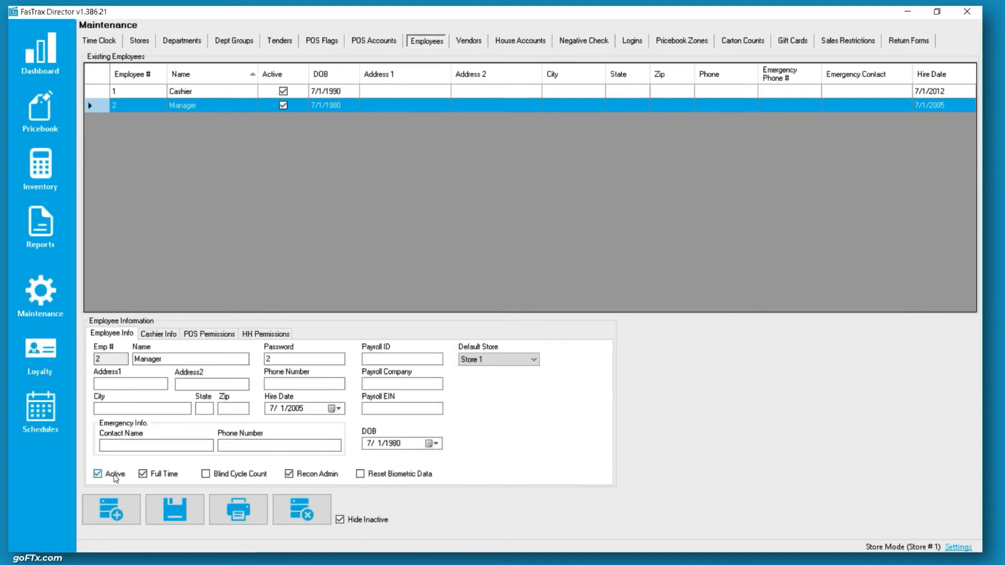
pyautogui.click(158, 334)
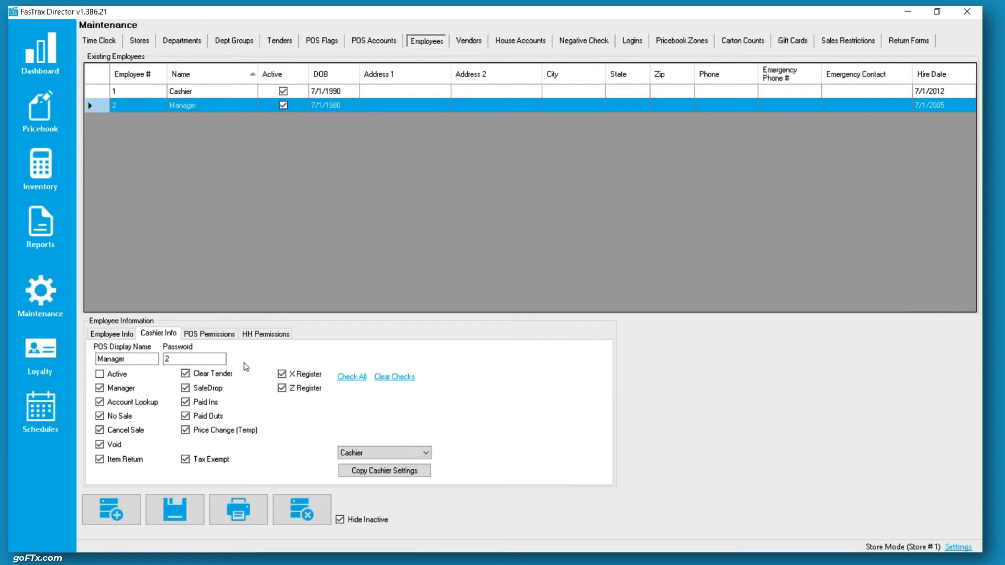
pyautogui.click(120, 376)
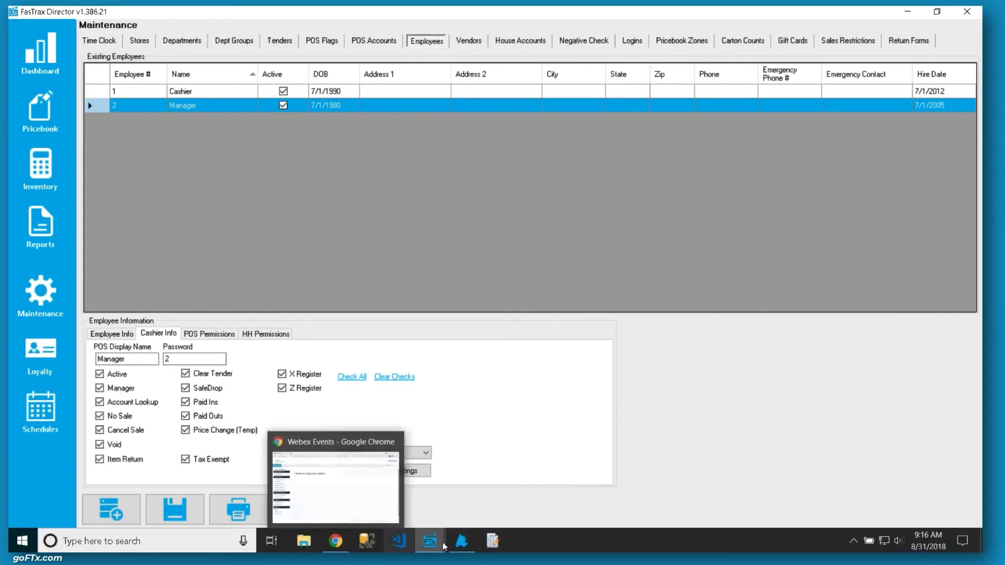
# Step: Switch to the point of sale and open the Main Panel in the POS button editor
pyautogui.click(461, 541)
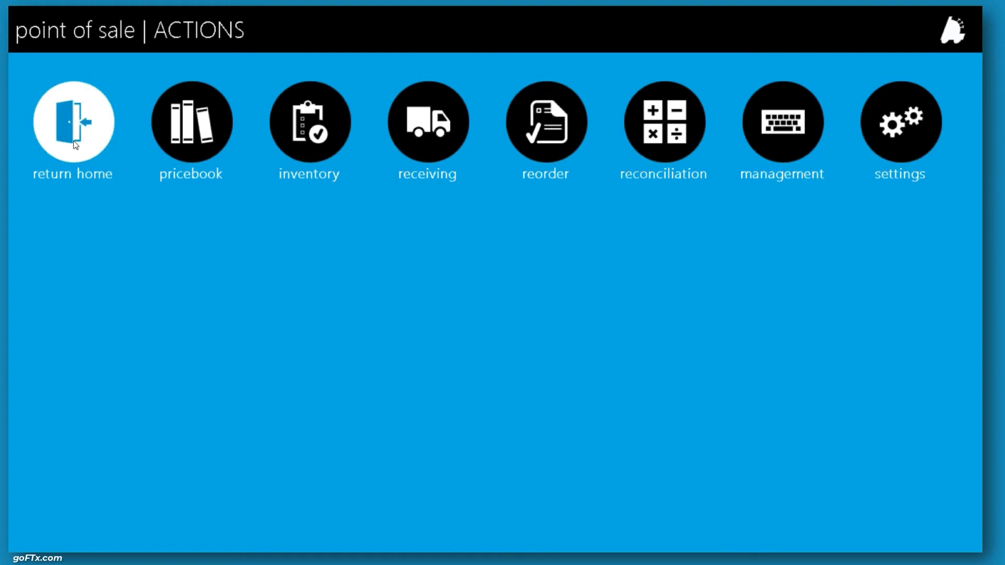
pyautogui.click(897, 125)
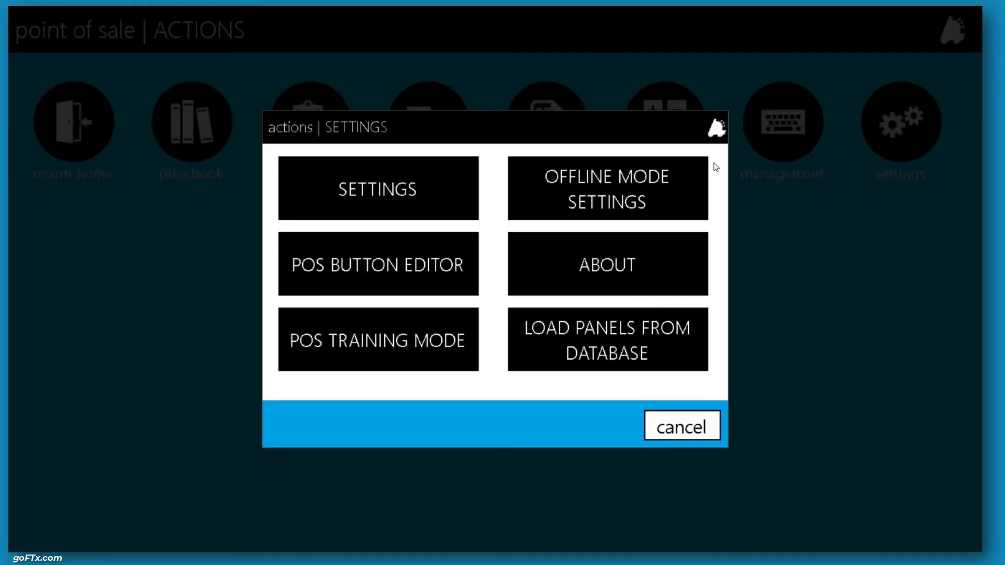
pyautogui.click(422, 262)
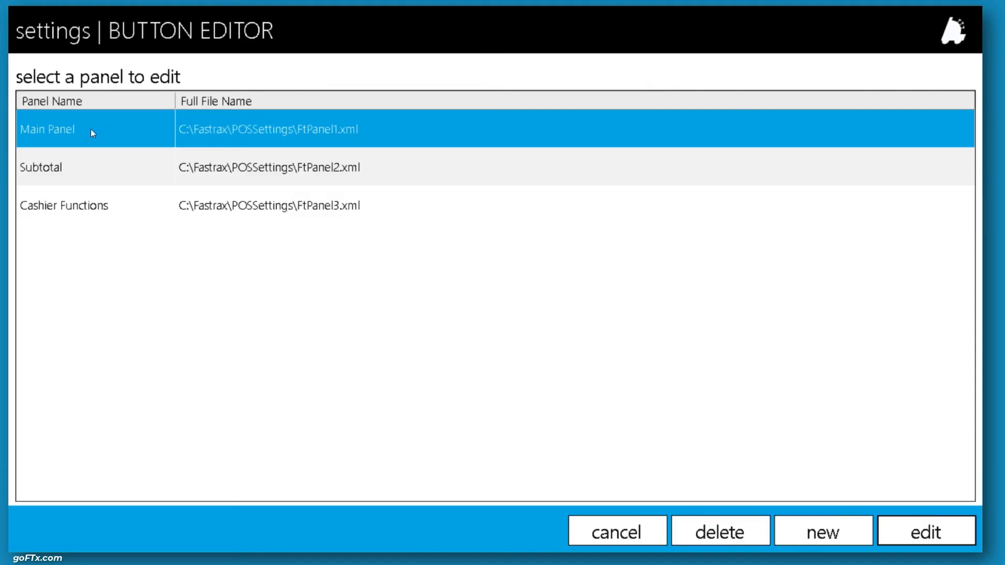
pyautogui.doubleClick(112, 129)
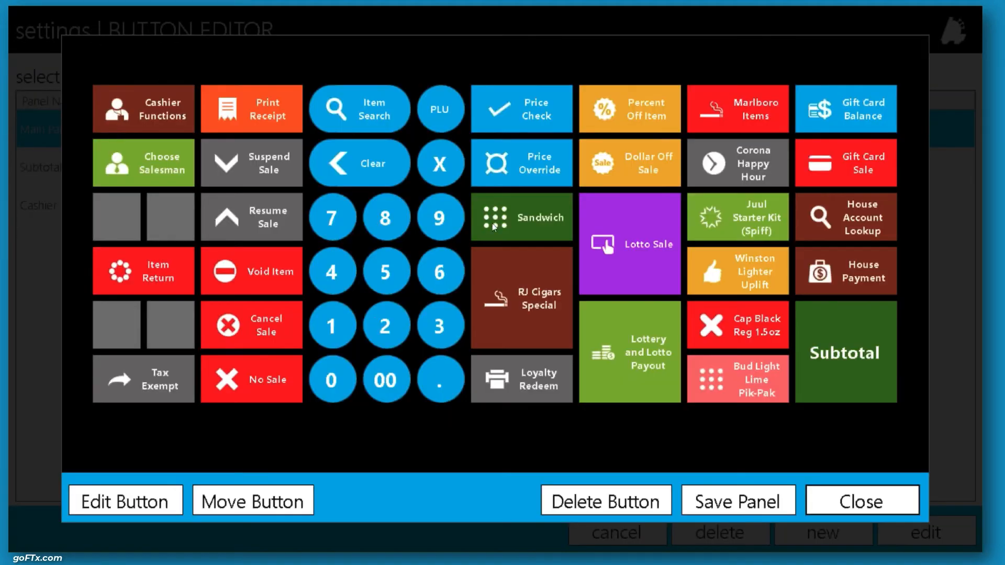
# Step: Review the House Account Lookup button's Manager Override Required option, cancel its details and leave the Main Panel
pyautogui.click(869, 219)
pyautogui.click(112, 501)
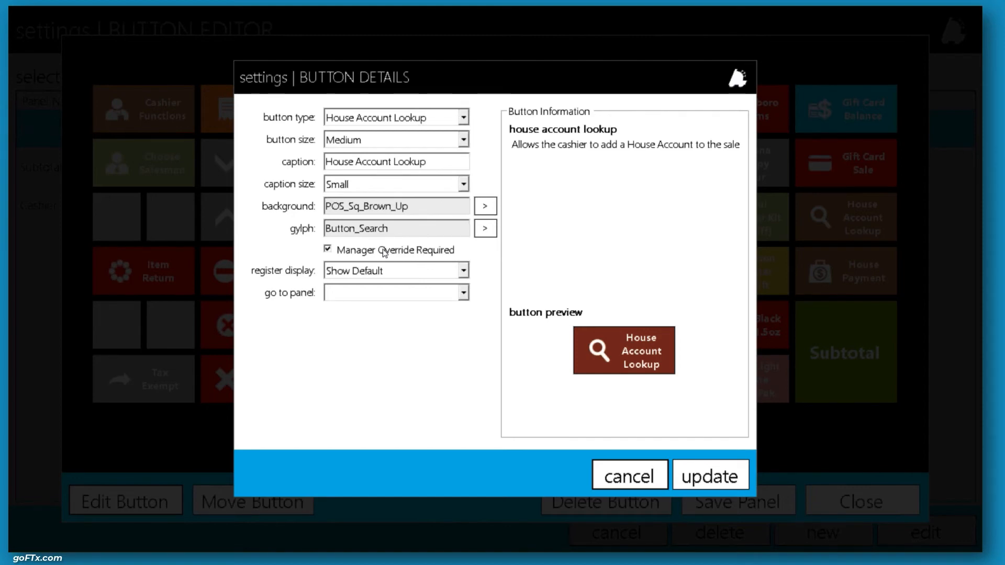
pyautogui.click(623, 469)
pyautogui.click(759, 501)
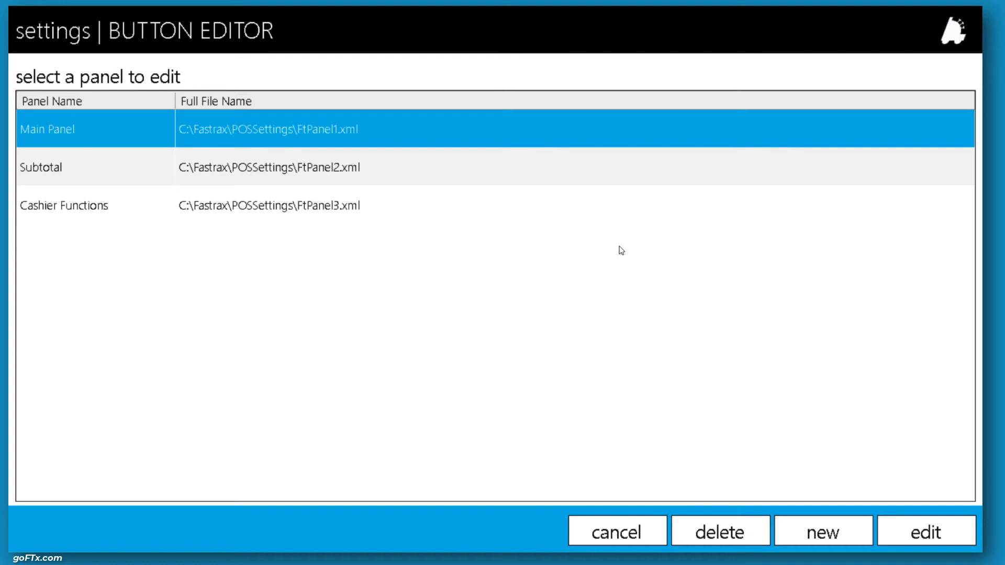
# Step: Check the Manager's Clear Tender permission in Director, and return to the point of sale to open the sales screen
pyautogui.hotkey('alt', 'Tab')
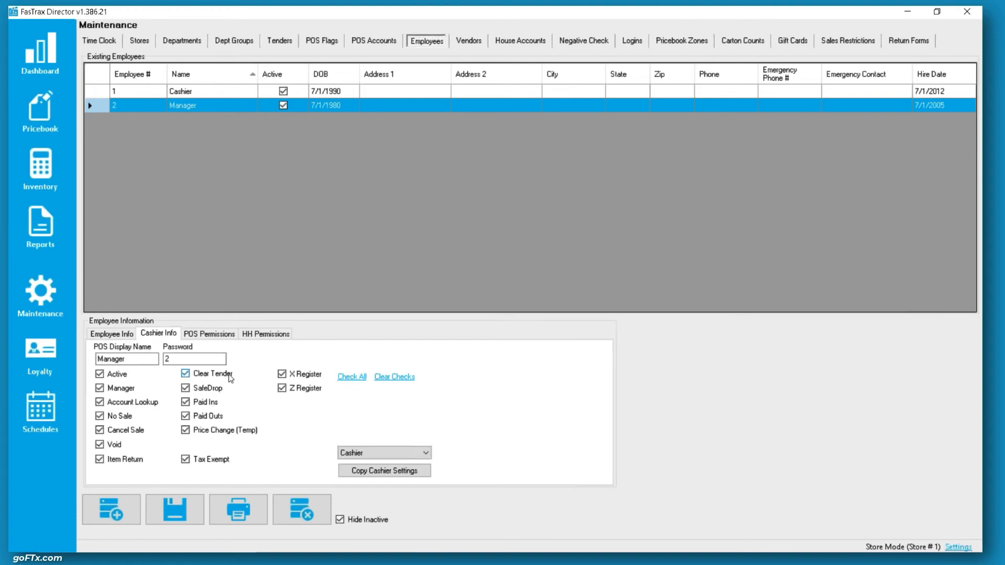
pyautogui.hotkey('alt', 'Tab')
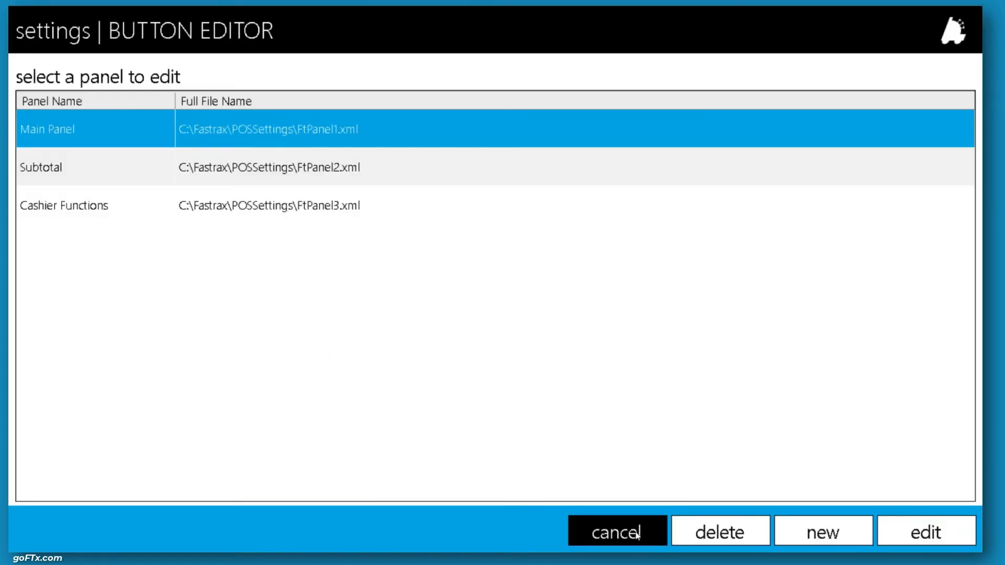
pyautogui.click(635, 532)
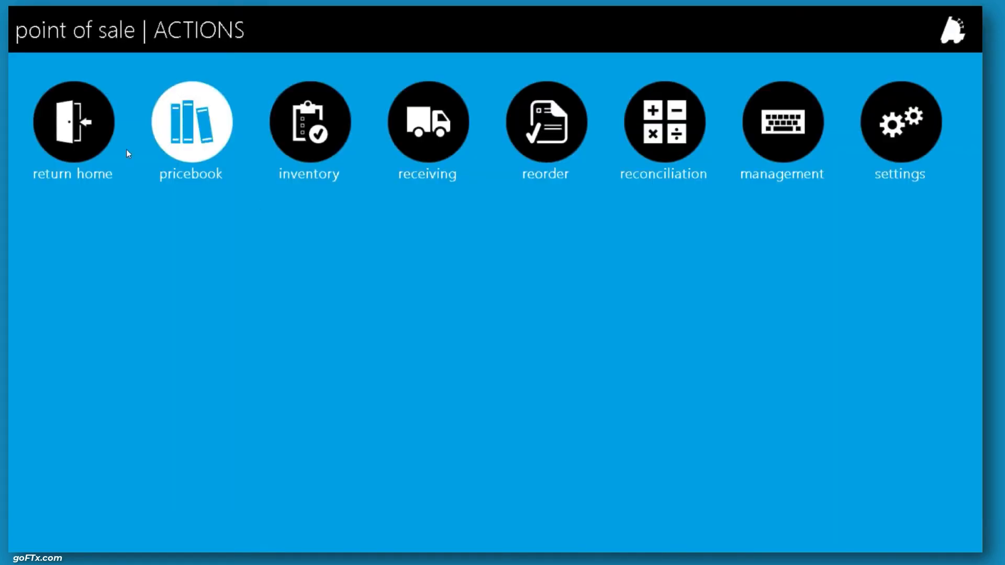
pyautogui.click(77, 141)
pyautogui.click(83, 112)
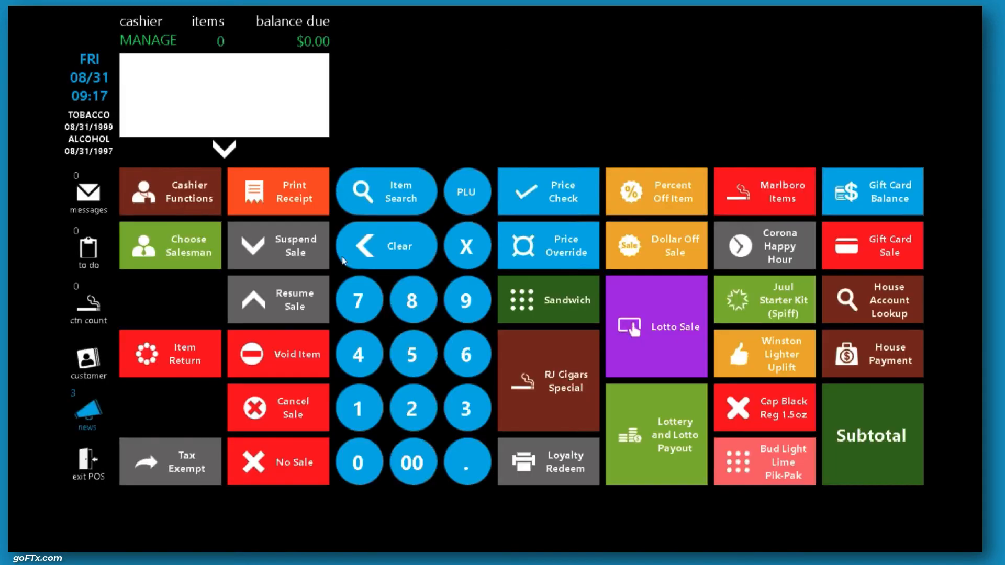
# Step: Add the Marlboro item to the sale with the customer's age visually verified, and proceed to the subtotal
pyautogui.click(770, 205)
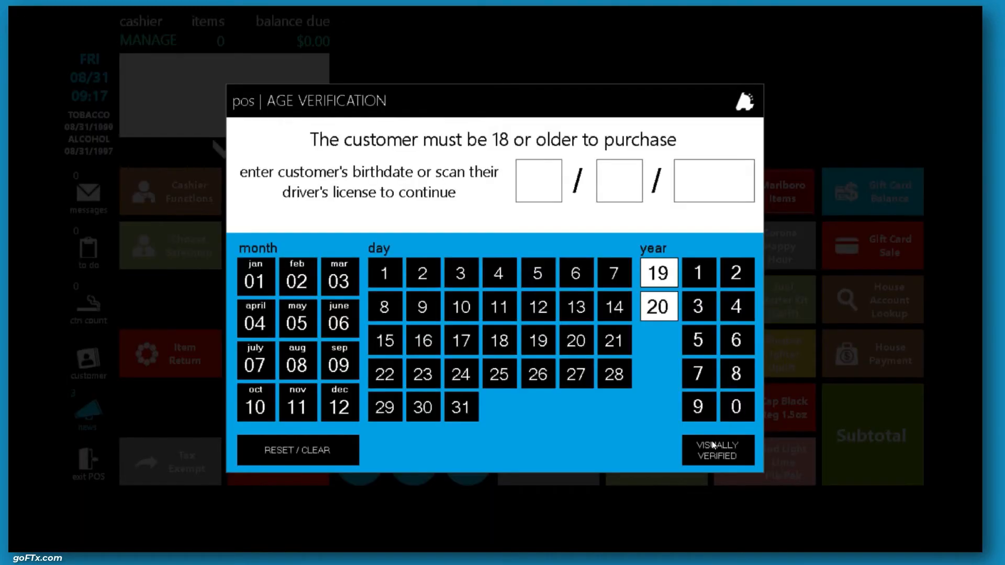
pyautogui.click(714, 446)
pyautogui.click(856, 453)
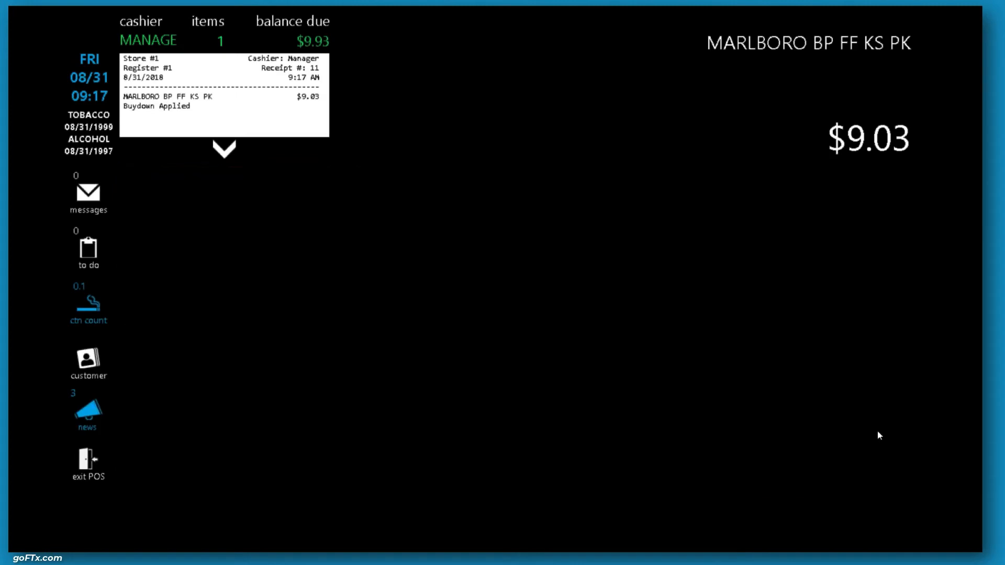
# Step: Tender a partial payment of 5.00 by check
pyautogui.click(417, 356)
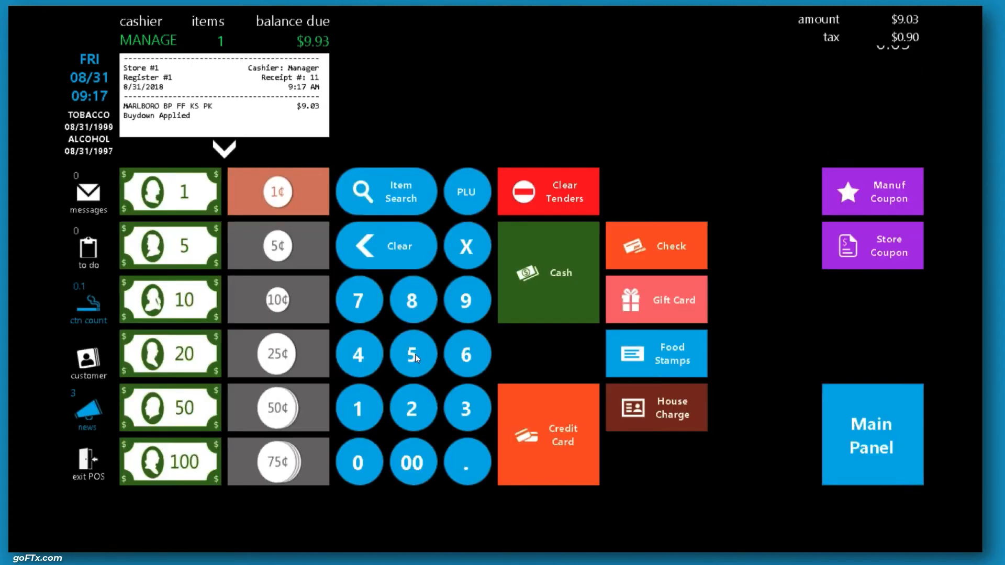
pyautogui.click(413, 474)
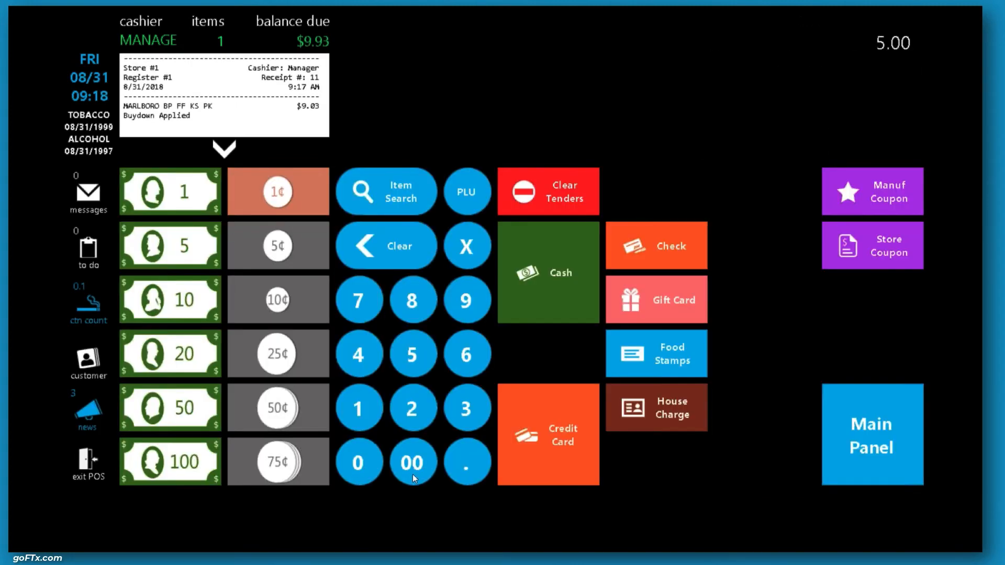
pyautogui.click(660, 253)
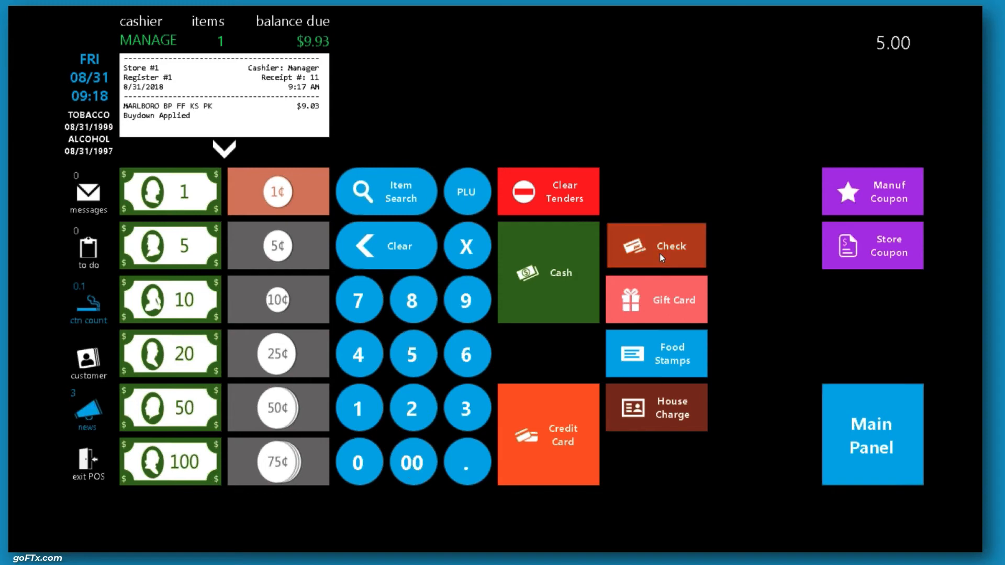
# Step: Clear the 5.00 check tender, and pay for the sale in cash with 5.00 and a further cash tender for the balance
pyautogui.click(908, 526)
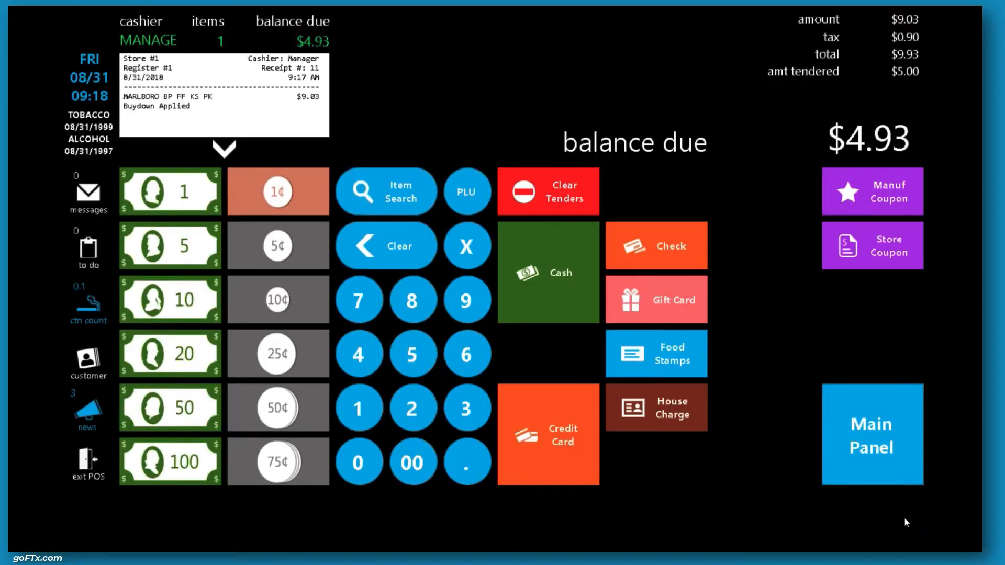
pyautogui.click(580, 205)
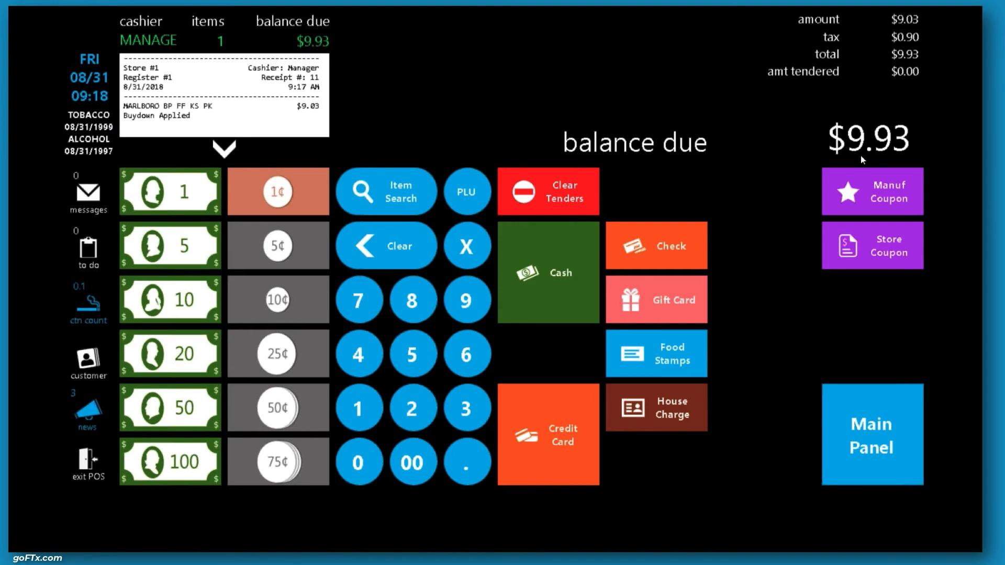
pyautogui.click(413, 341)
pyautogui.click(412, 462)
pyautogui.click(542, 265)
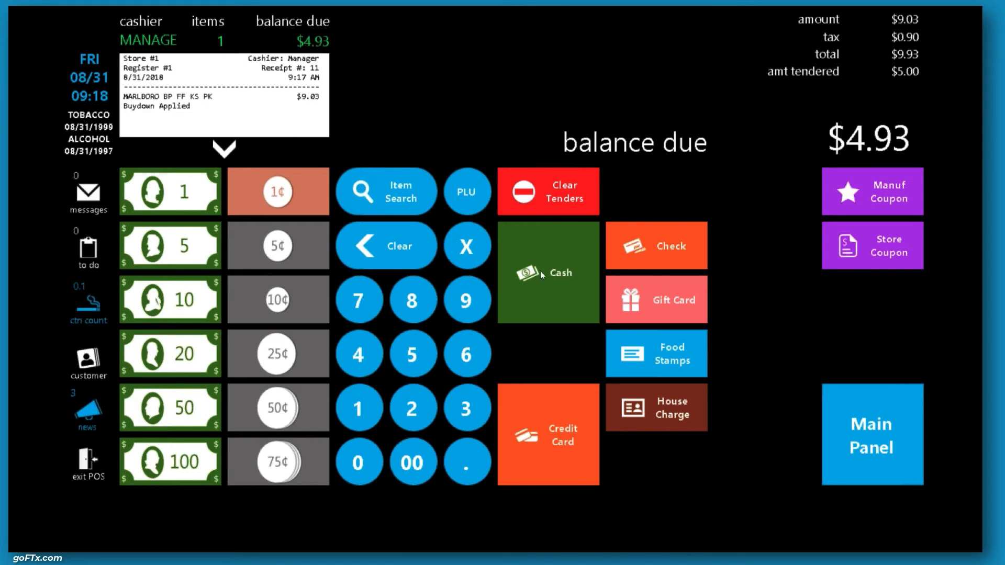
pyautogui.click(540, 271)
# Step: Switch to Director, clear the Manager's Account Lookup permission, and turn off that permission for the Cashier employee instead
pyautogui.hotkey('alt', 'Tab')
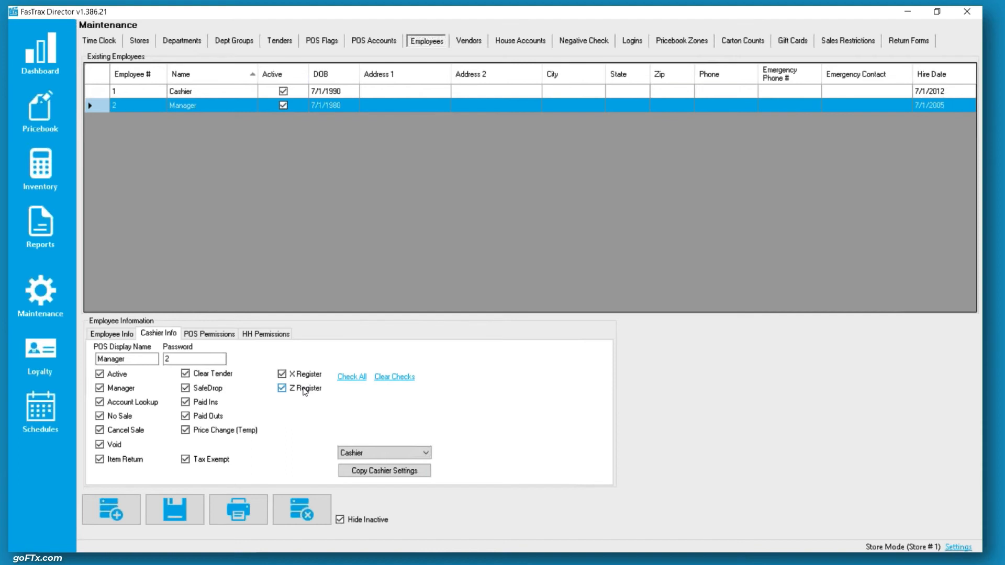
pyautogui.click(118, 406)
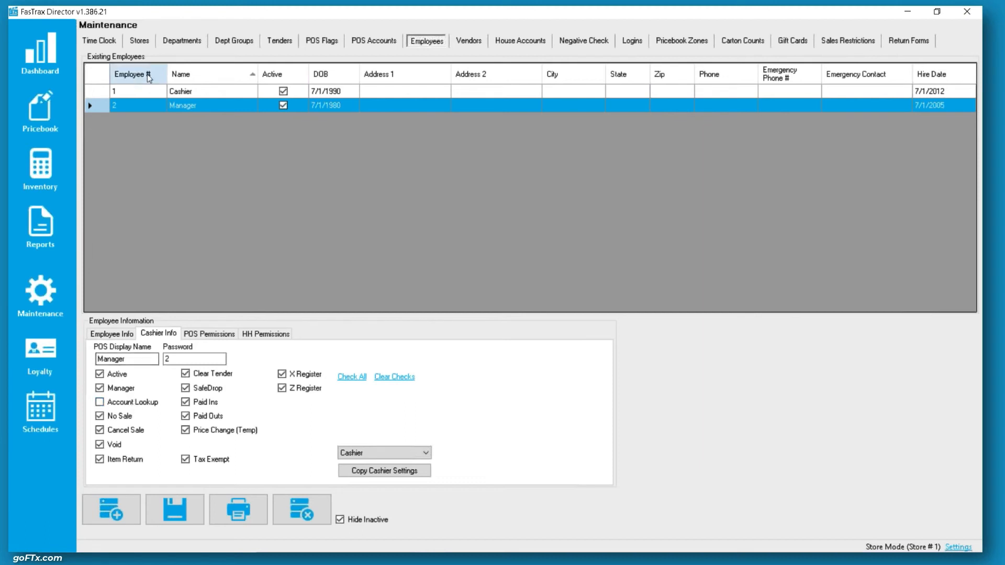
pyautogui.click(181, 92)
pyautogui.click(158, 334)
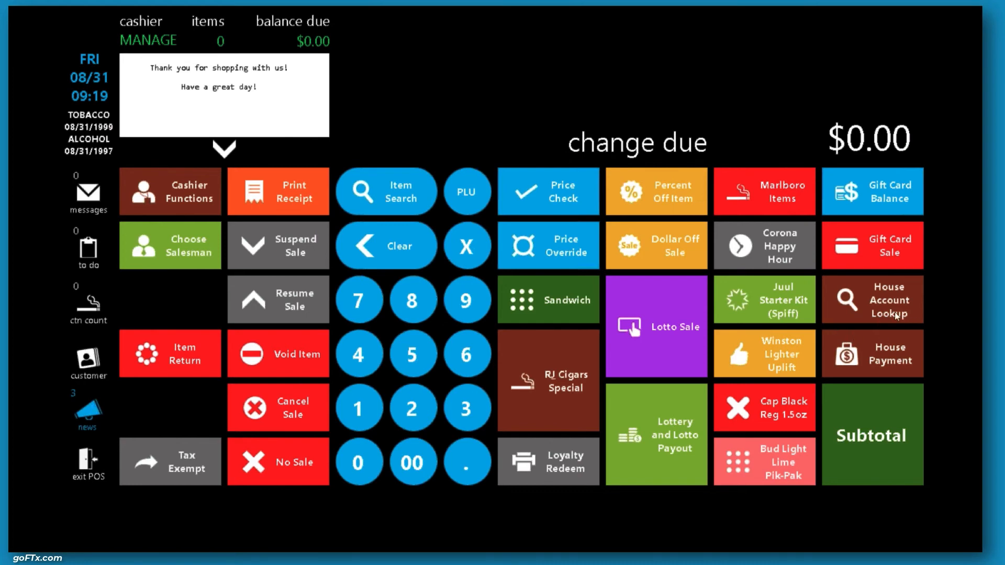
# Step: Exit the point of sale as Manager, log in with the Cashier's employee ID and password, and open the sales screen
pyautogui.click(90, 469)
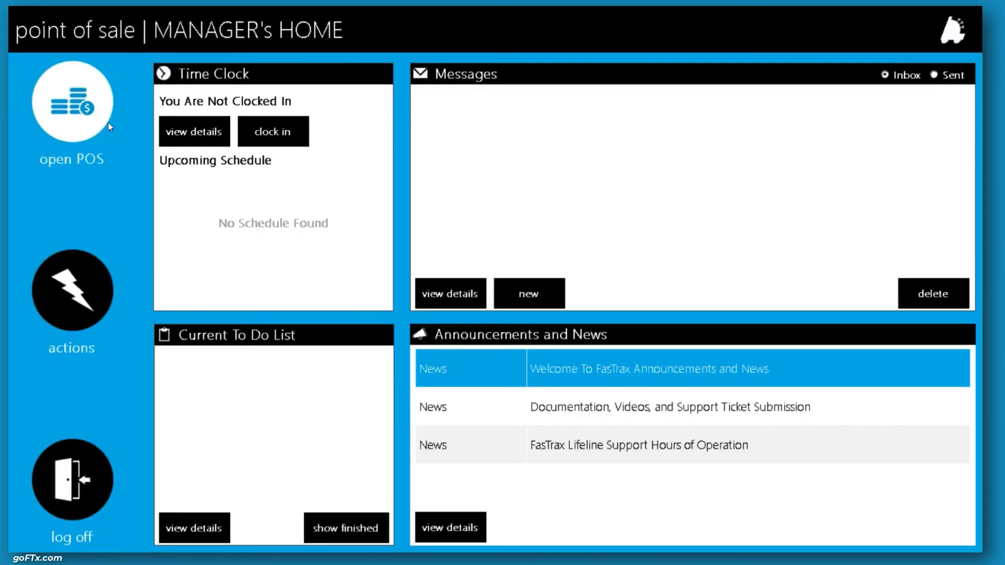
pyautogui.click(89, 499)
pyautogui.click(317, 230)
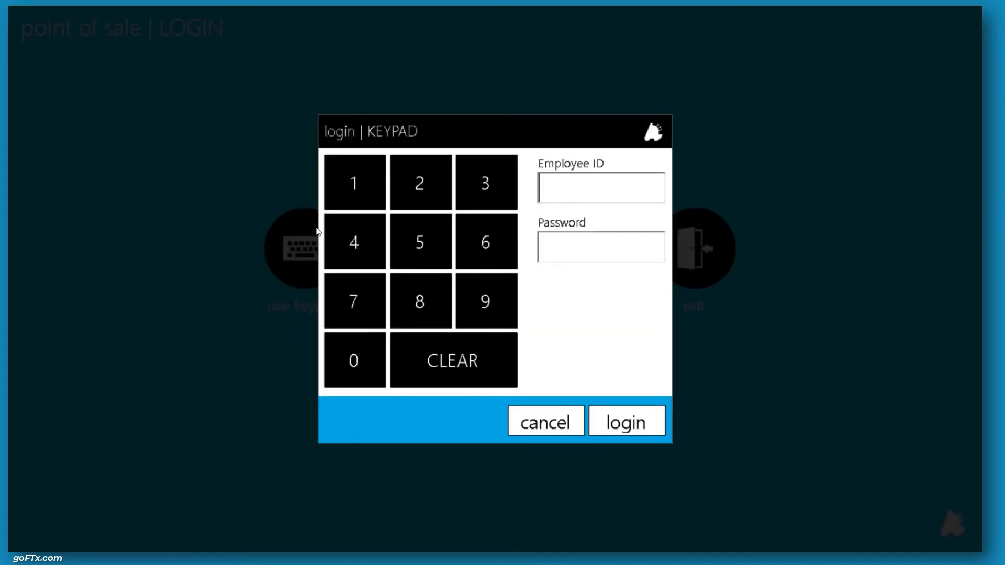
pyautogui.press('Return')
pyautogui.click(109, 101)
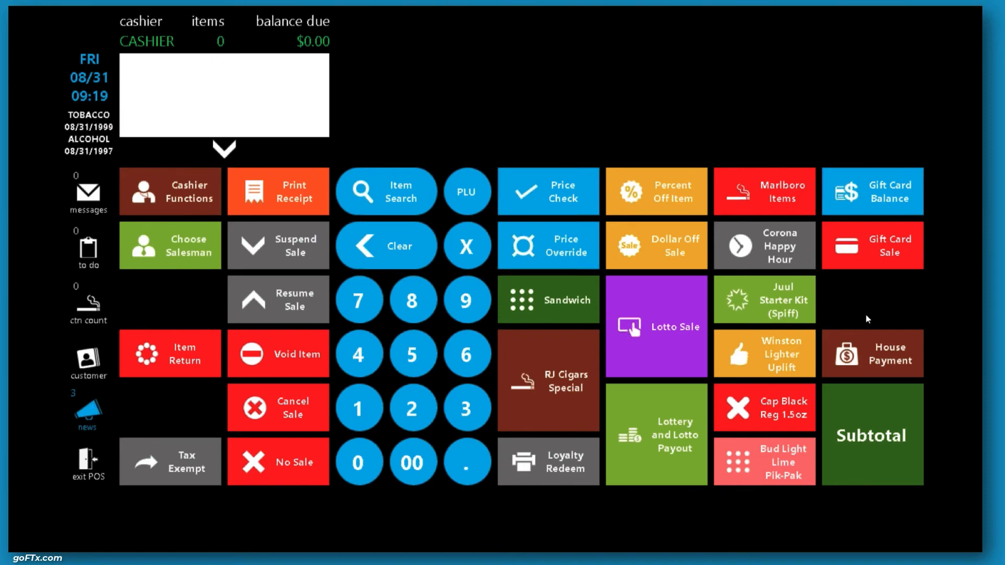
# Step: Check the Cashier's Account Lookup permission in Director, and return to the point of sale to exit the sales screen
pyautogui.hotkey('alt', 'Tab')
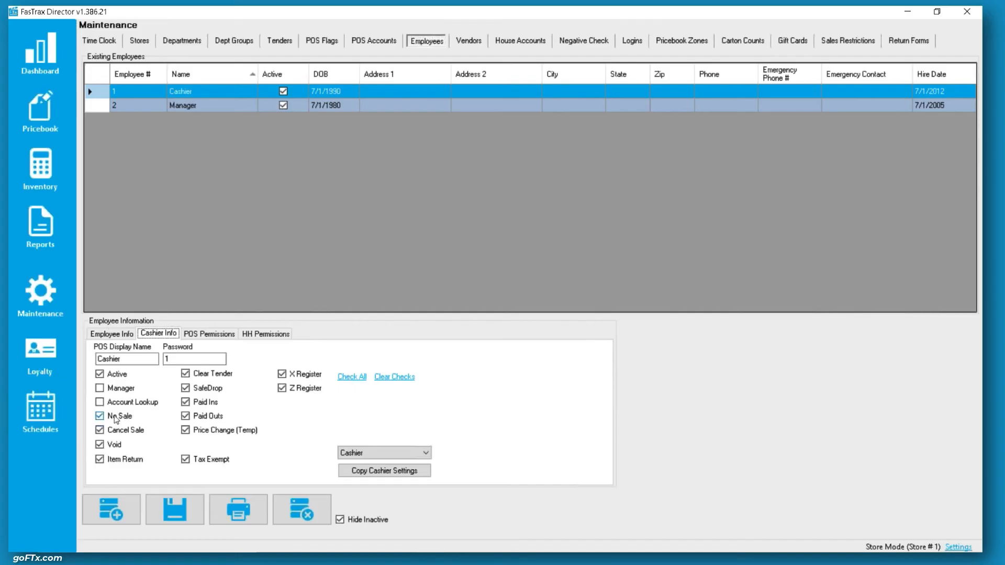
pyautogui.hotkey('alt', 'Tab')
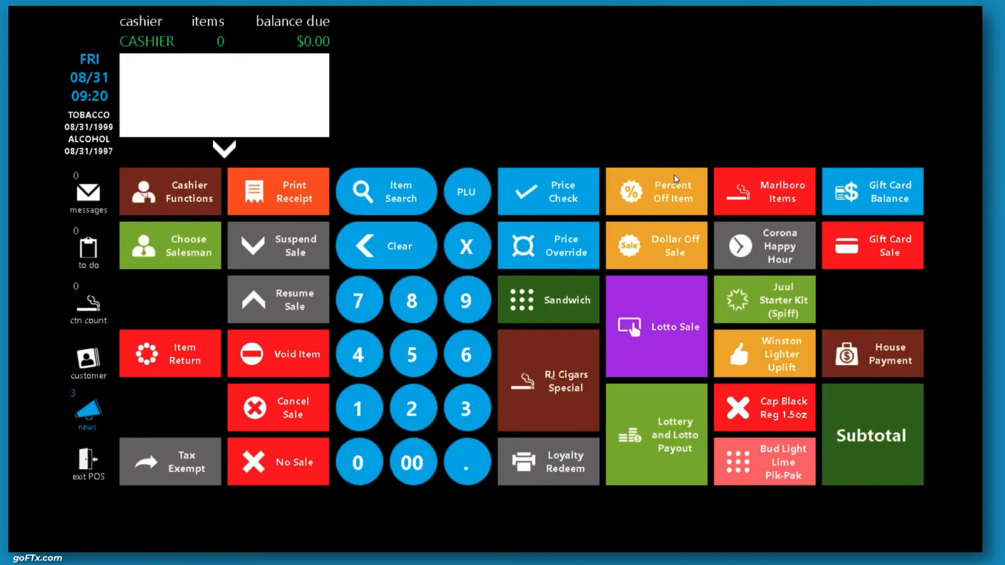
pyautogui.click(66, 466)
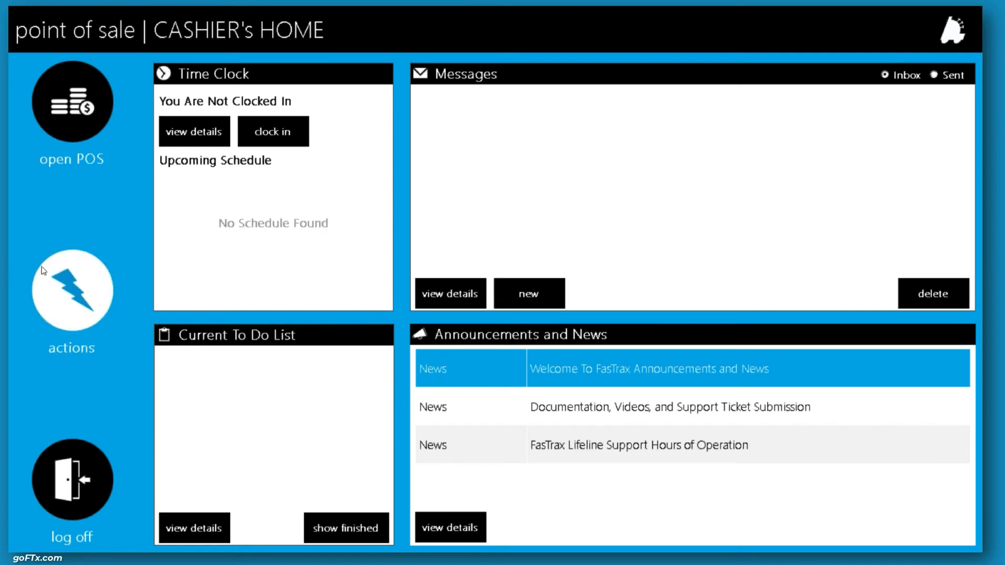
# Step: Open the Main Panel in the POS Button Editor from the point of sale's settings actions
pyautogui.click(78, 267)
pyautogui.click(892, 159)
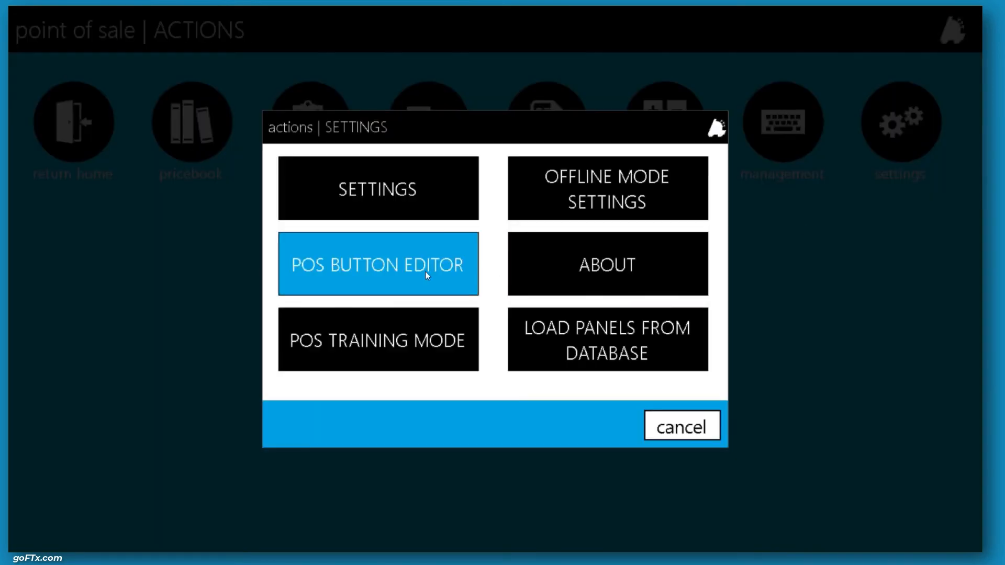
pyautogui.click(425, 271)
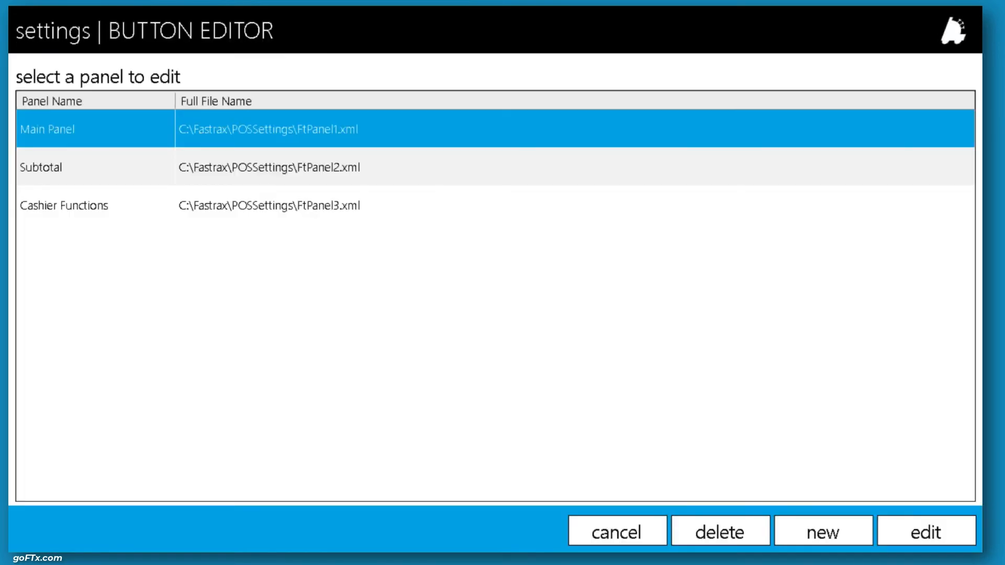
pyautogui.doubleClick(198, 129)
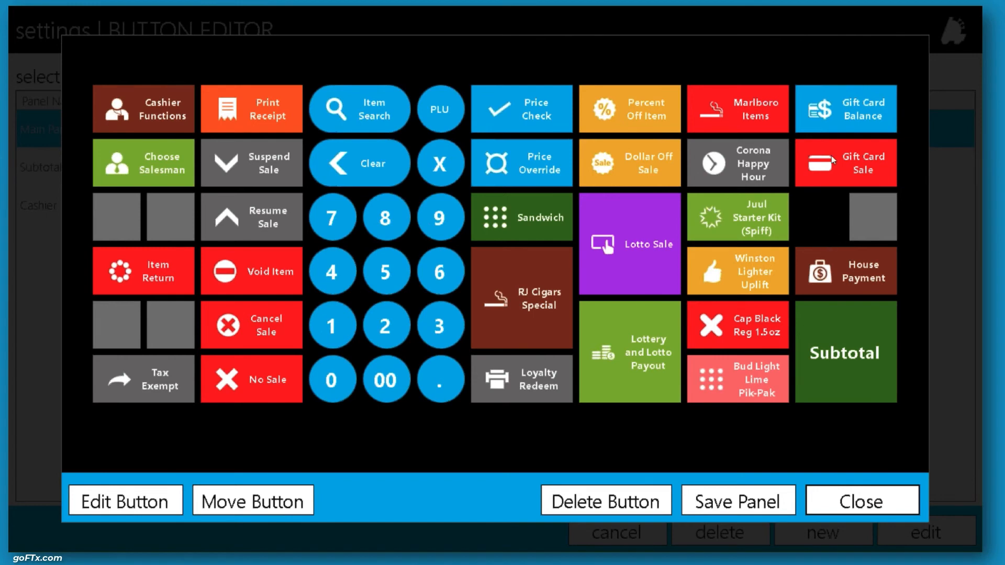
# Step: Try the Manager Override Required option on the House Payment button, and leave the button editor without saving
pyautogui.click(853, 267)
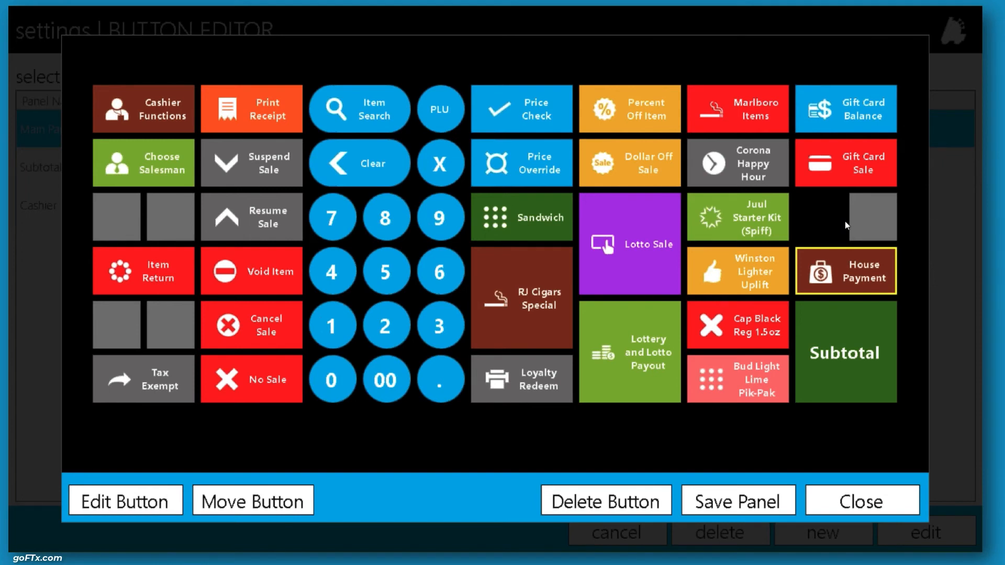
pyautogui.click(143, 504)
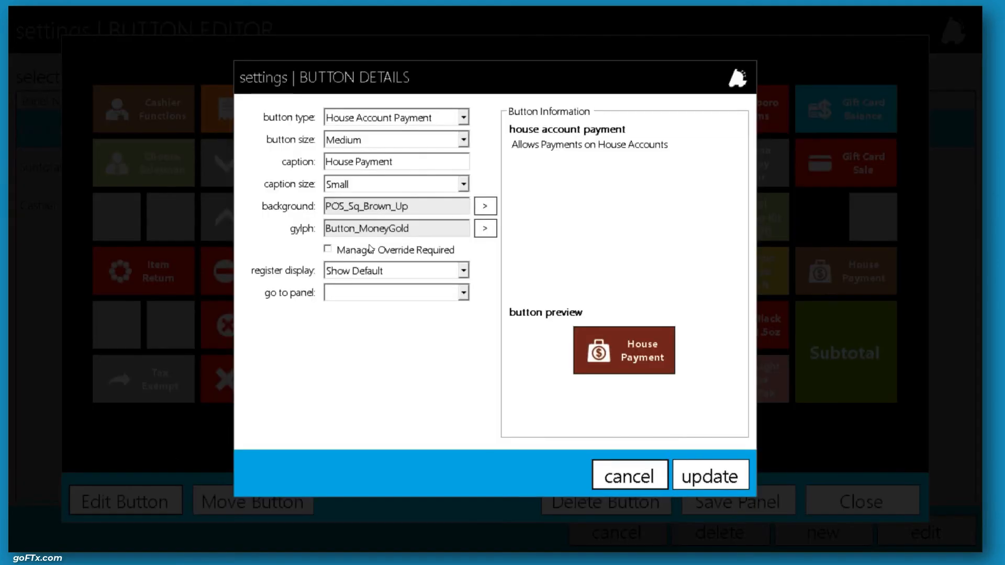
pyautogui.click(371, 252)
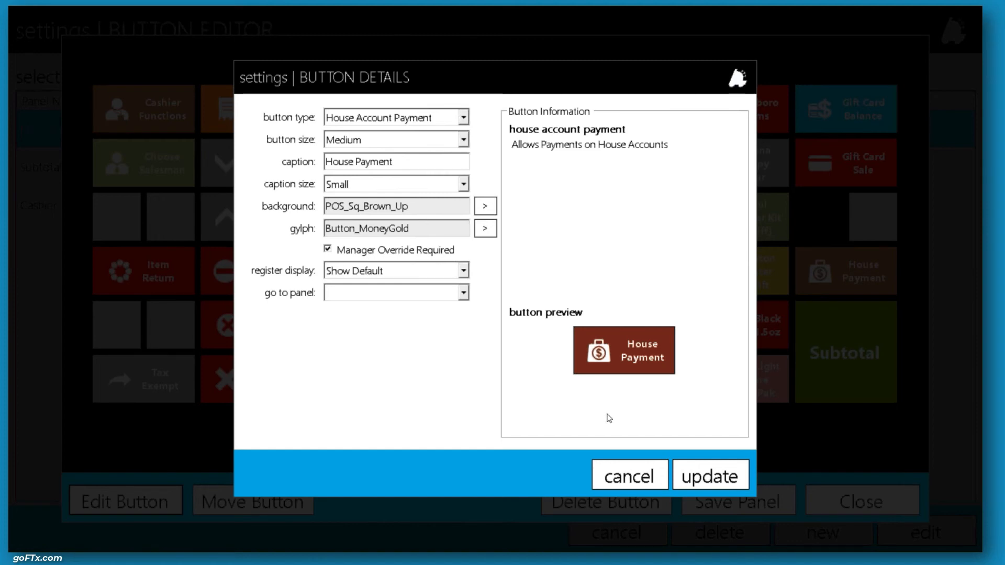
pyautogui.click(634, 477)
pyautogui.click(861, 501)
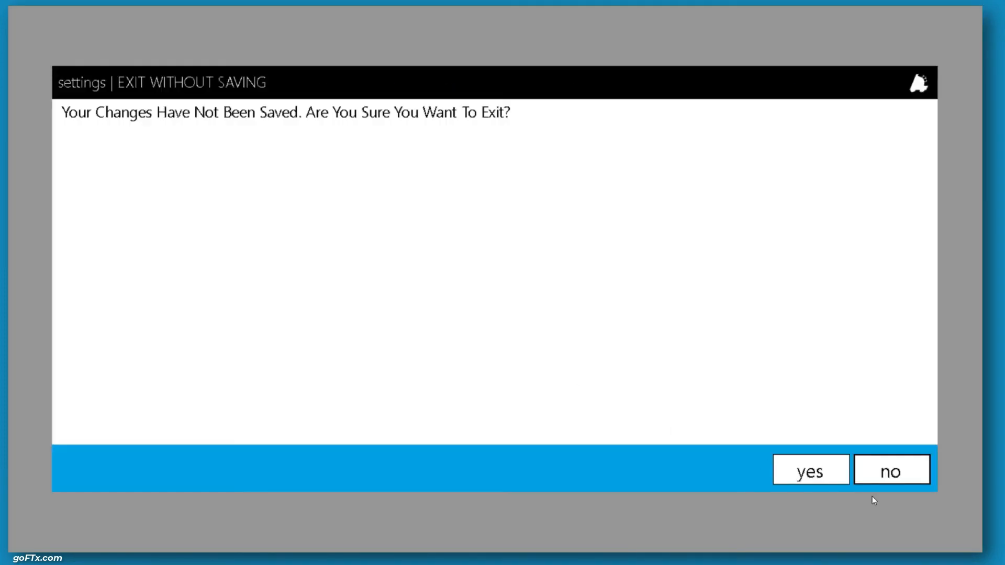
pyautogui.click(814, 473)
pyautogui.click(642, 529)
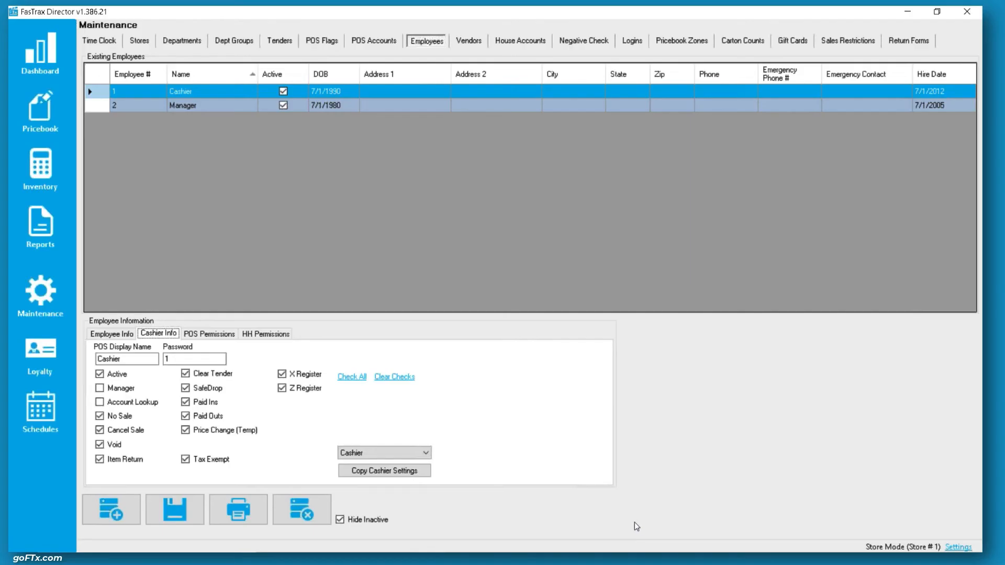
# Step: Review the POS permissions of the Cashier and Manager employees in Director, including the Manager's cashier info
pyautogui.click(200, 336)
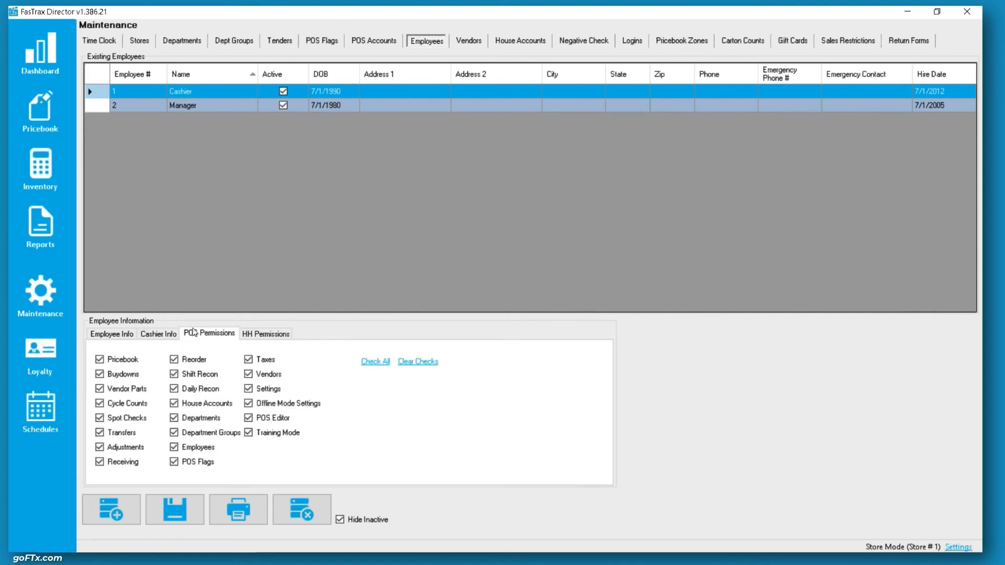
pyautogui.click(215, 104)
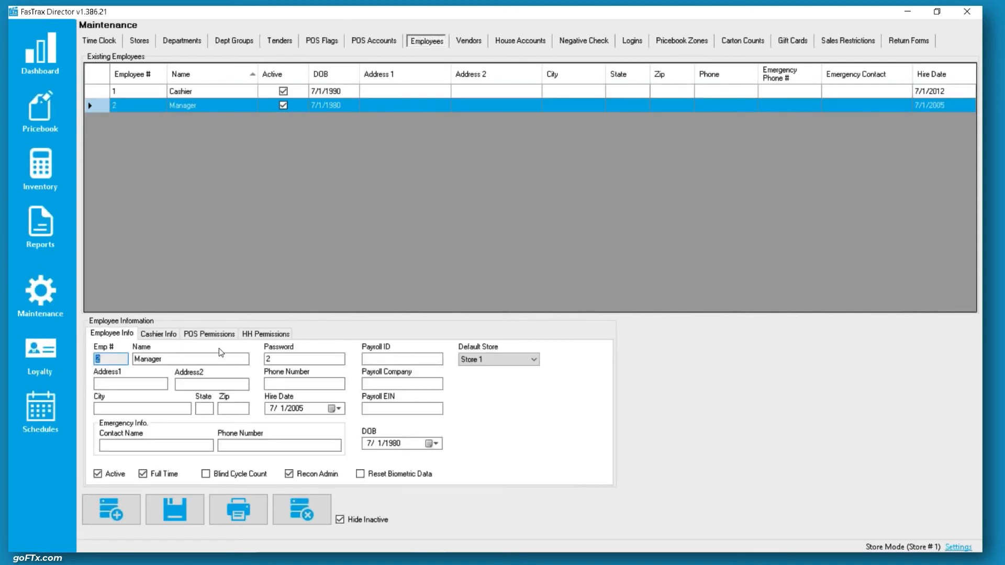
pyautogui.click(209, 333)
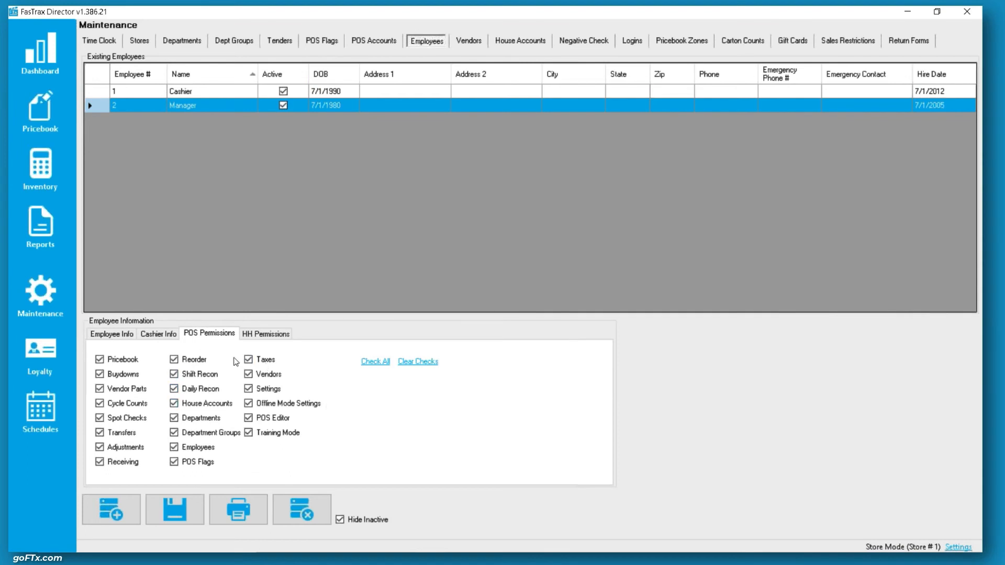
pyautogui.click(158, 334)
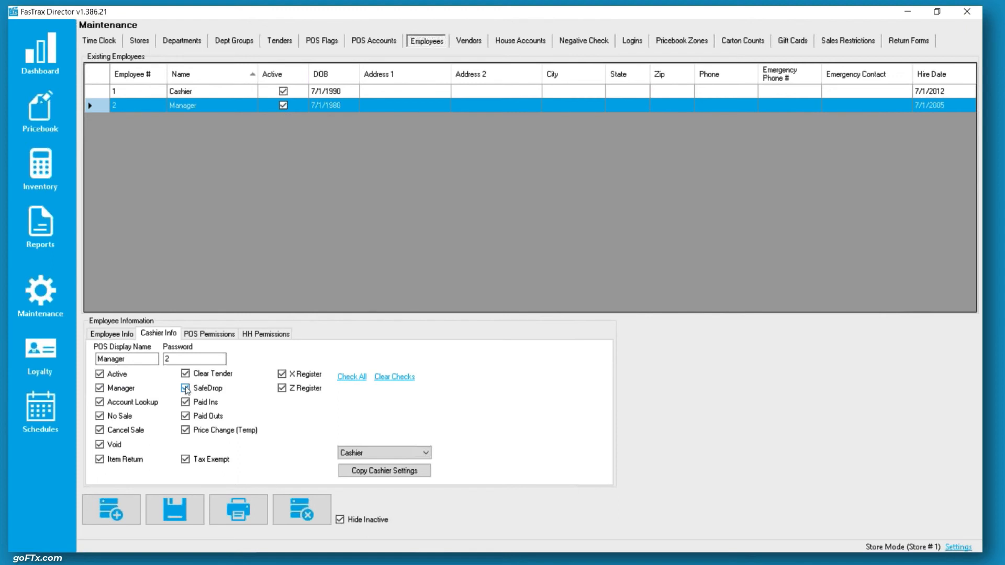
pyautogui.click(220, 338)
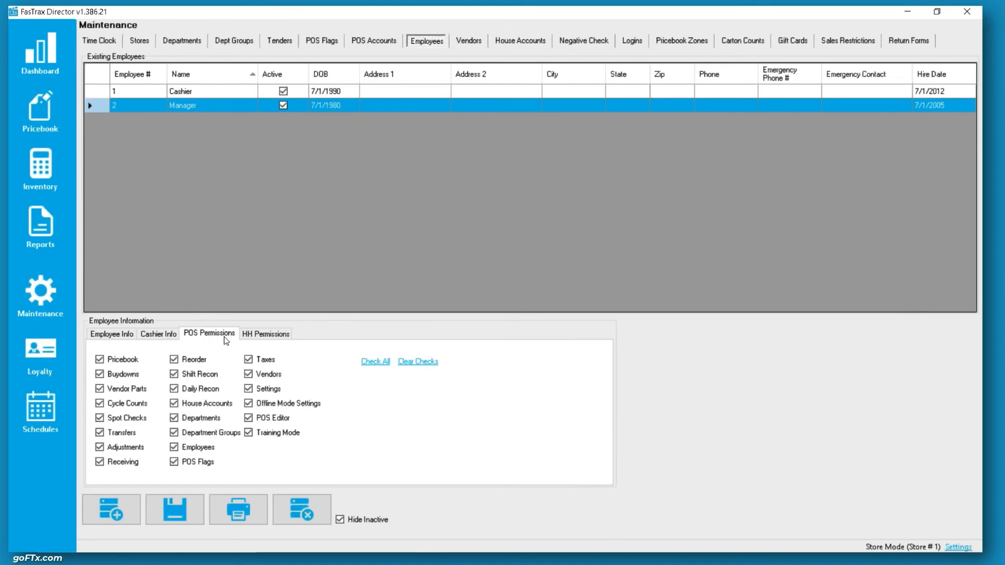
# Step: Switch to the point of sale, return to the home screen and reopen the available actions
pyautogui.hotkey('alt', 'Tab')
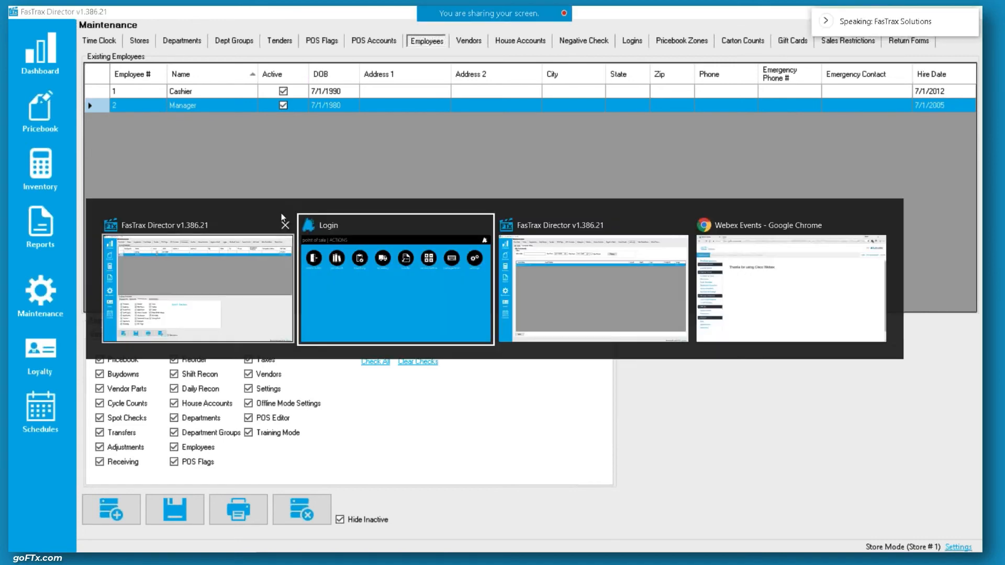
pyautogui.click(112, 153)
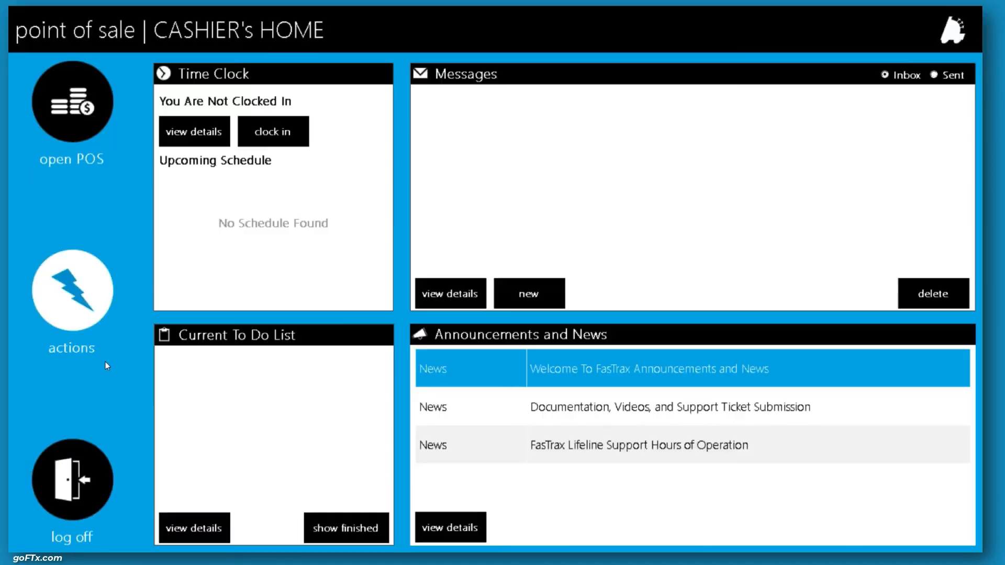
pyautogui.click(105, 362)
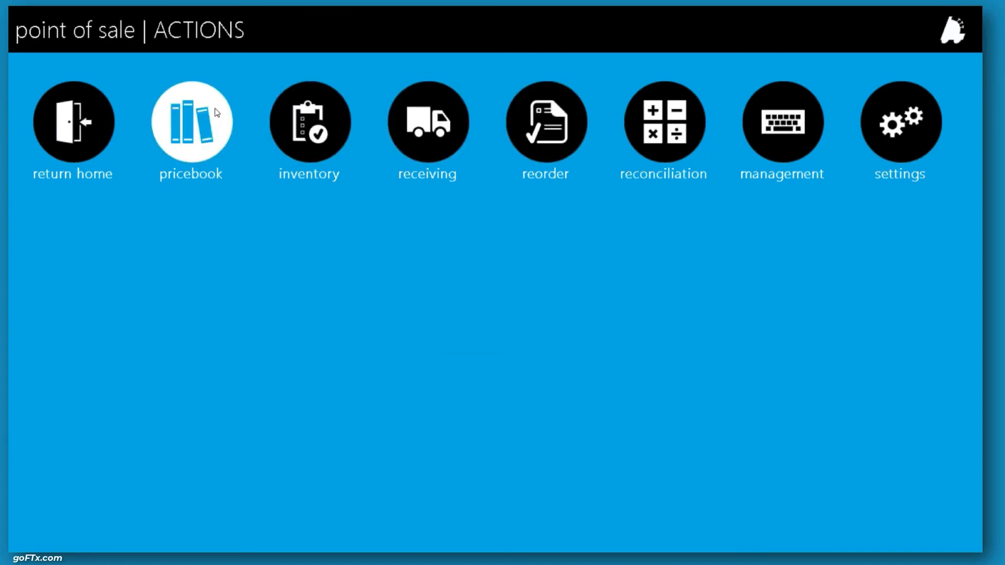
# Step: Switch to Director, turn off Pricebook in the Cashier employee's POS permissions, and save the employee
pyautogui.hotkey('alt', 'Tab')
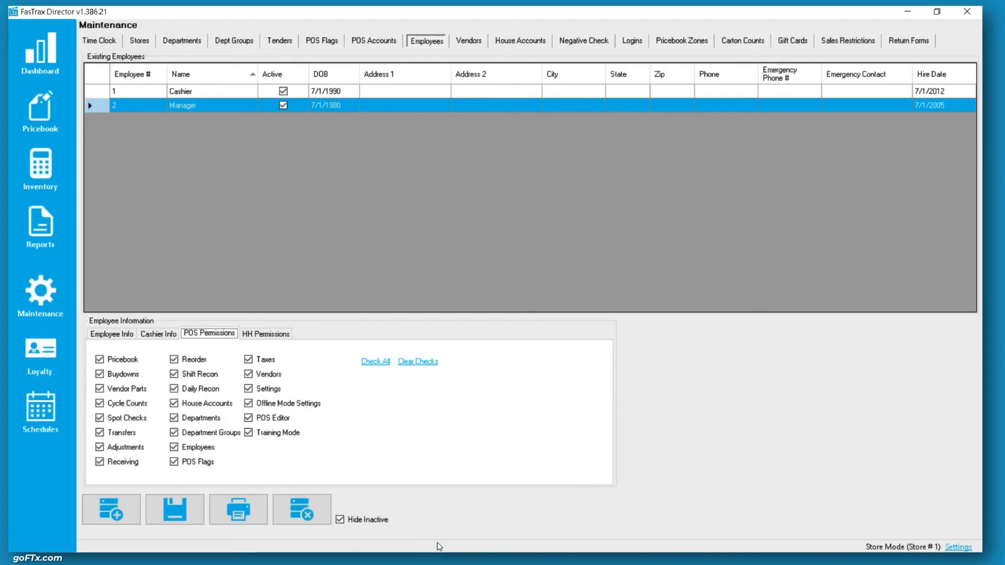
pyautogui.click(131, 361)
pyautogui.click(192, 91)
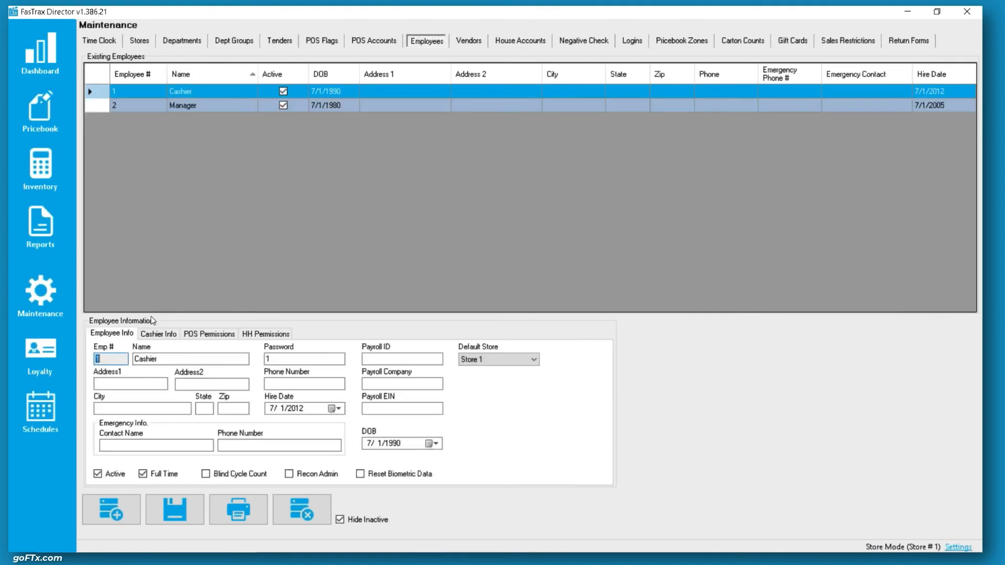
pyautogui.click(199, 335)
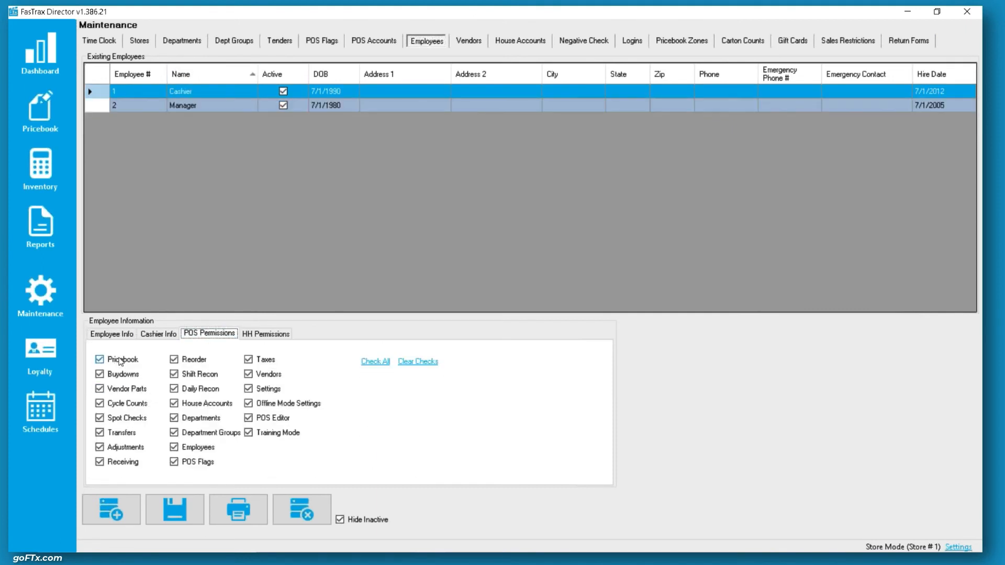
pyautogui.click(121, 360)
pyautogui.click(121, 360)
pyautogui.click(174, 509)
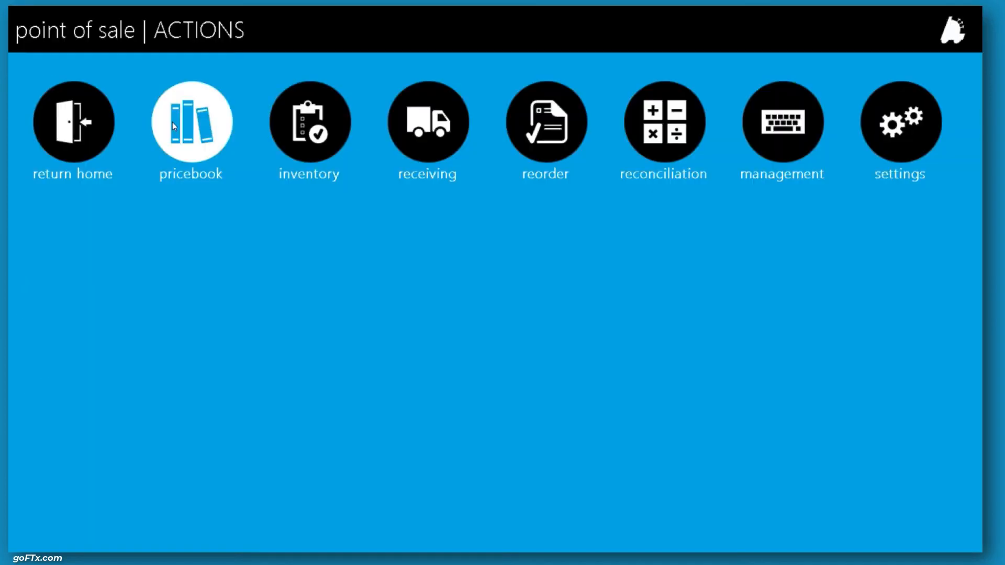
# Step: Test the Cashier's pricebook access from the point of sale's actions, and close the pricebook search screen
pyautogui.click(200, 125)
pyautogui.click(535, 160)
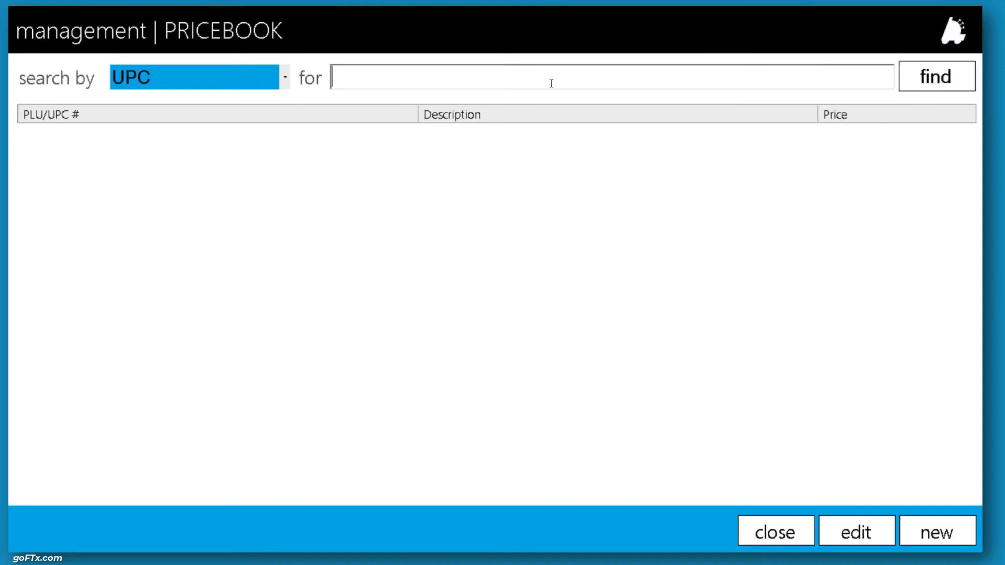
pyautogui.click(764, 532)
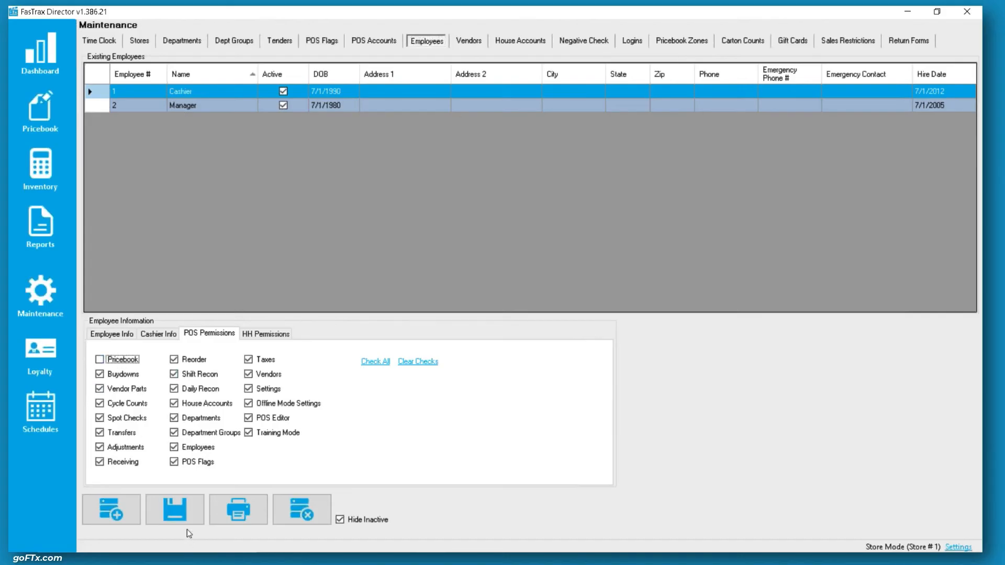
# Step: Save the Cashier employee again in Director with the Pricebook permission cleared
pyautogui.click(181, 511)
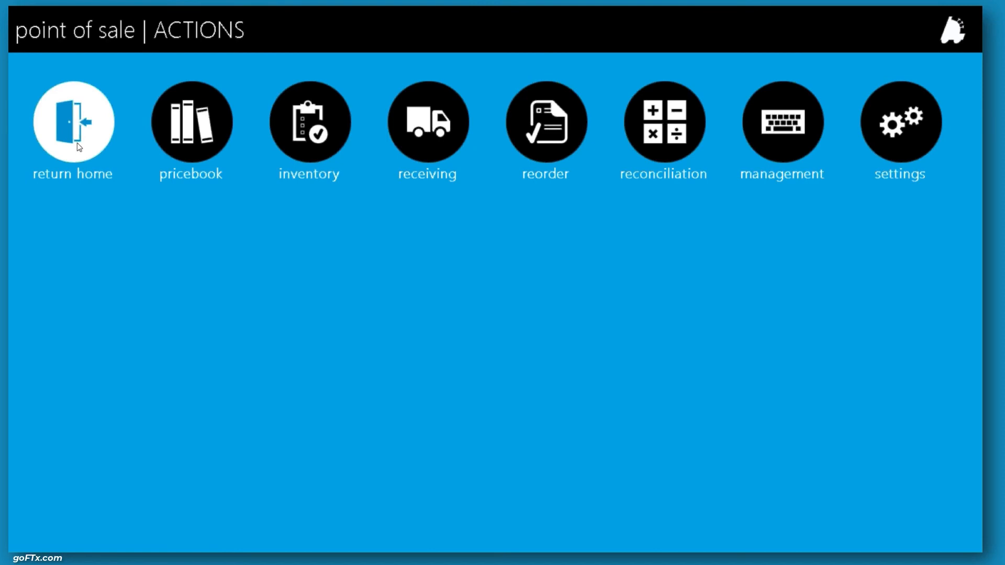
# Step: Return home in the point of sale, log off and back in as Cashier, and open the pricebook actions
pyautogui.click(79, 146)
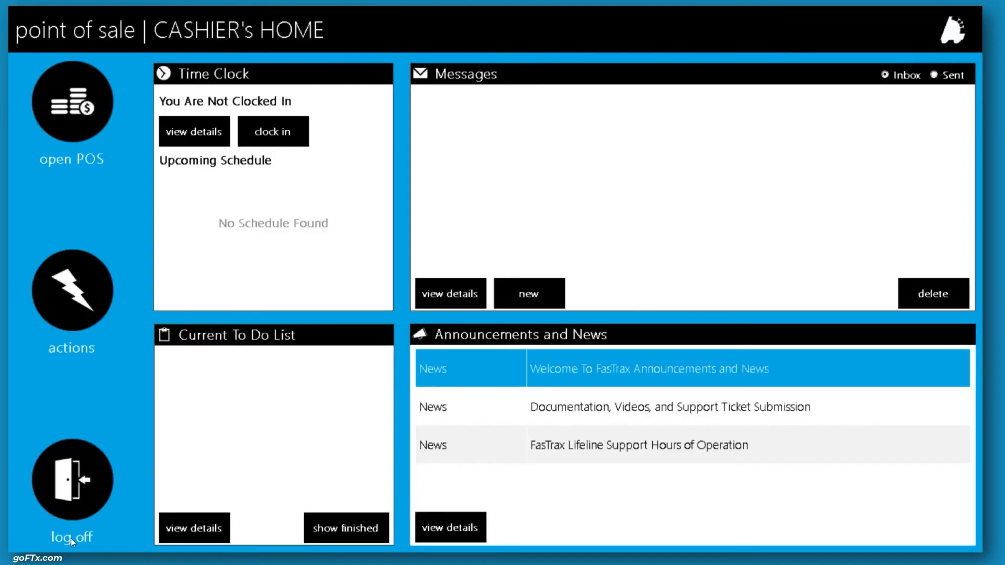
pyautogui.click(68, 520)
pyautogui.click(273, 282)
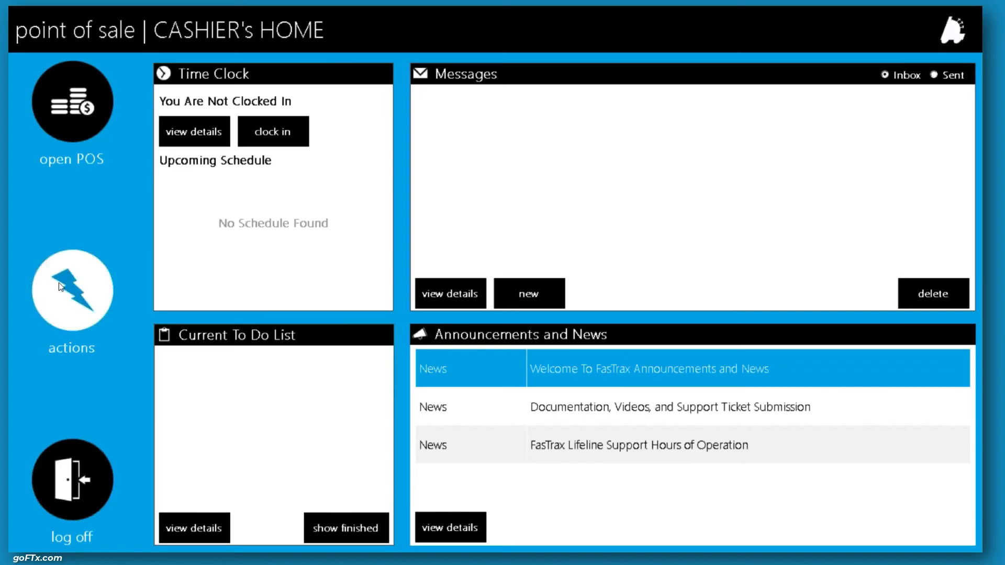
pyautogui.click(114, 277)
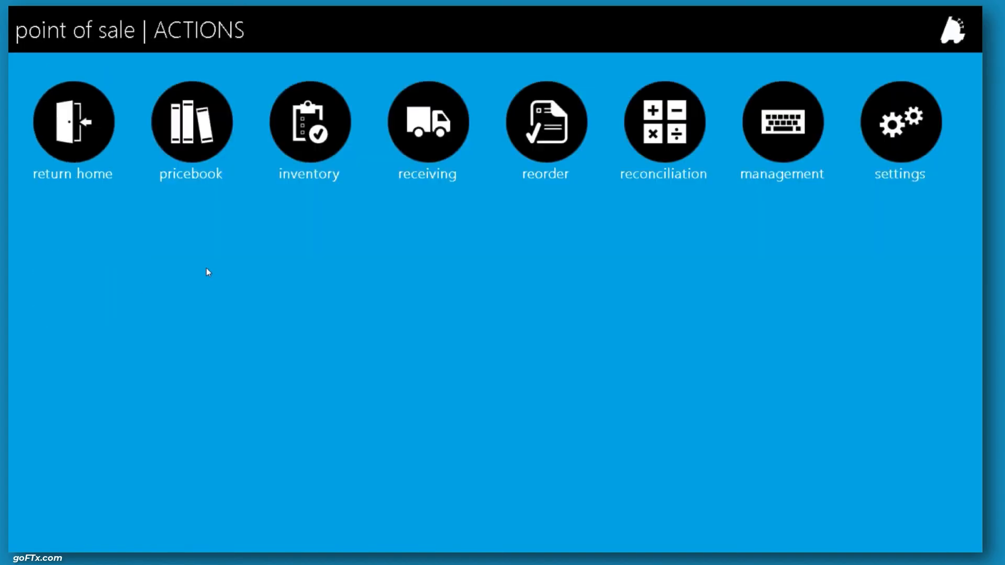
pyautogui.click(196, 166)
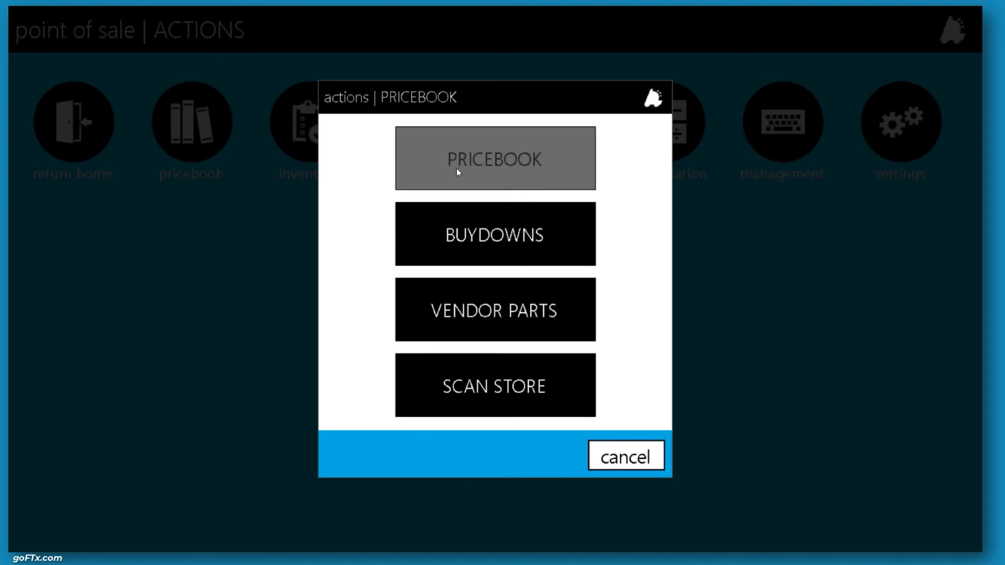
# Step: Switch to Director, turn off Buydowns in the Cashier employee's POS permissions, and save the employee
pyautogui.hotkey('alt', 'Tab')
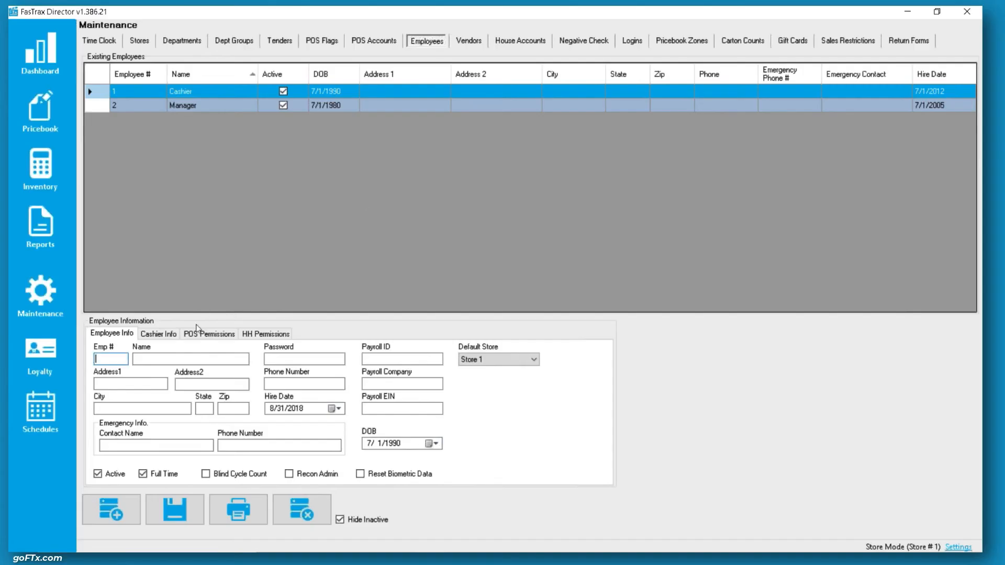
pyautogui.click(199, 335)
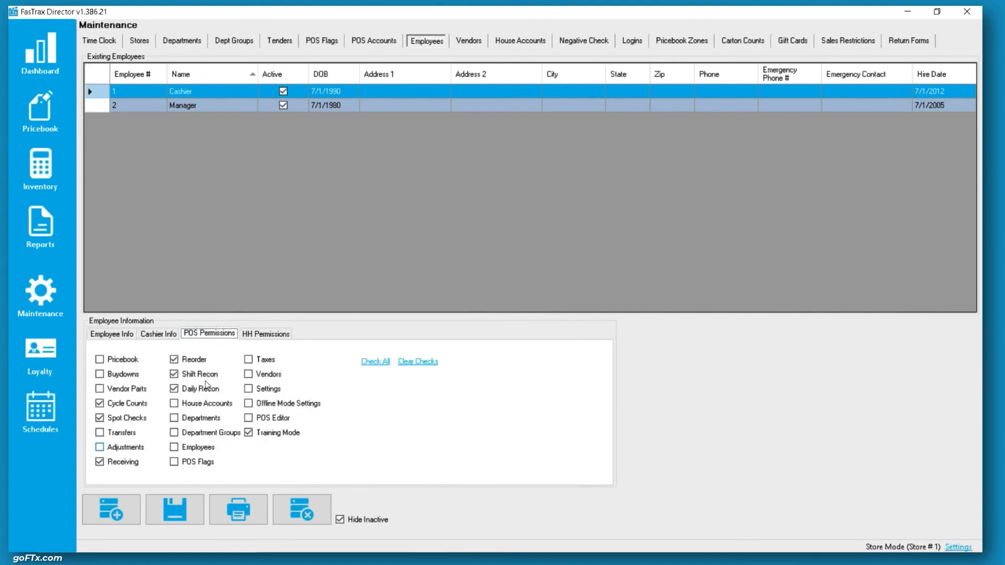
pyautogui.click(185, 91)
pyautogui.click(222, 335)
pyautogui.click(178, 504)
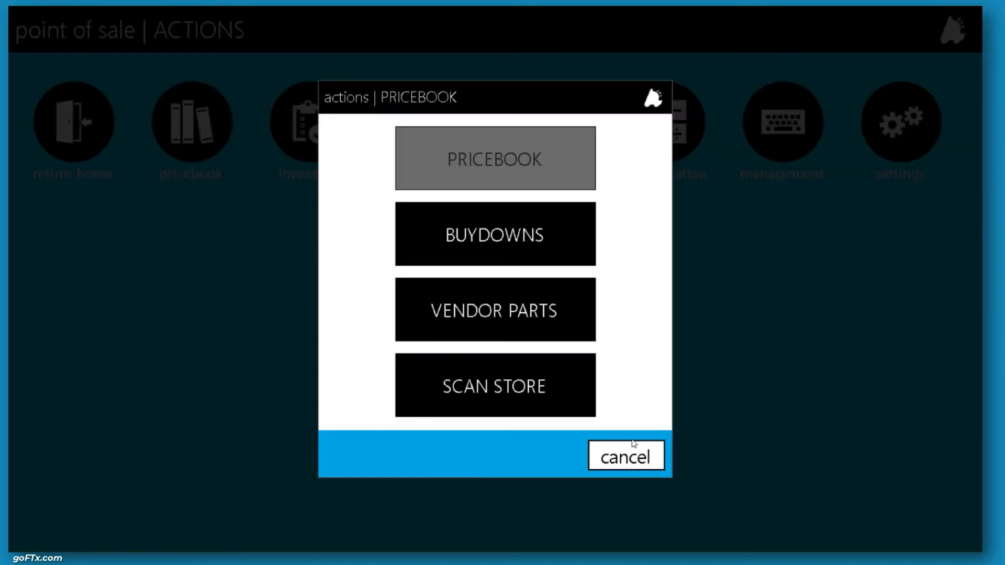
# Step: Close the pricebook options in the point of sale, log back in with the cashier's login code, and check the pricebook actions again
pyautogui.click(633, 449)
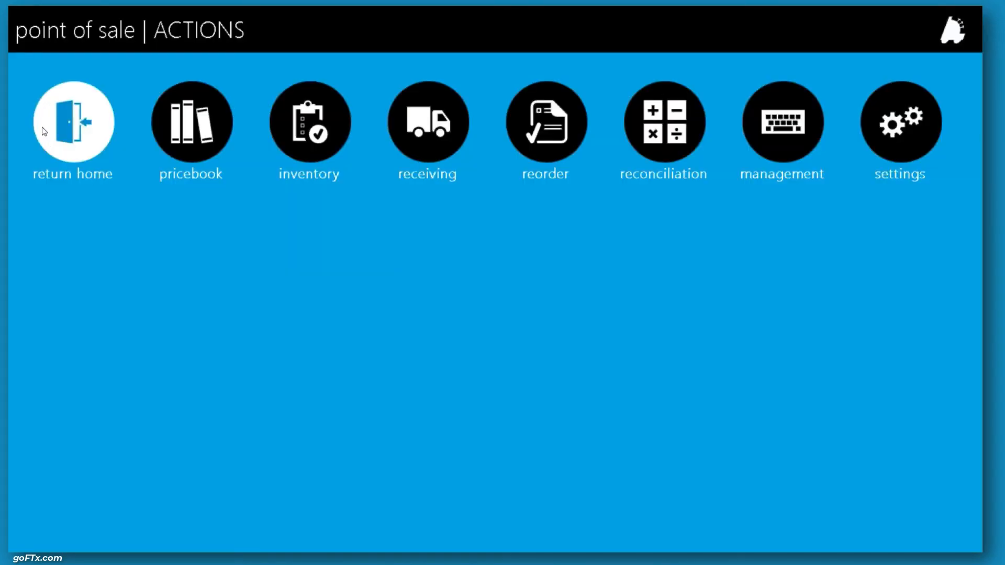
pyautogui.click(74, 123)
pyautogui.click(74, 430)
pyautogui.click(308, 228)
pyautogui.write('4')
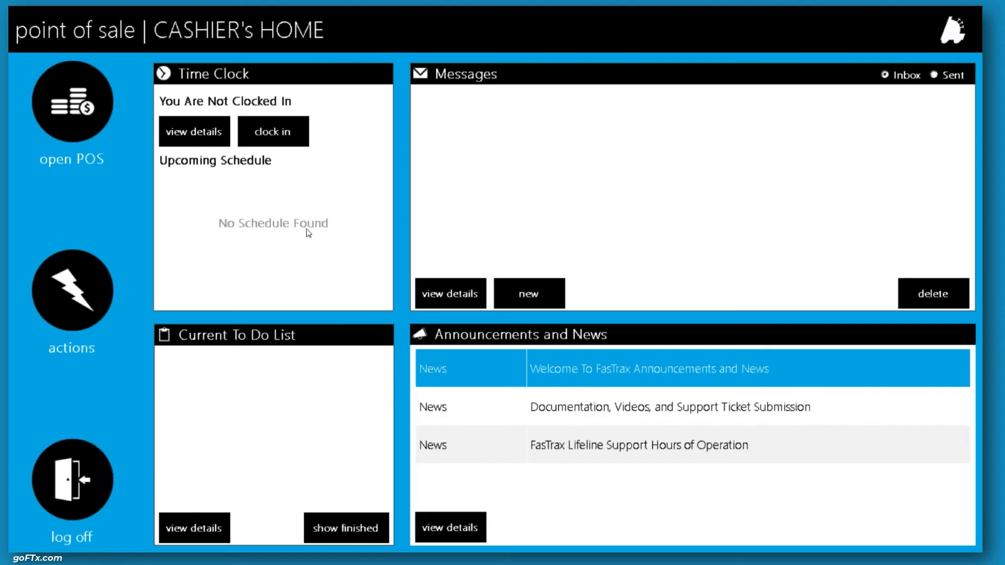
pyautogui.click(72, 290)
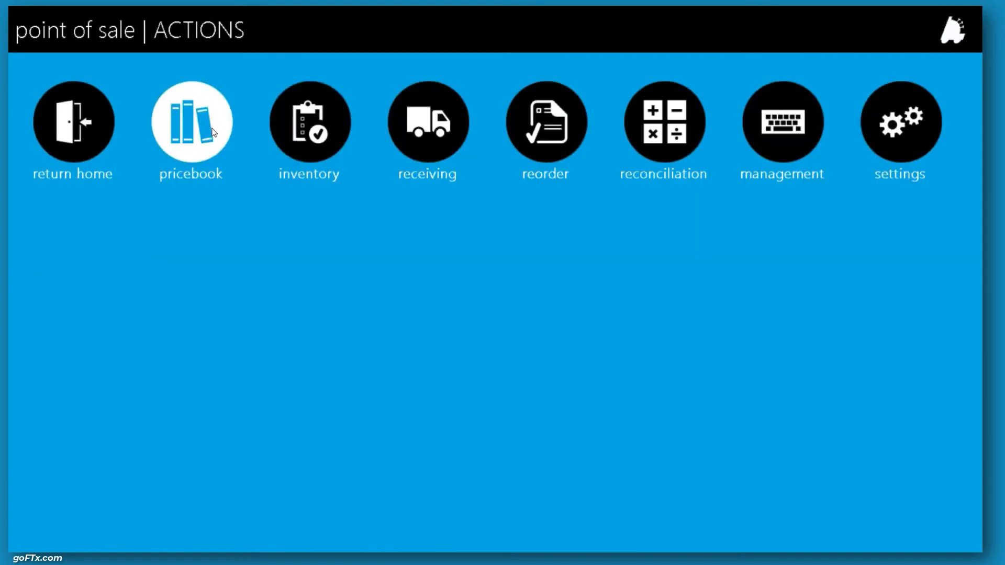
pyautogui.click(191, 122)
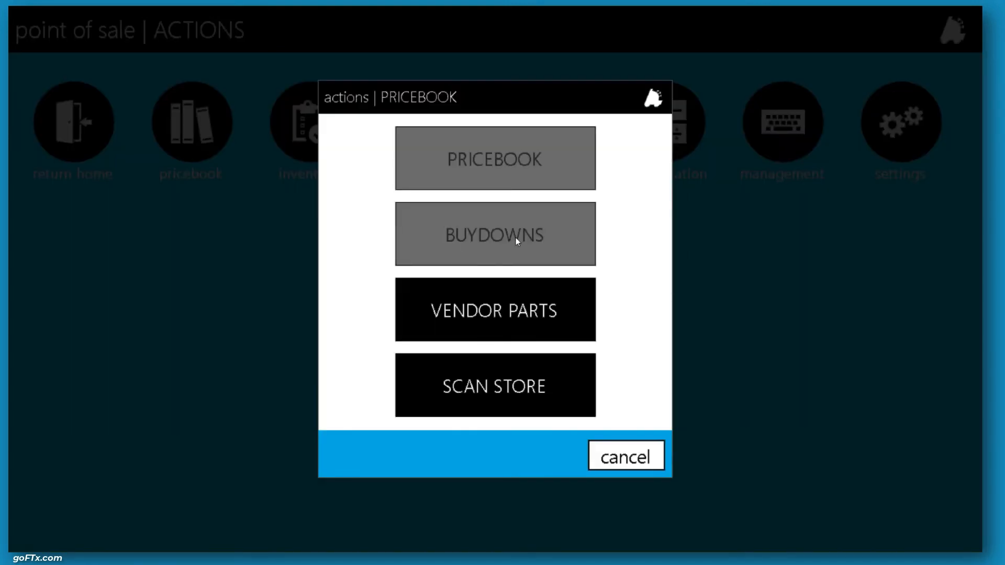
# Step: Compare the Cashier employee's POS permissions with the FasTrax Support login's permissions in Director
pyautogui.hotkey('alt', 'Tab')
pyautogui.hotkey('alt', 'Tab')
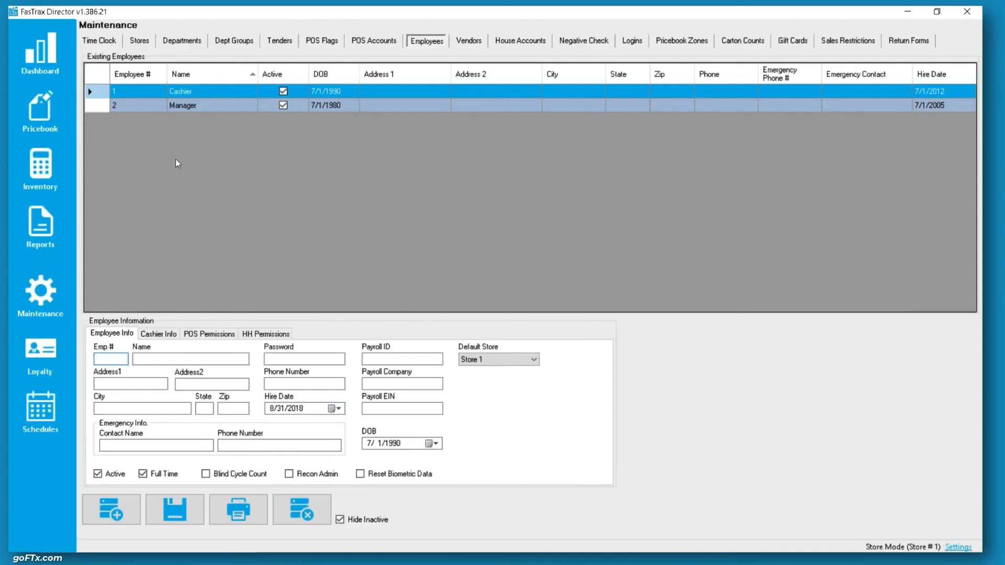
pyautogui.click(218, 334)
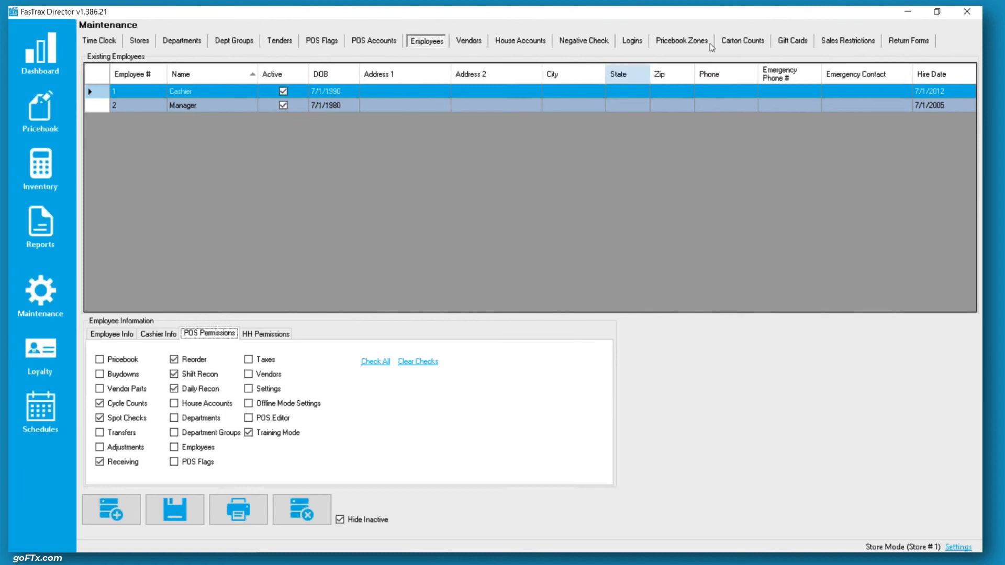
pyautogui.click(633, 41)
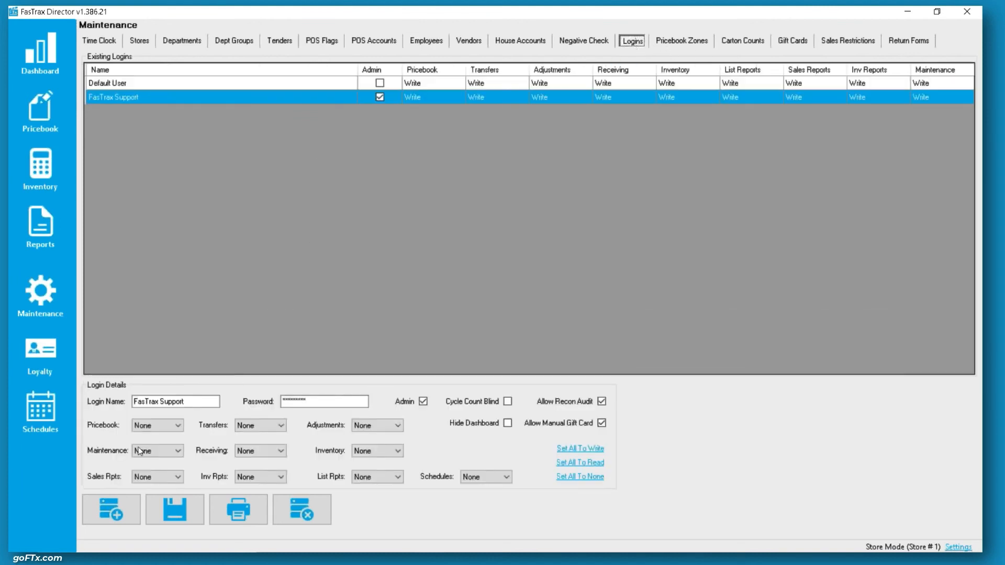
pyautogui.click(151, 99)
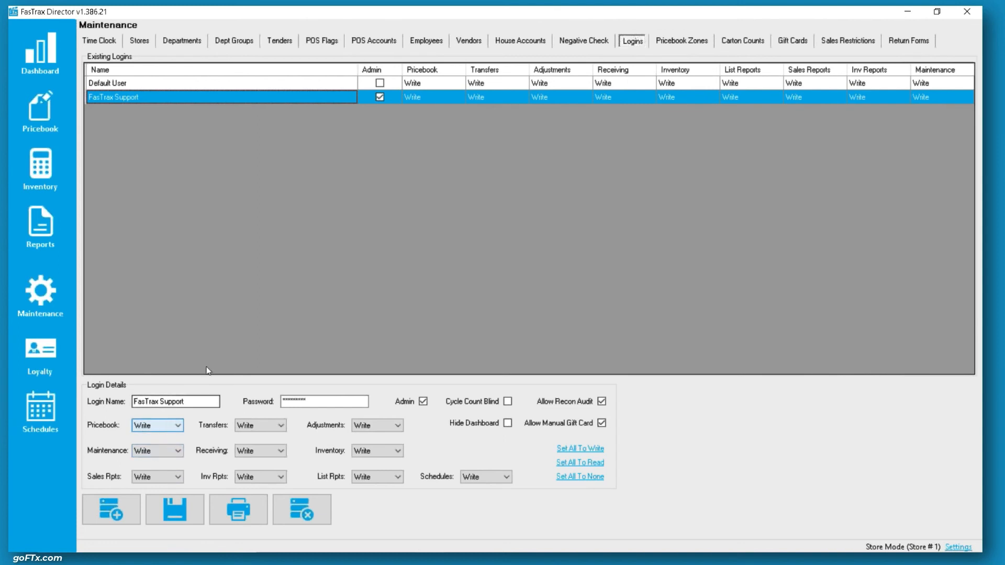
pyautogui.click(427, 42)
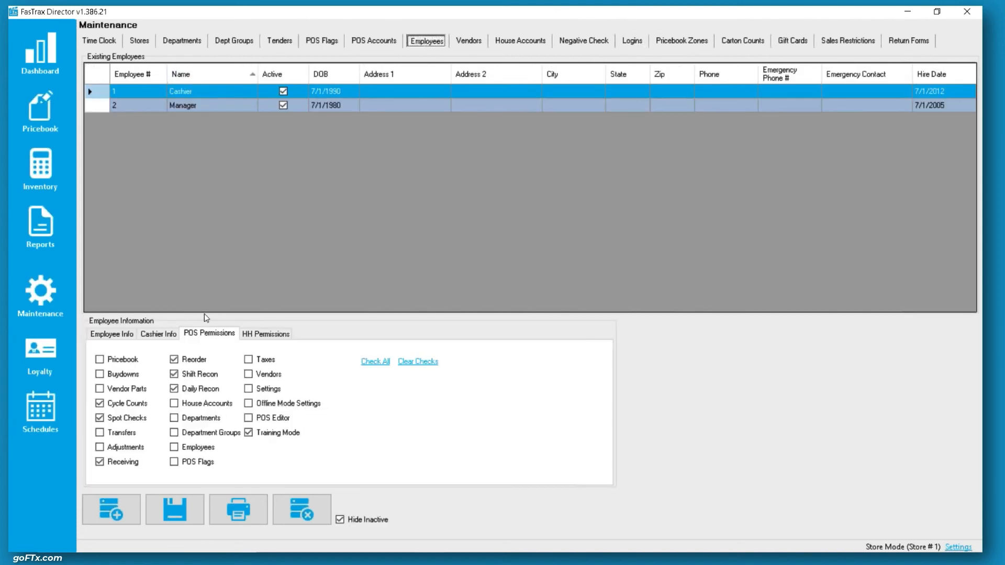
pyautogui.click(212, 336)
# Step: Switch to the point of sale, close the pricebook options, and start POS Training Mode from the settings actions
pyautogui.hotkey('alt', 'Tab')
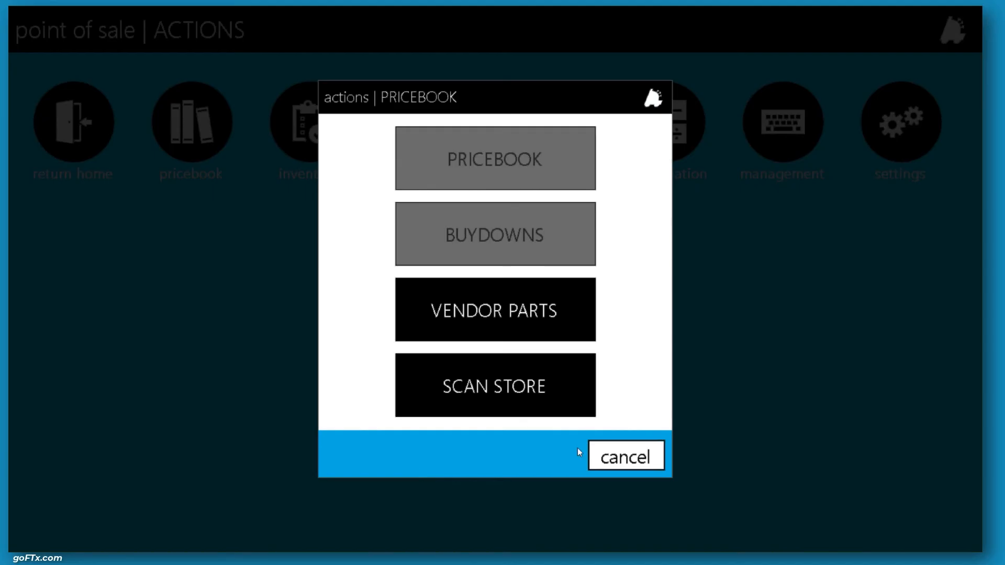
pyautogui.click(643, 452)
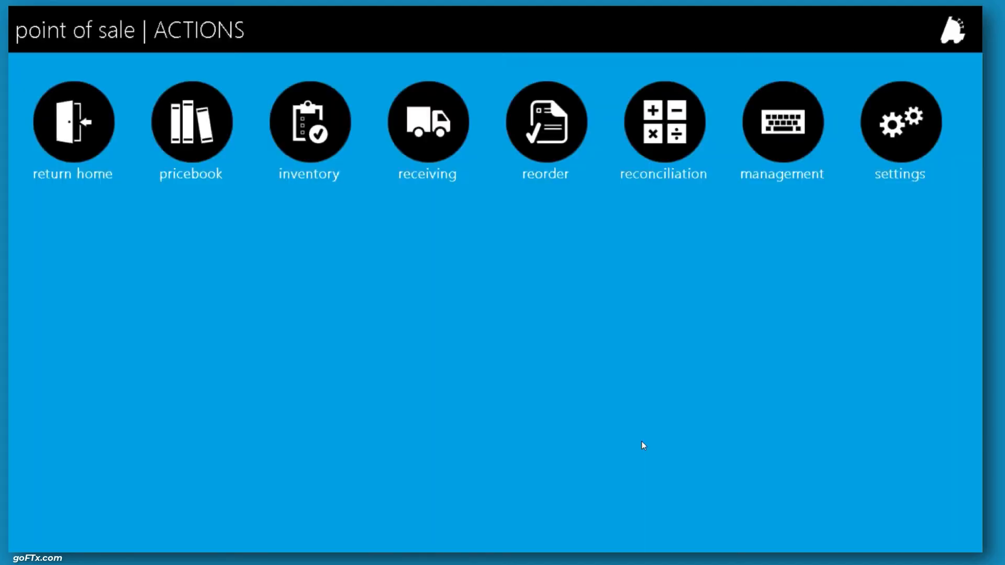
pyautogui.click(888, 156)
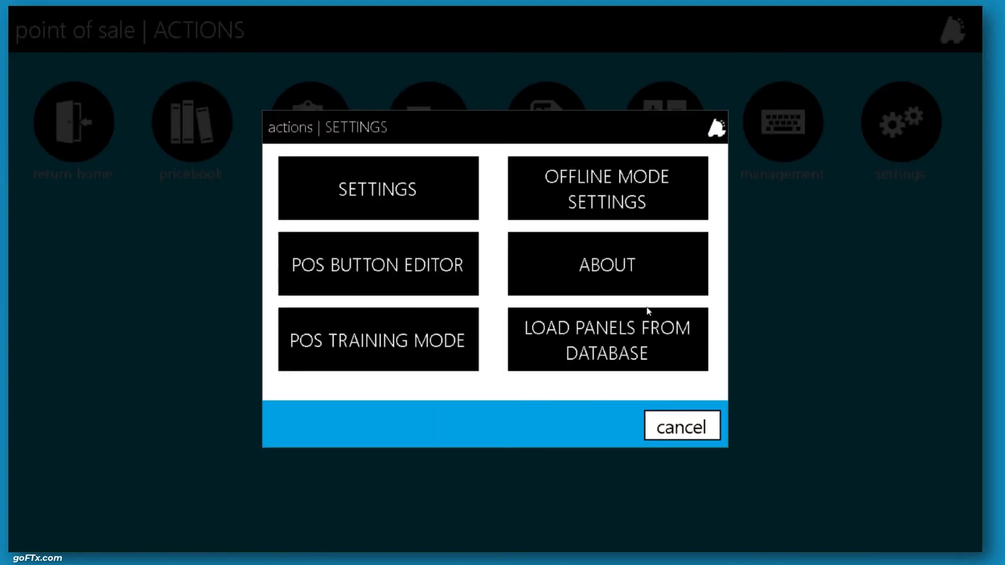
pyautogui.click(400, 344)
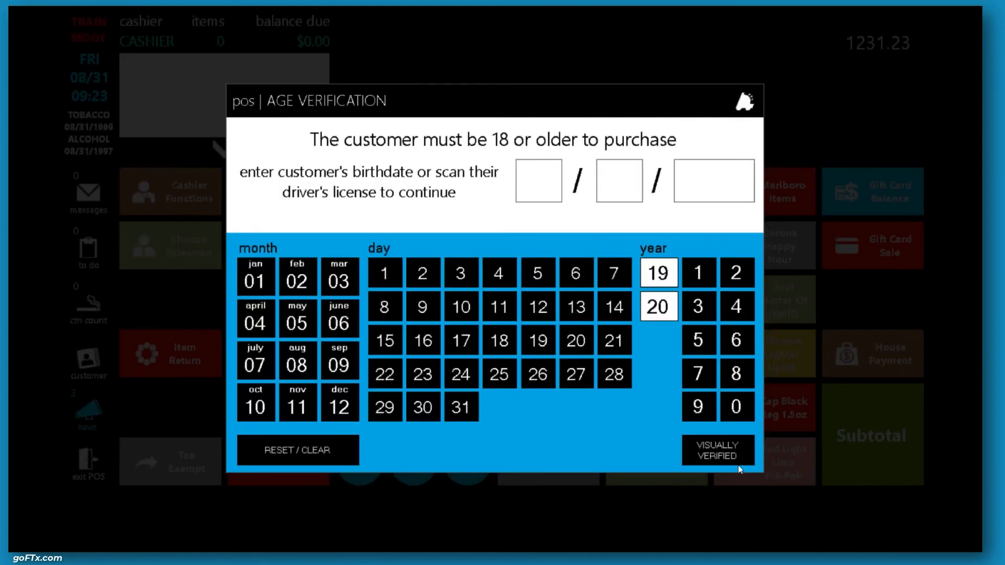
# Step: Mark the customer's age as visually verified and complete the training sale of the WINSTON FF KS BX PK
pyautogui.click(704, 449)
pyautogui.click(881, 441)
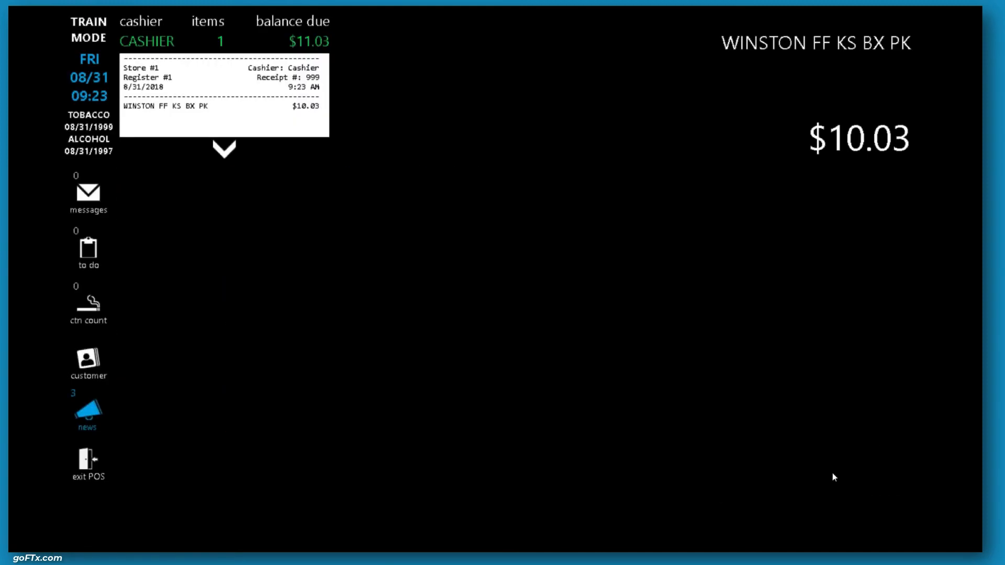
pyautogui.click(310, 242)
pyautogui.click(536, 254)
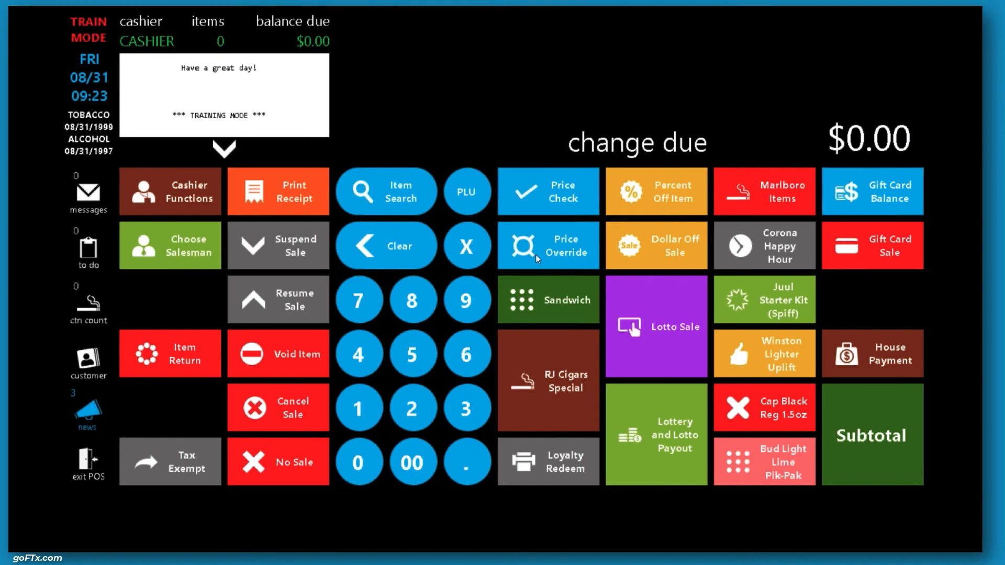
# Step: Switch to Director and toggle the Cashier's Settings and POS Editor permissions on and back off
pyautogui.hotkey('alt', 'Tab')
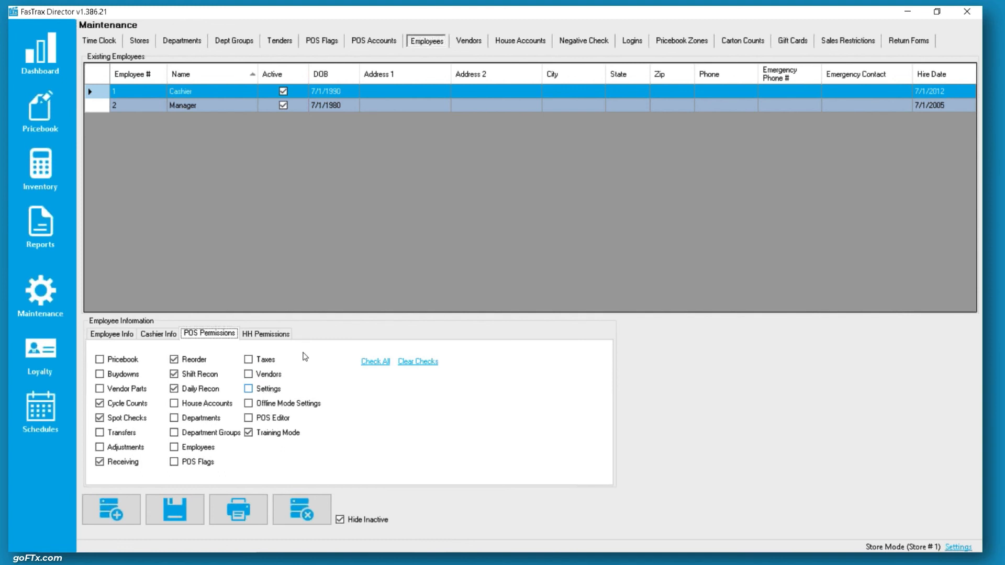
pyautogui.click(267, 391)
pyautogui.click(267, 418)
pyautogui.click(267, 390)
pyautogui.click(267, 419)
# Step: Review the Cashier employee's HH permissions and general employee information
pyautogui.click(257, 335)
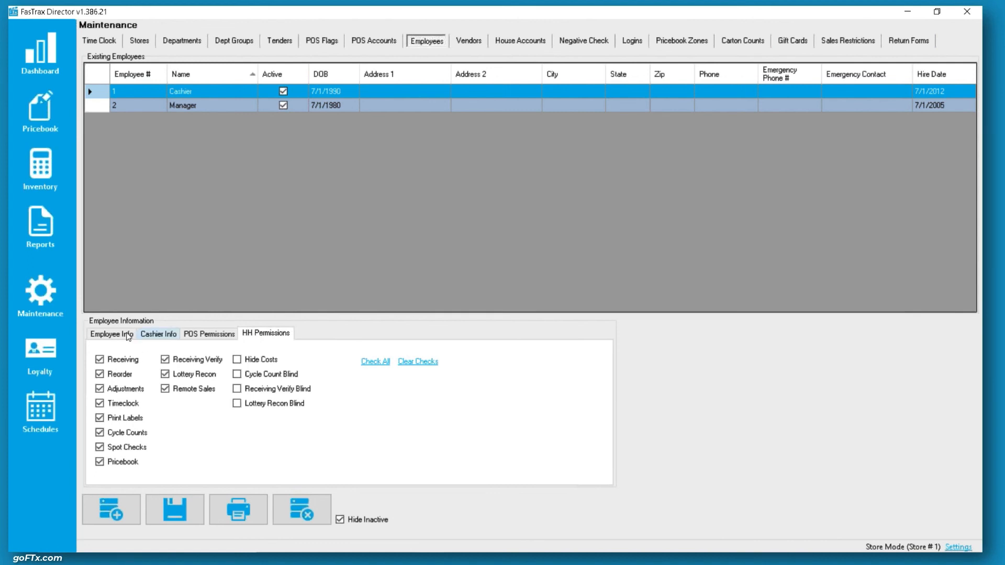
pyautogui.click(128, 335)
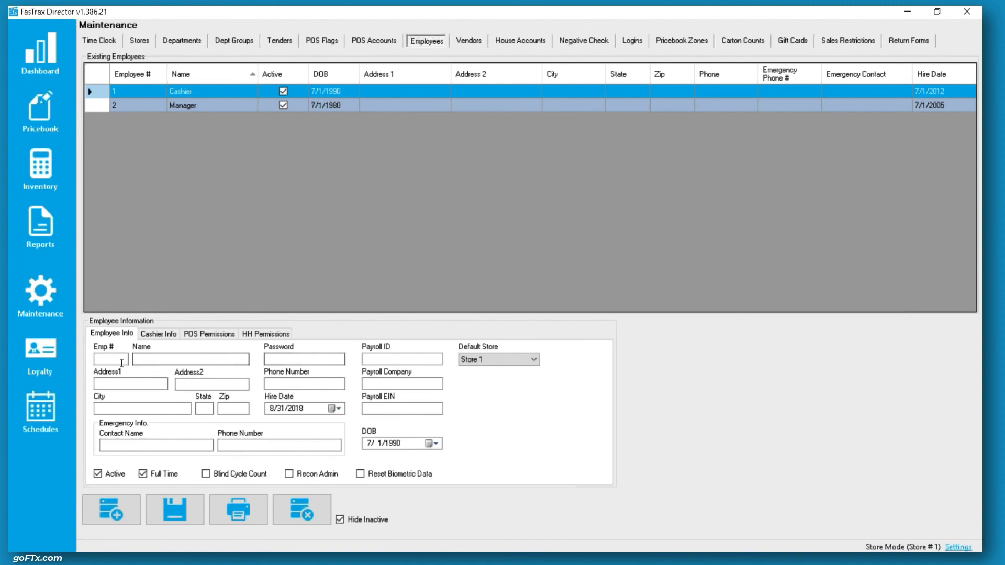
pyautogui.click(267, 336)
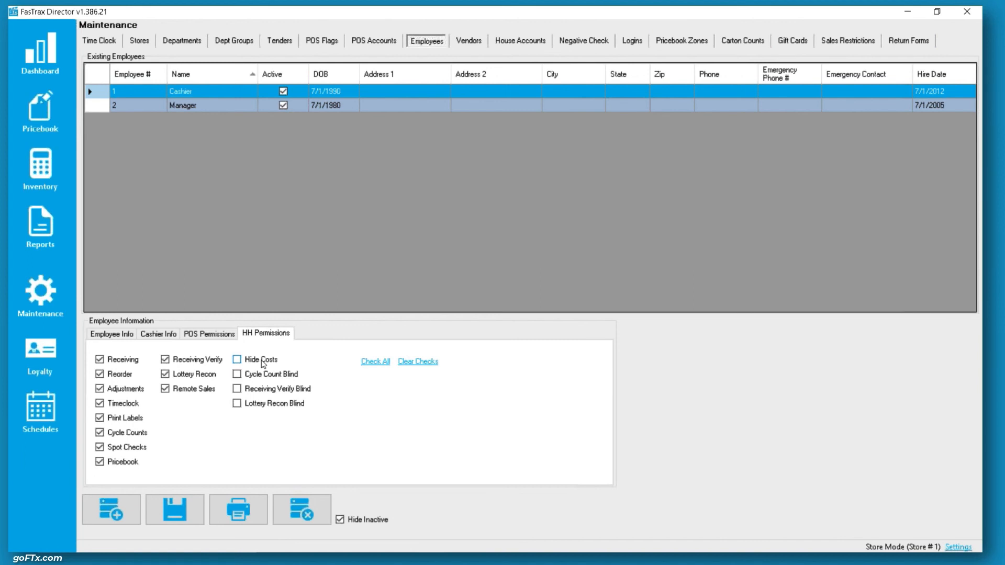
# Step: Try the Hide Costs and Cycle Count Blind options, and turn on Receiving Verify Blind and Lottery Recon Blind in the HH permissions
pyautogui.click(263, 363)
pyautogui.click(263, 363)
pyautogui.click(283, 376)
pyautogui.click(282, 377)
pyautogui.click(281, 406)
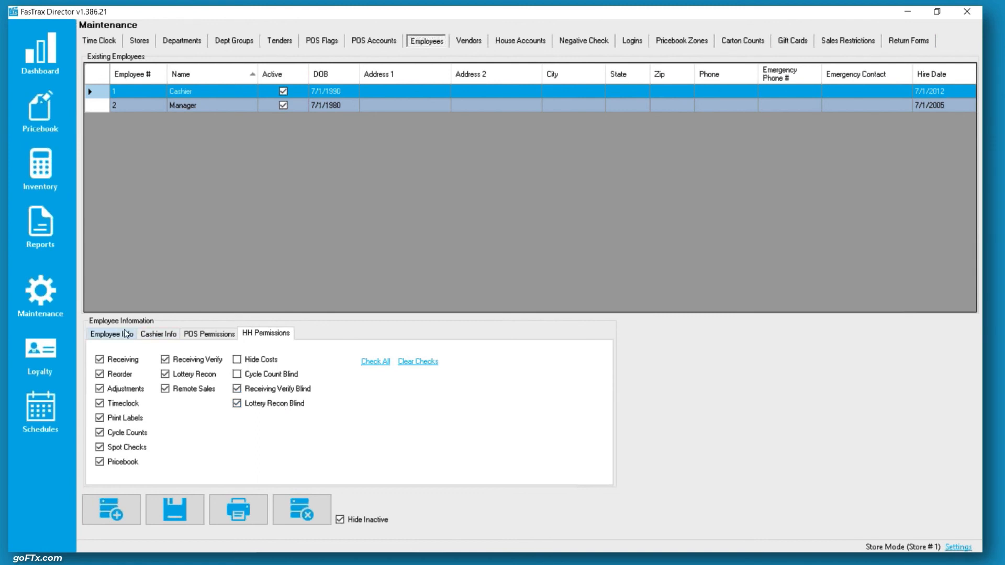
# Step: Return to the Director dashboard, then open a new Chrome window and load goftx.com
pyautogui.click(52, 57)
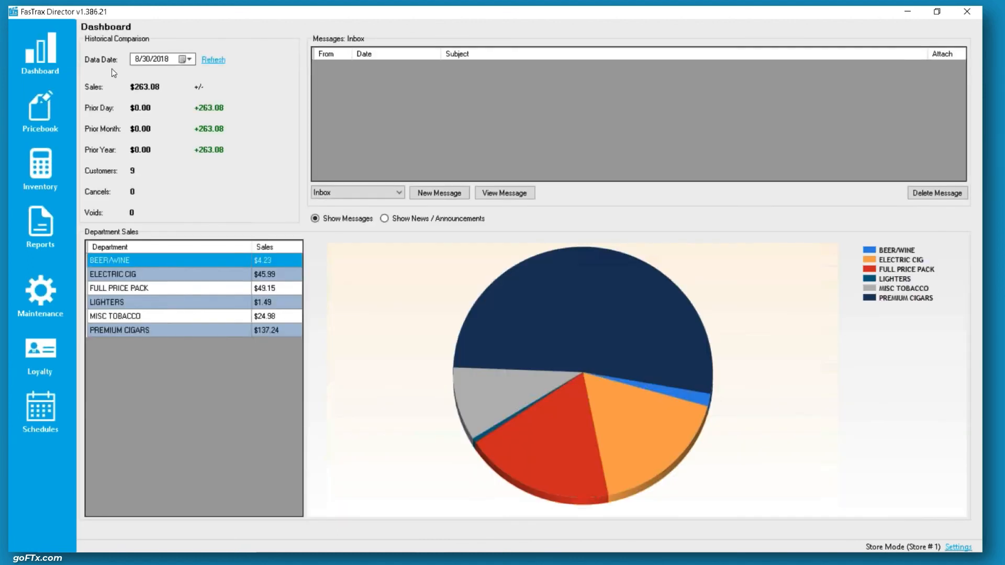
pyautogui.press('super')
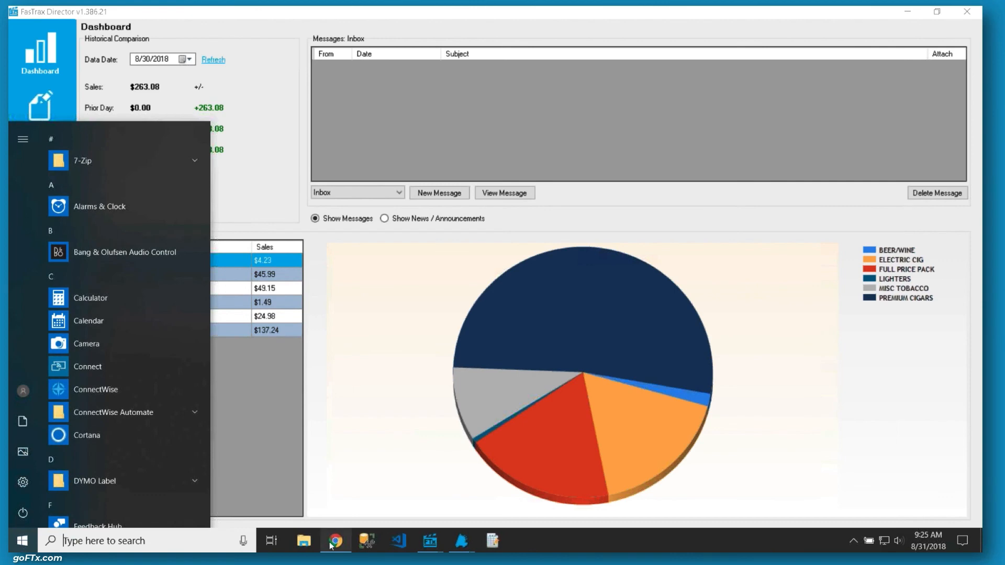
pyautogui.rightClick(335, 541)
pyautogui.click(329, 471)
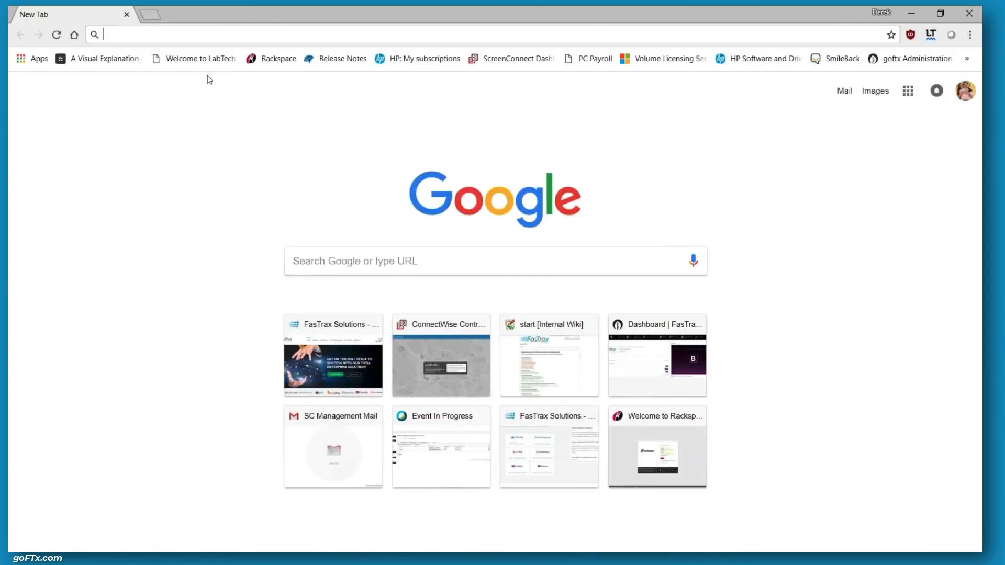
pyautogui.write('go')
pyautogui.press('Return')
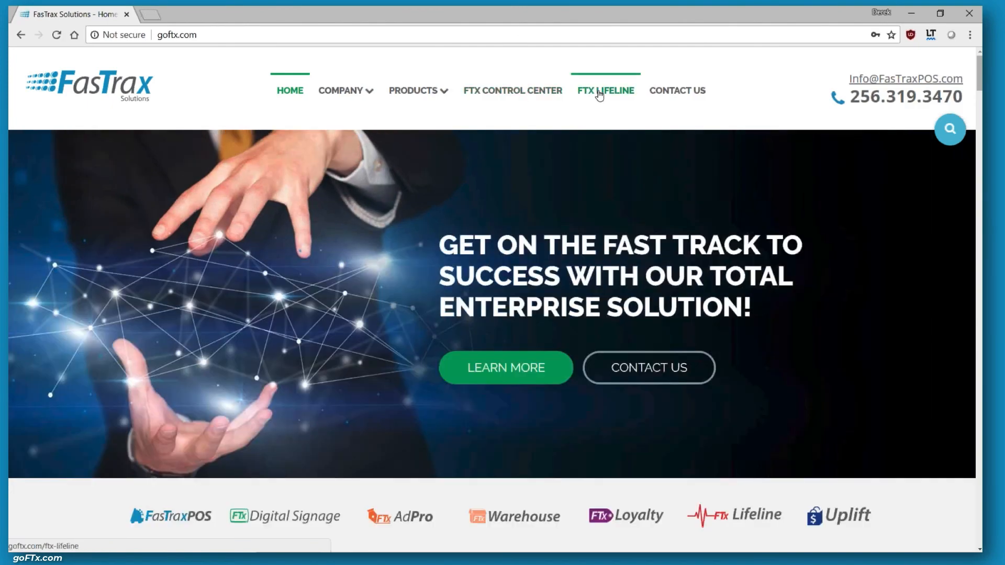
# Step: Open the POS Lifeline Support documentation from the FTX Lifeline page and collapse its POS section
pyautogui.click(600, 93)
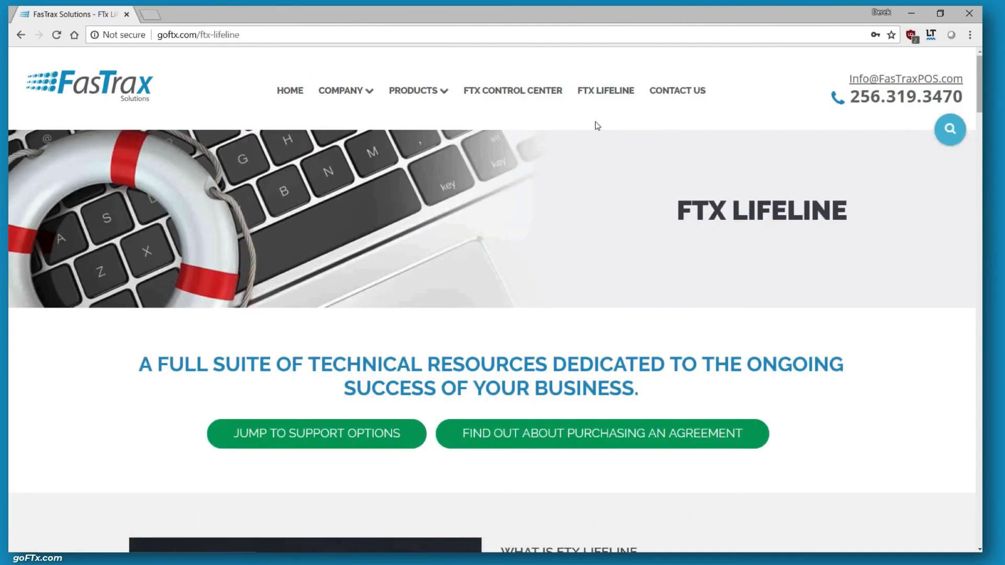
pyautogui.scroll(-5, 595, 122)
pyautogui.scroll(-19, 579, 156)
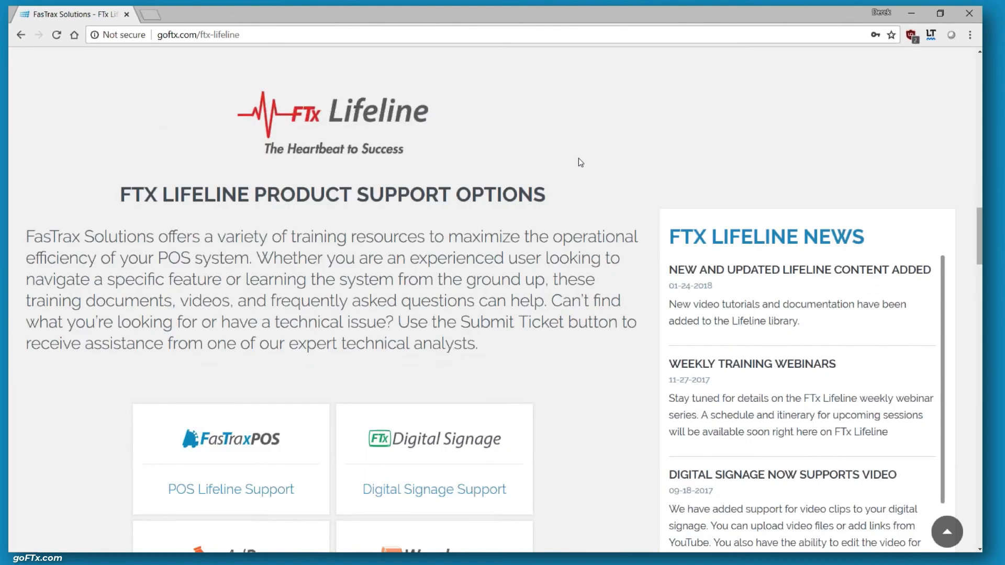
pyautogui.scroll(-6, 579, 158)
pyautogui.click(173, 111)
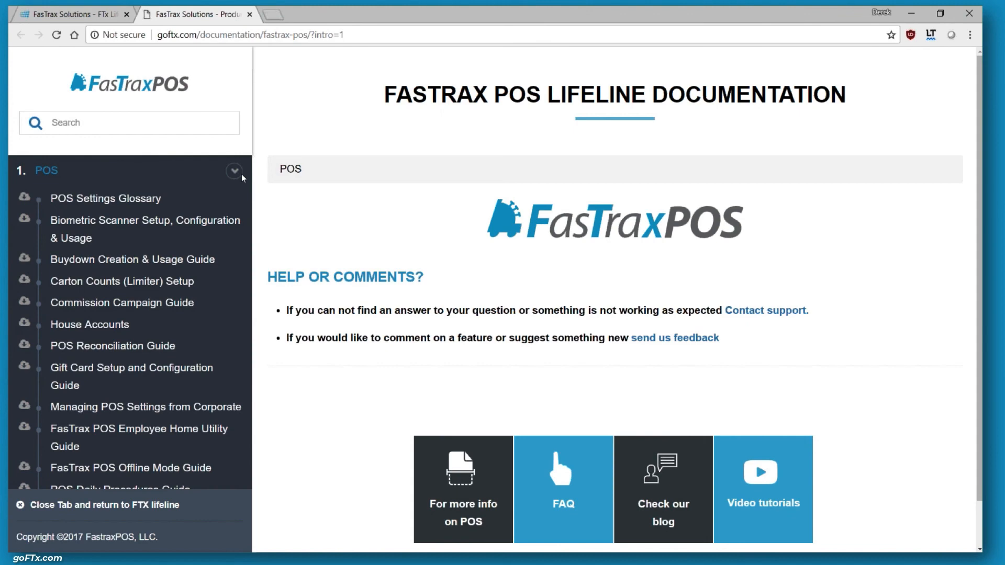
pyautogui.click(234, 171)
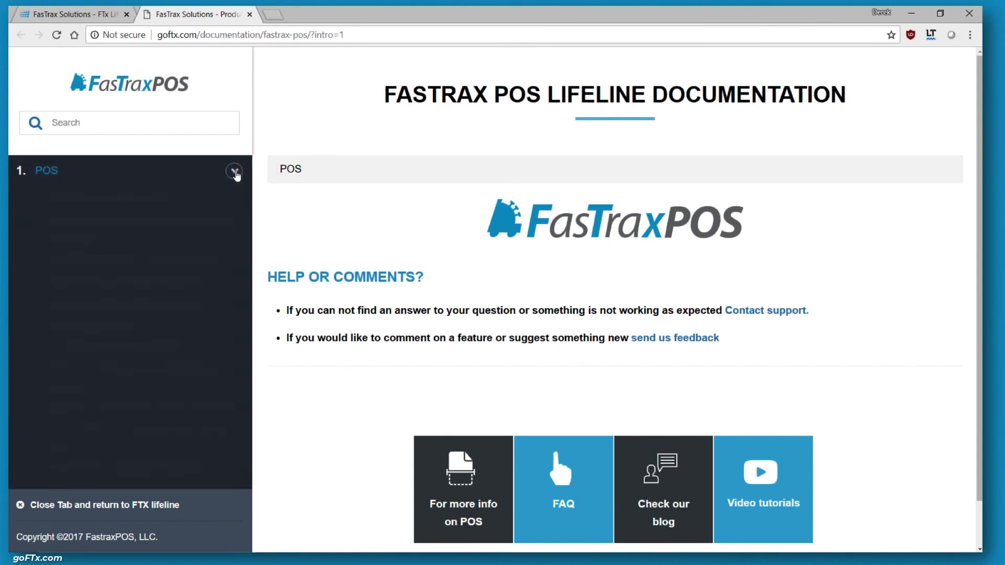
# Step: Expand the Director section of the documentation and open the FasTrax Permissions guide PDF
pyautogui.click(233, 205)
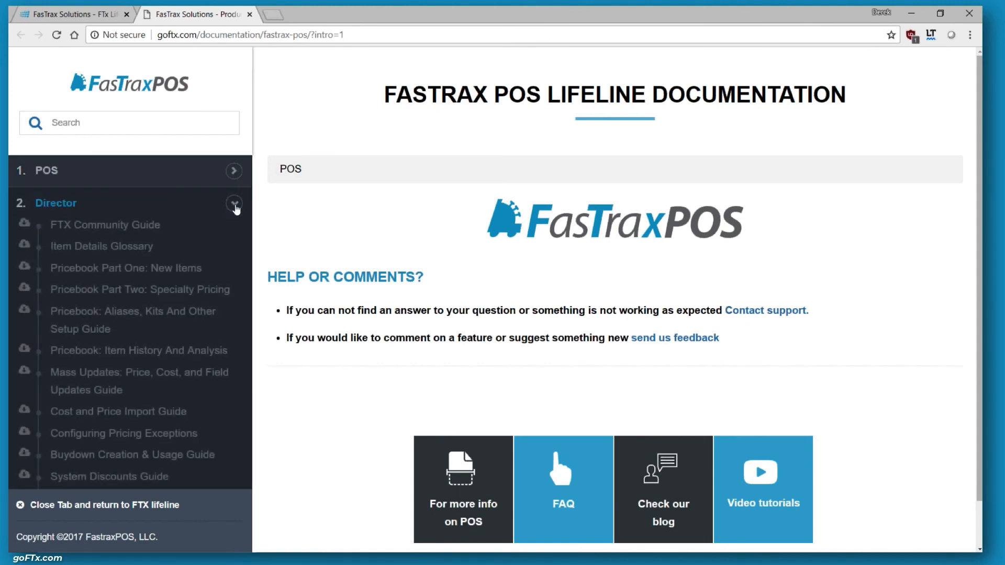
pyautogui.scroll(-6, 225, 236)
pyautogui.scroll(-3, 226, 236)
pyautogui.scroll(-3, 31, 283)
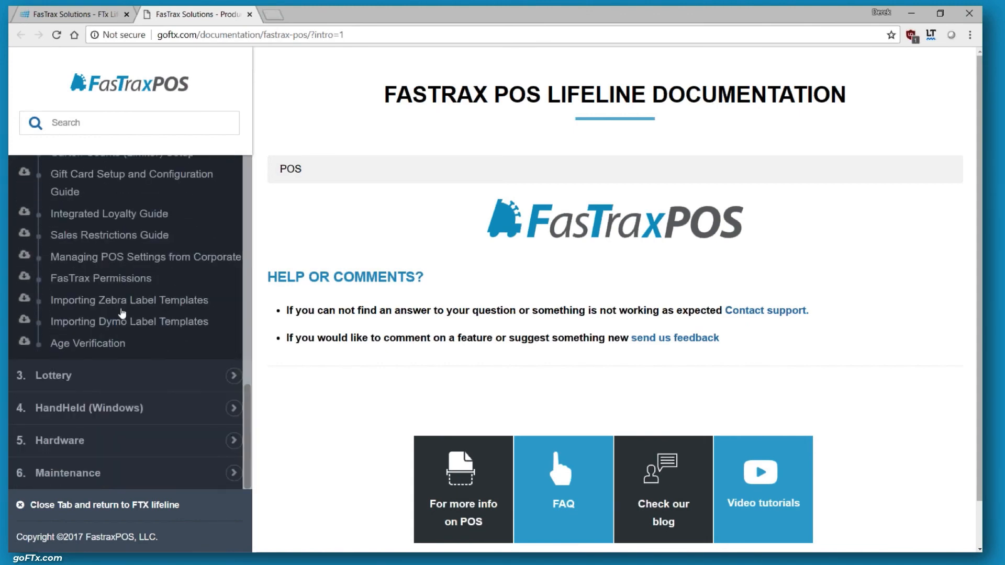
pyautogui.click(28, 281)
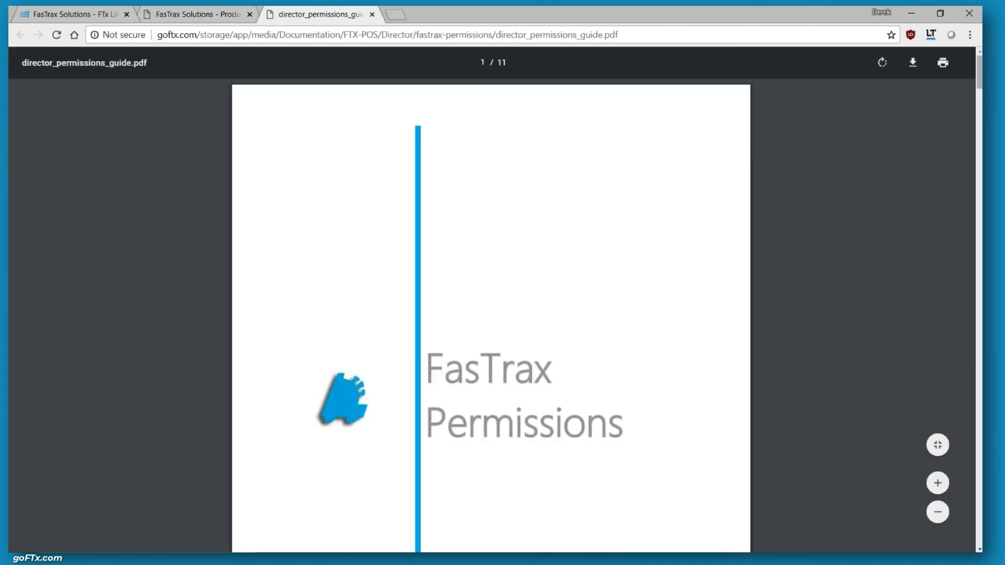
# Step: Review the permissions guide through the Cashier Permissions descriptions and close the PDF
pyautogui.scroll(-20, 340, 309)
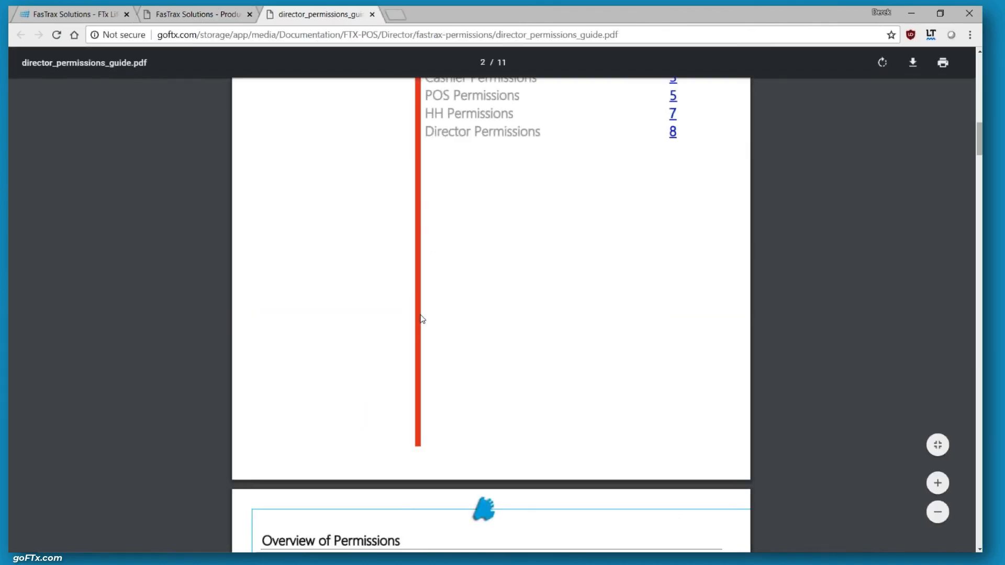
pyautogui.scroll(-20, 425, 318)
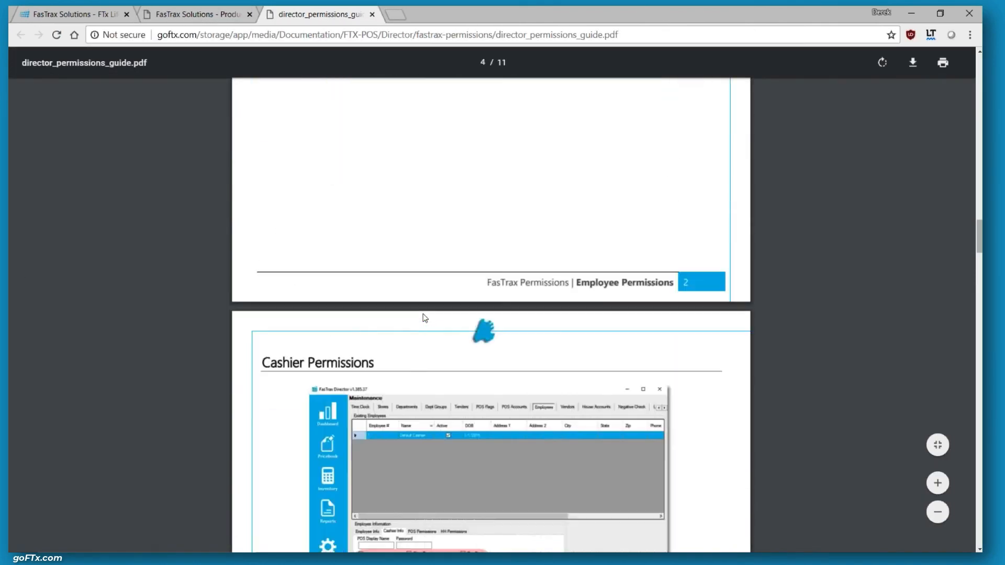
pyautogui.scroll(4, 422, 252)
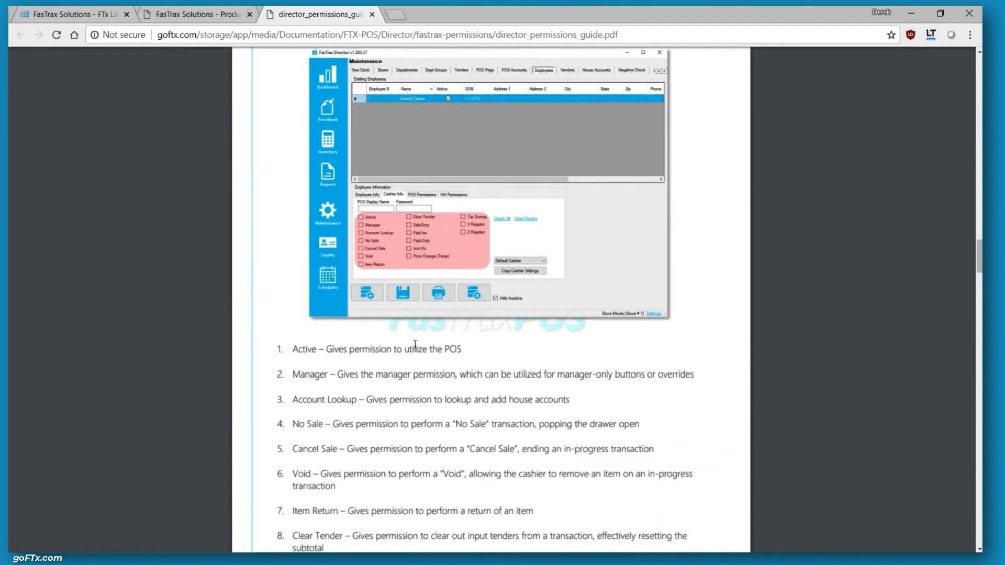
pyautogui.scroll(-4, 413, 307)
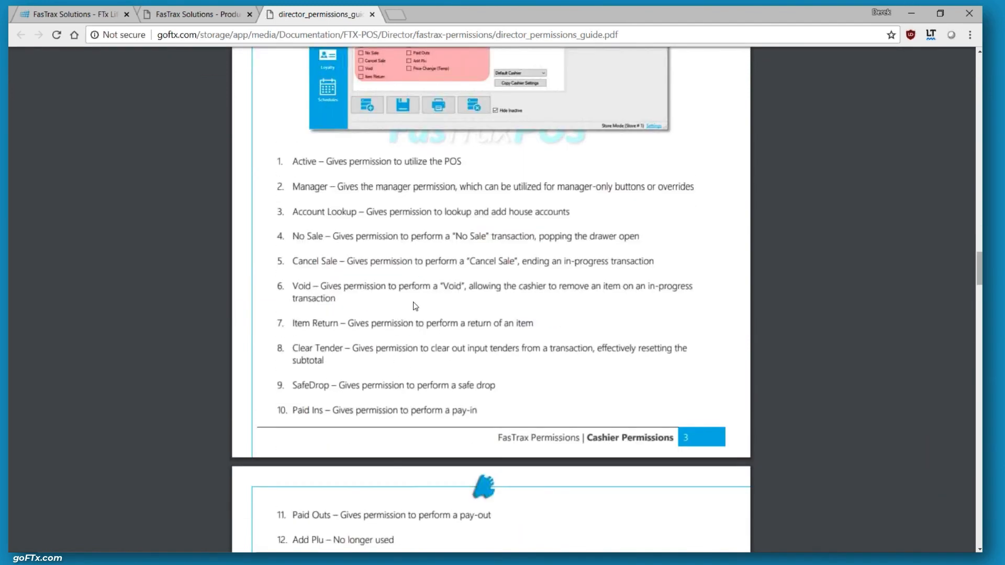
pyautogui.click(372, 15)
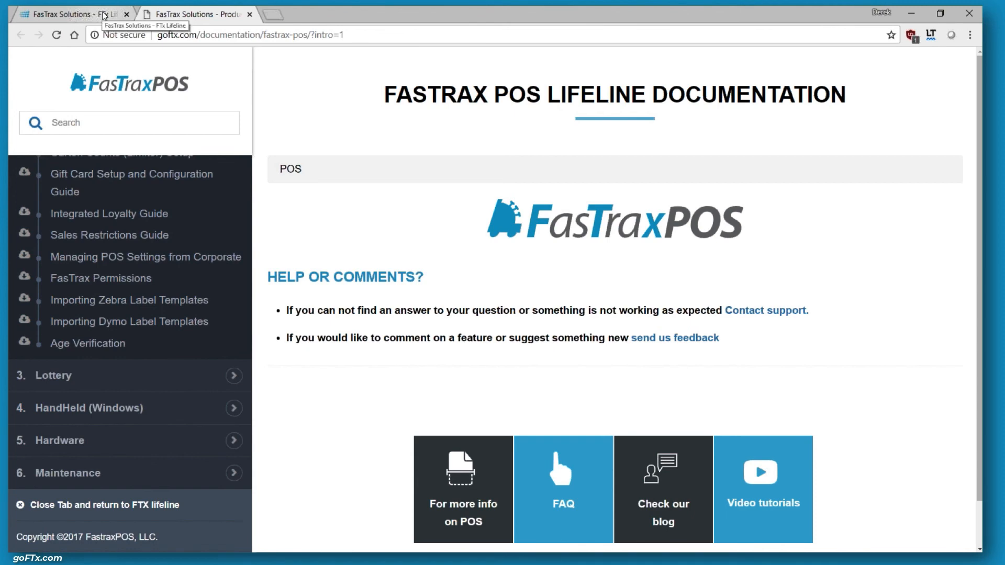